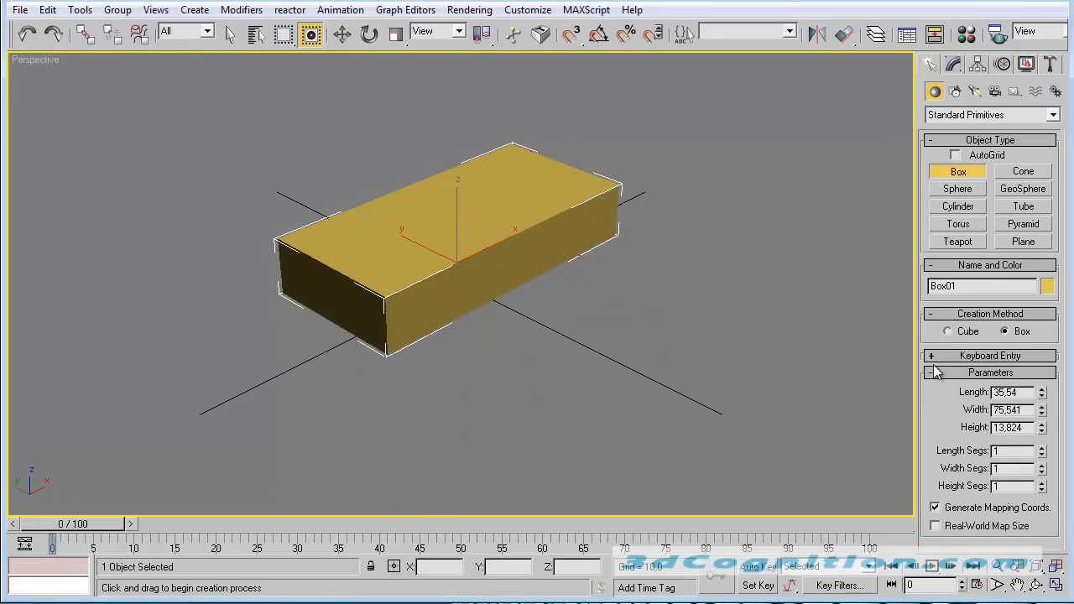
- Give the box two width segments and turn on Edged Faces in the Perspective view
left_click(1040, 465)
right_click(36, 60)
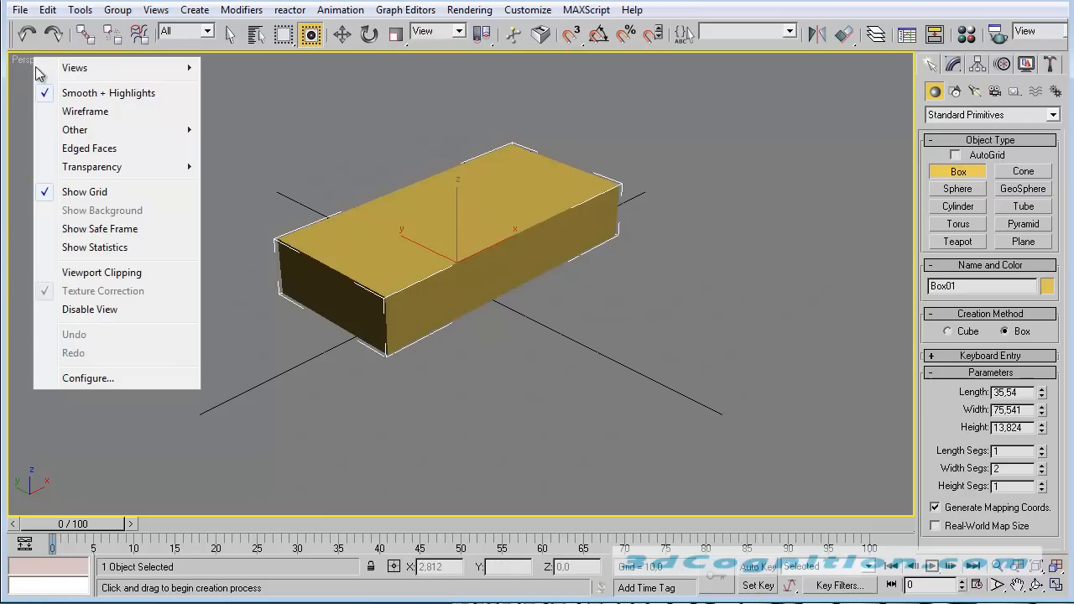
left_click(116, 148)
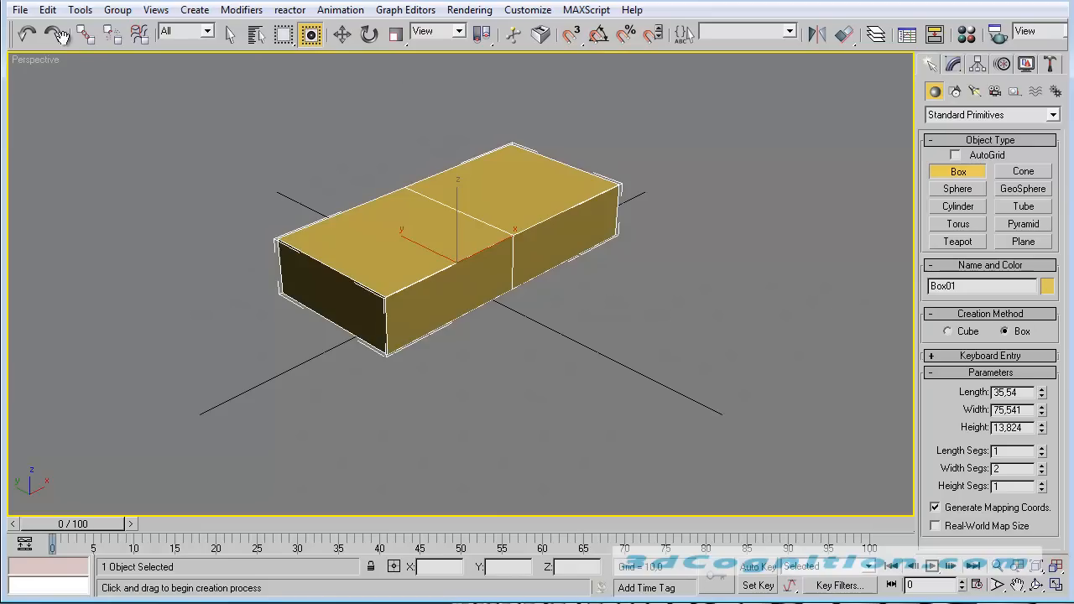
right_click(40, 64)
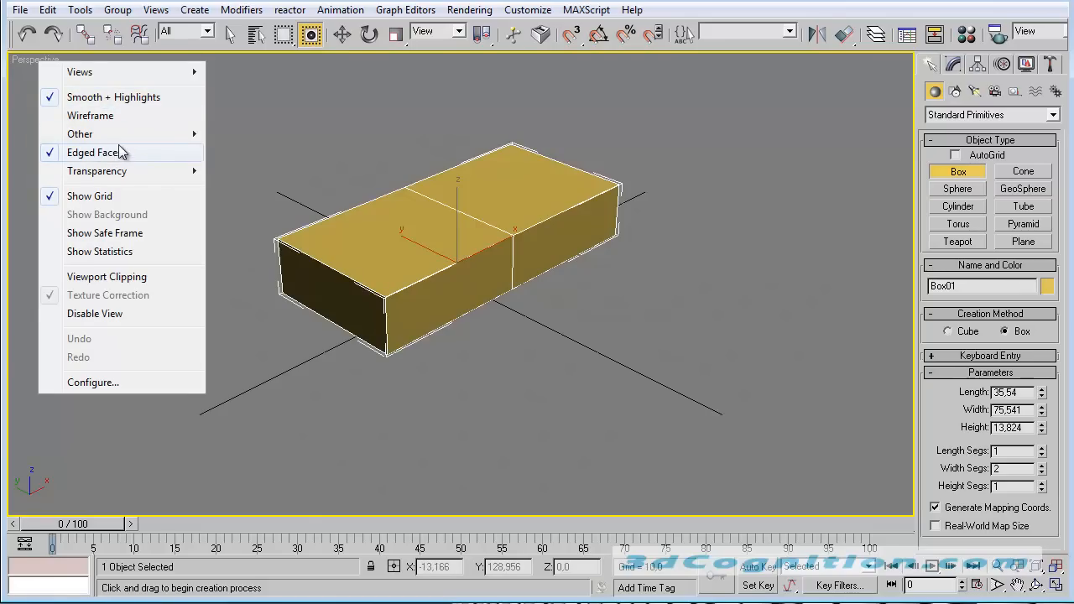
left_click(234, 106)
right_click(41, 64)
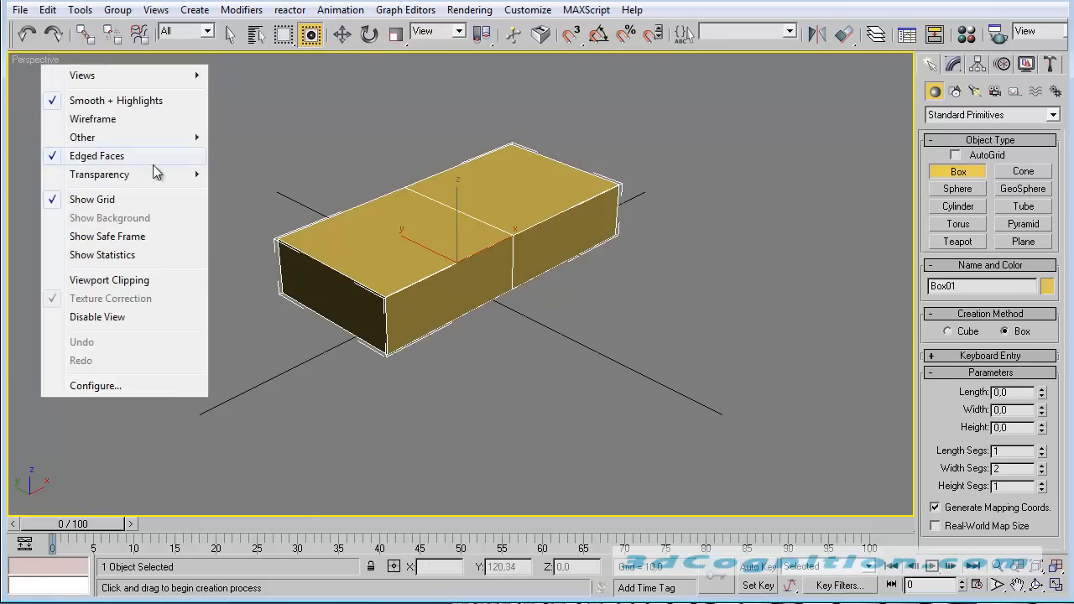
left_click(321, 183)
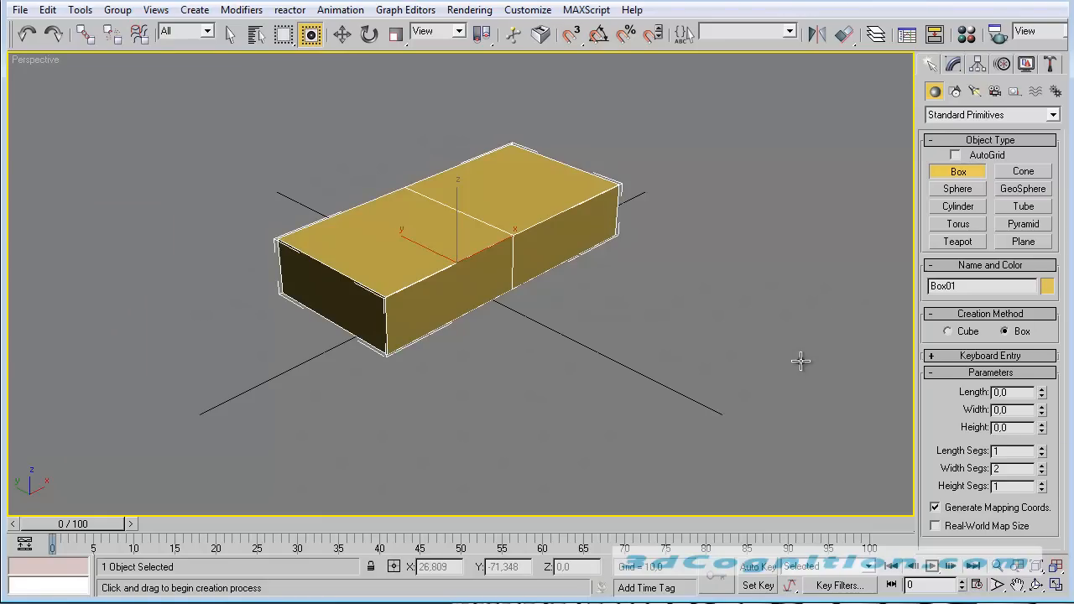
left_click_drag(687, 383, 777, 202)
left_click(777, 84)
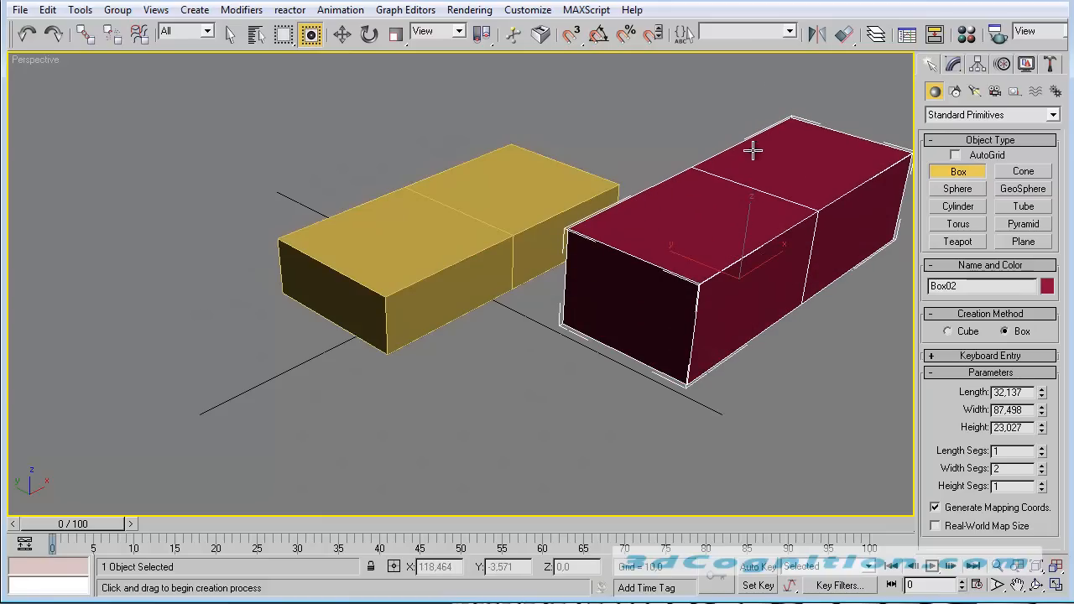
key("ctrl+z")
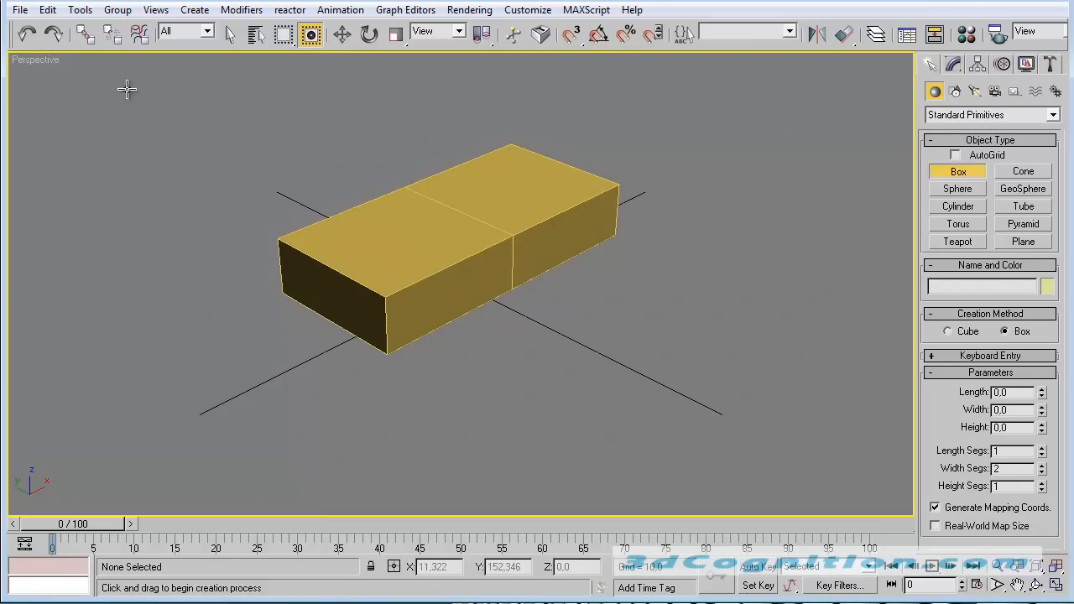
- Delete the existing yellow box from the scene
left_click(231, 38)
left_click(445, 269)
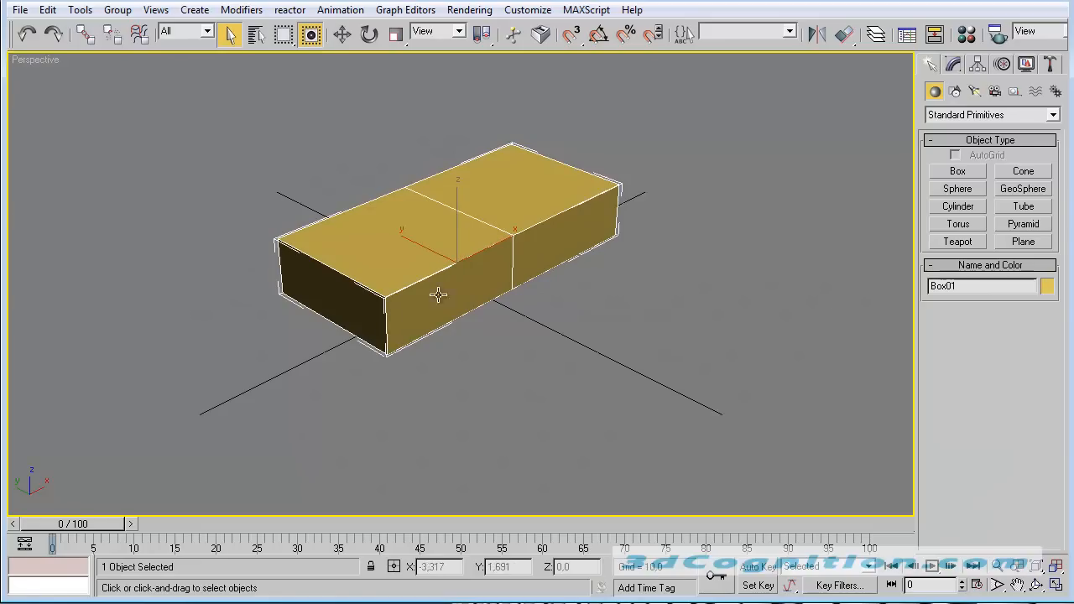
key("Delete")
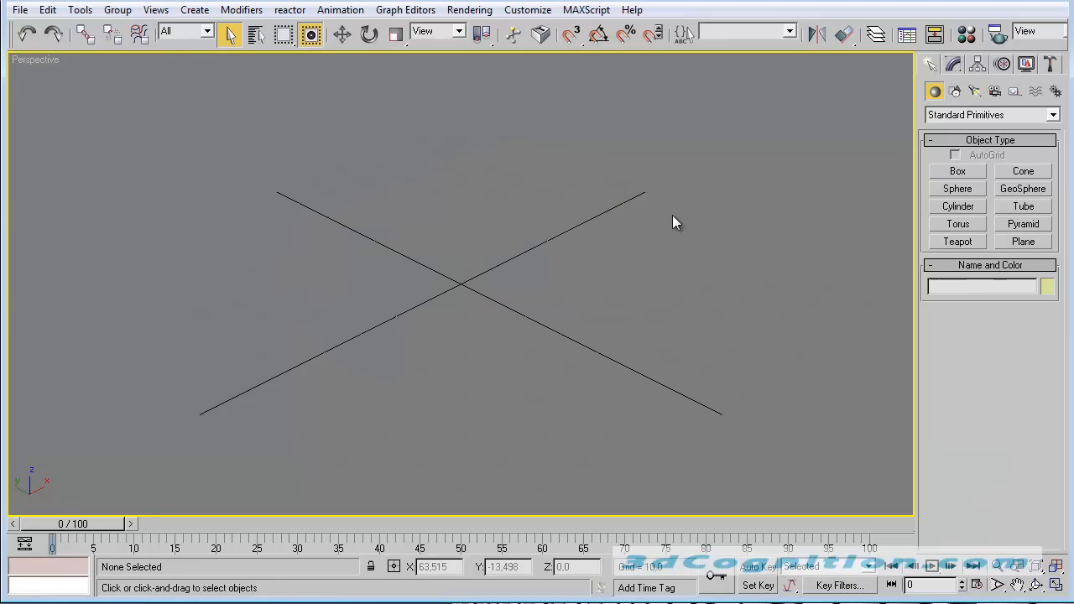
- Create a box about 55.5 long, 86.8 wide and 16.7 high at the grid centre, with three width segments
left_click(961, 170)
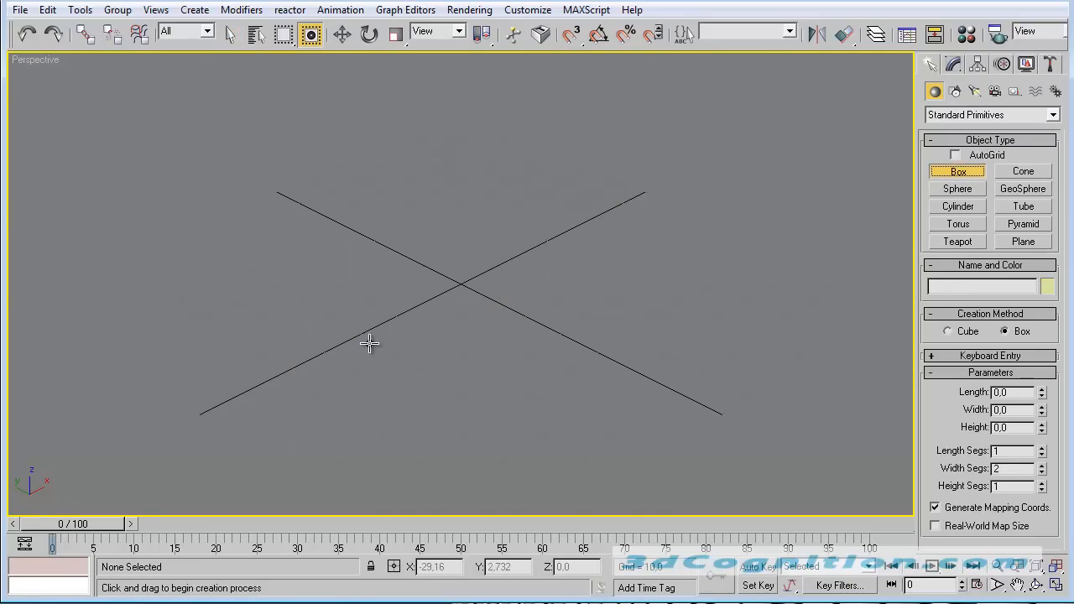
left_click_drag(398, 374, 496, 168)
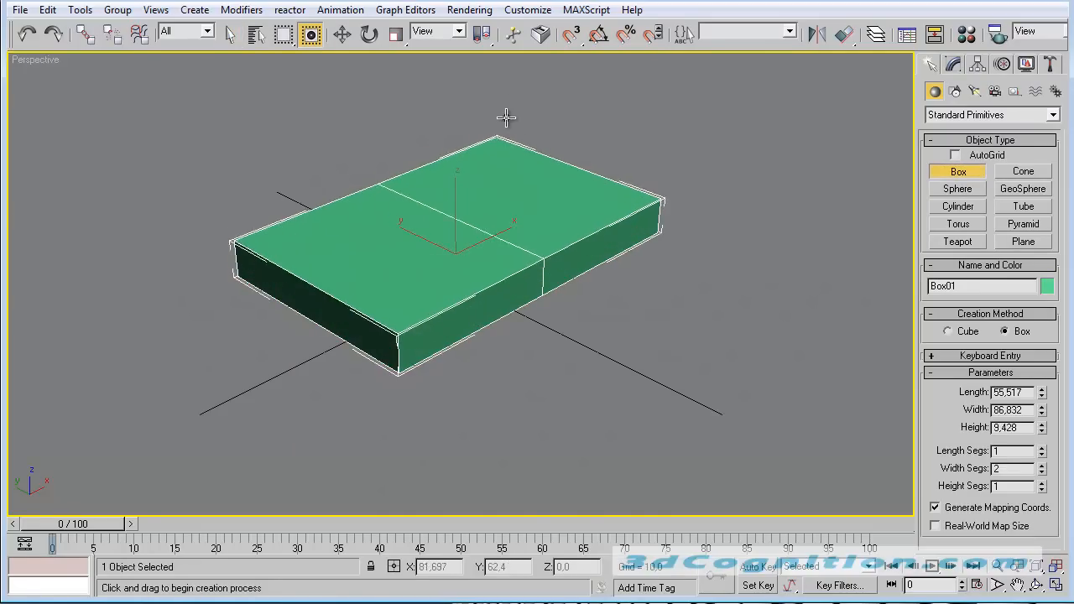
left_click(551, 85)
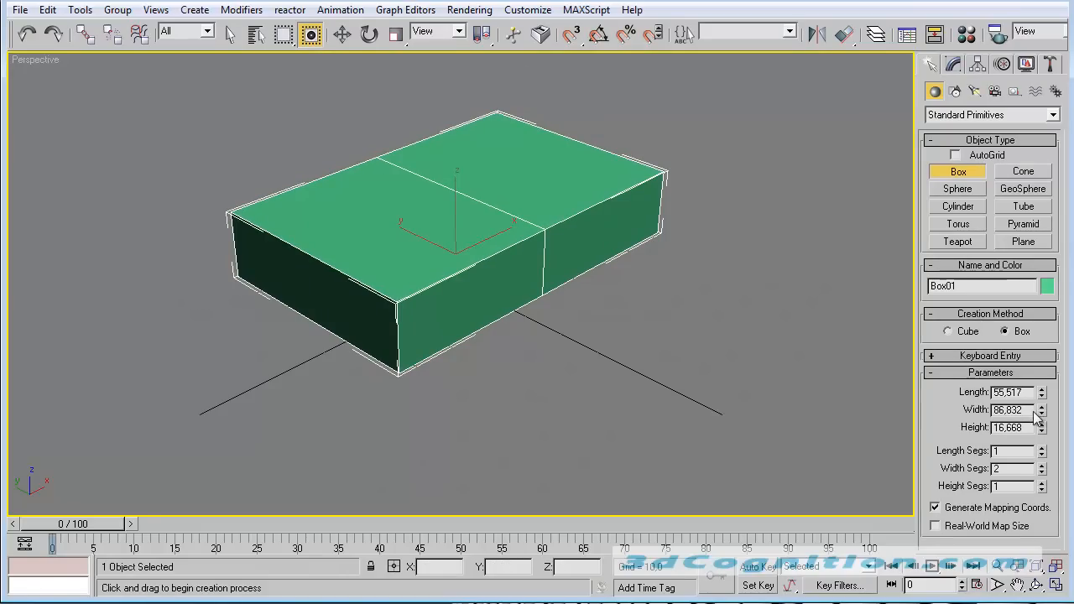
left_click(1041, 465)
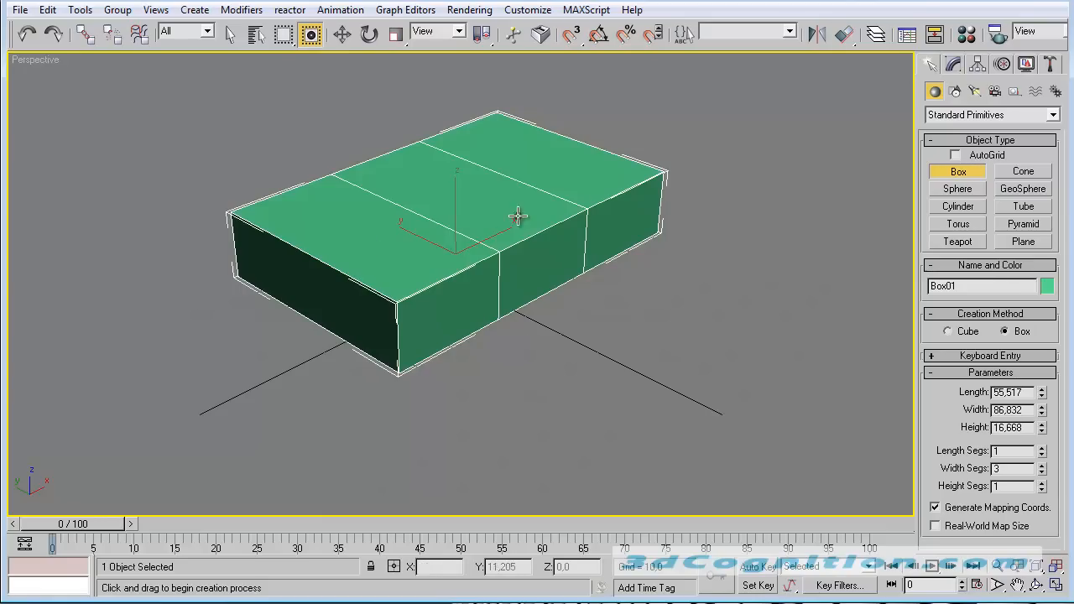
- Convert the new box to an Editable Poly
right_click(440, 196)
right_click(439, 196)
mouse_move(495, 336)
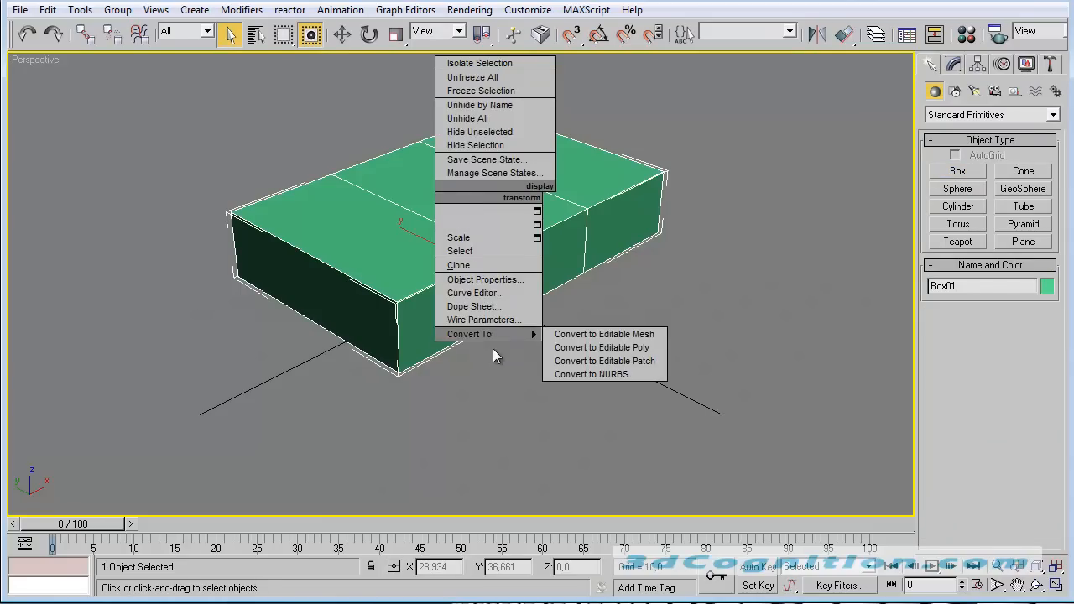
left_click(601, 346)
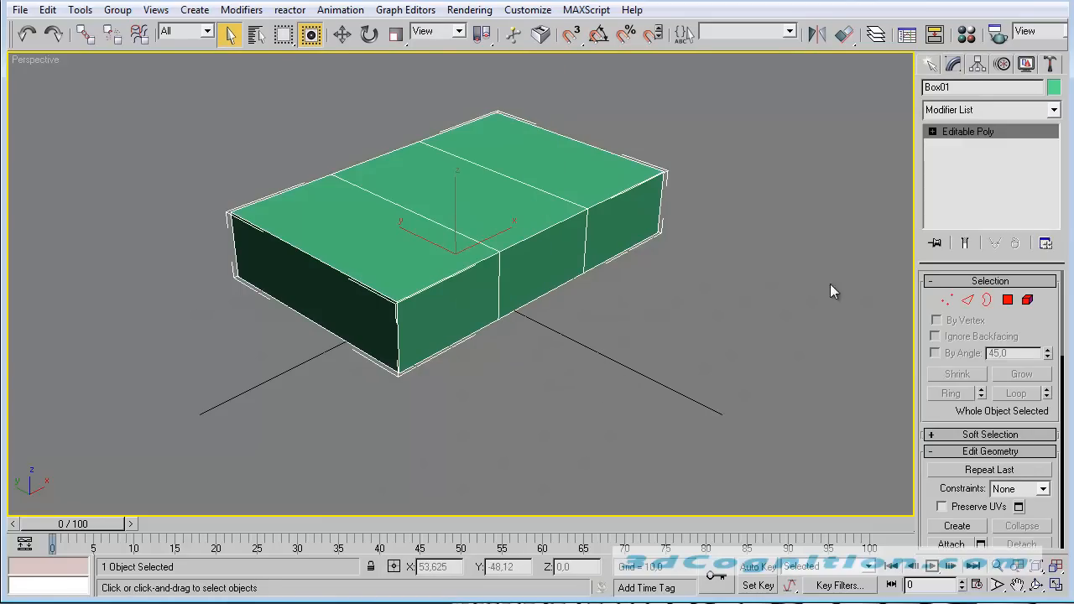
- Extrude the middle polygon on the box's top face by 10 as a group
left_click(1007, 299)
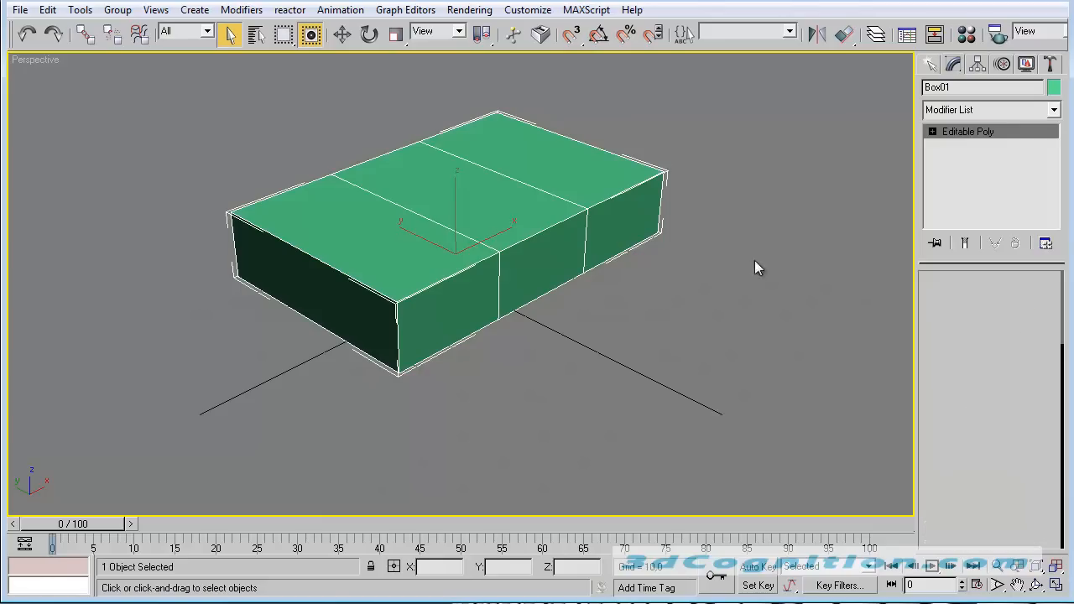
left_click(496, 210)
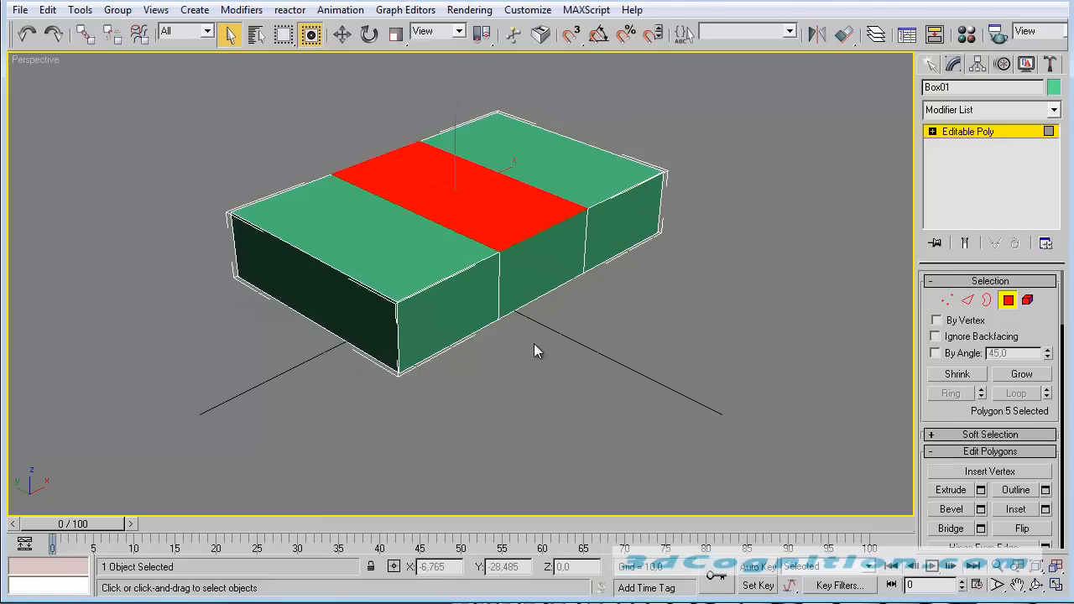
left_click(980, 490)
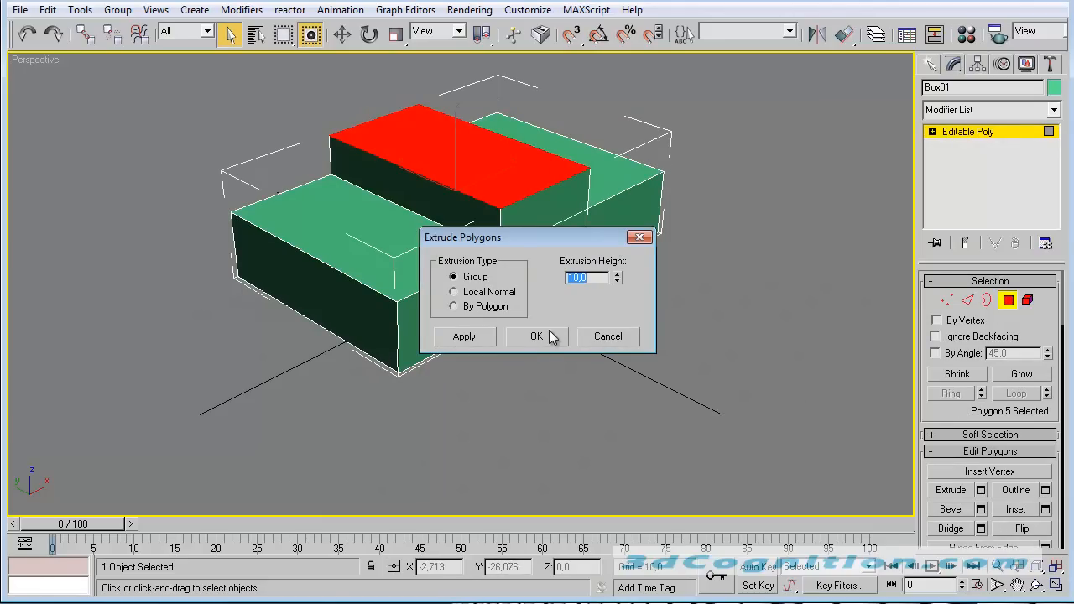
left_click(537, 337)
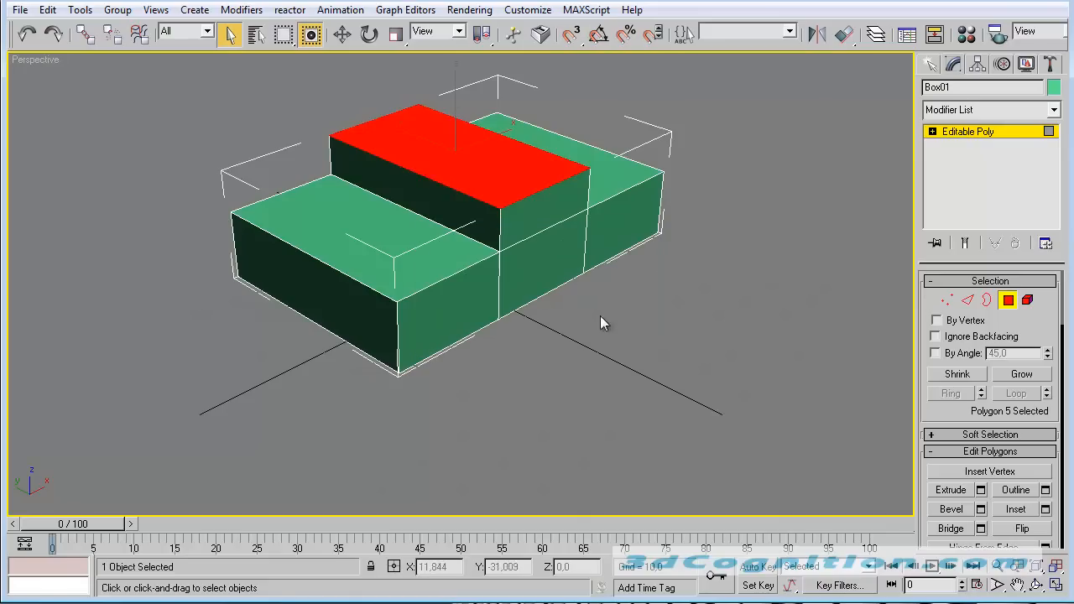
- Scale the extruded roof polygon down uniformly and narrow the front end polygon along its Y axis
left_click(395, 34)
left_click_drag(443, 154, 437, 184)
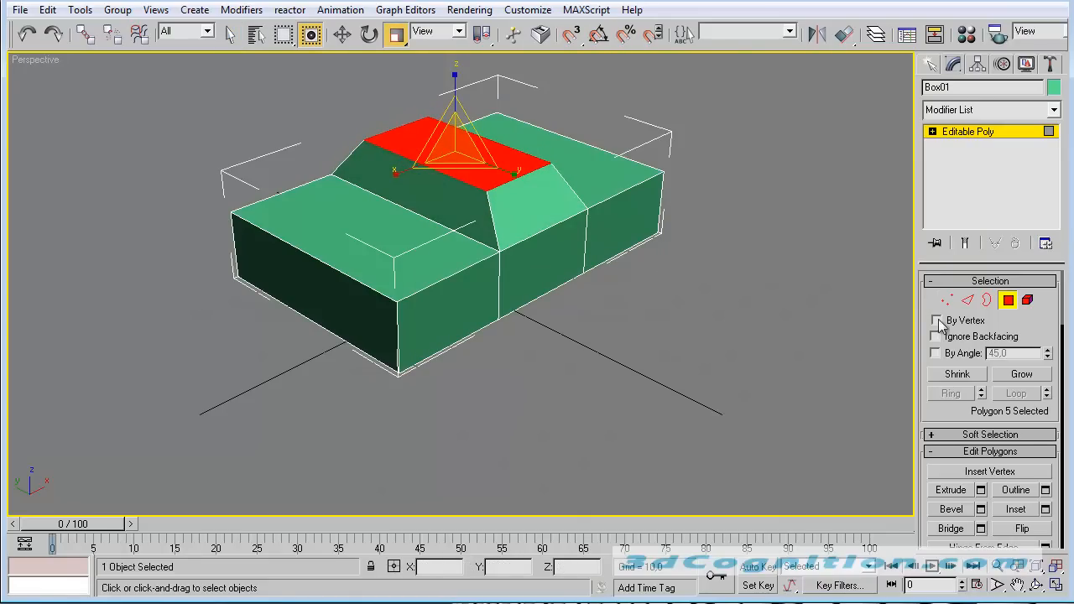
left_click(282, 291)
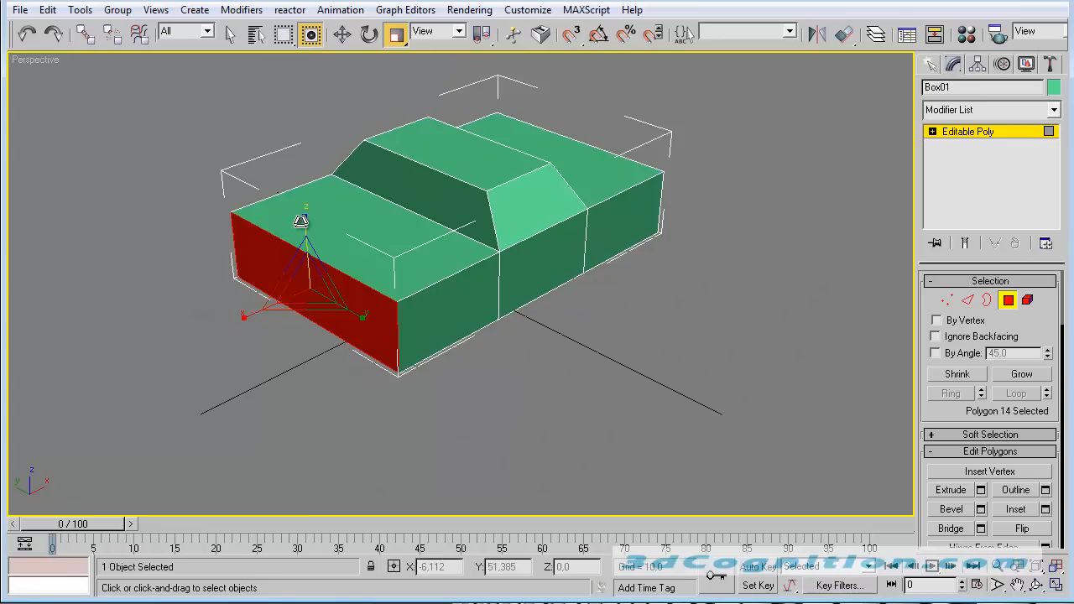
left_click_drag(352, 308, 324, 285)
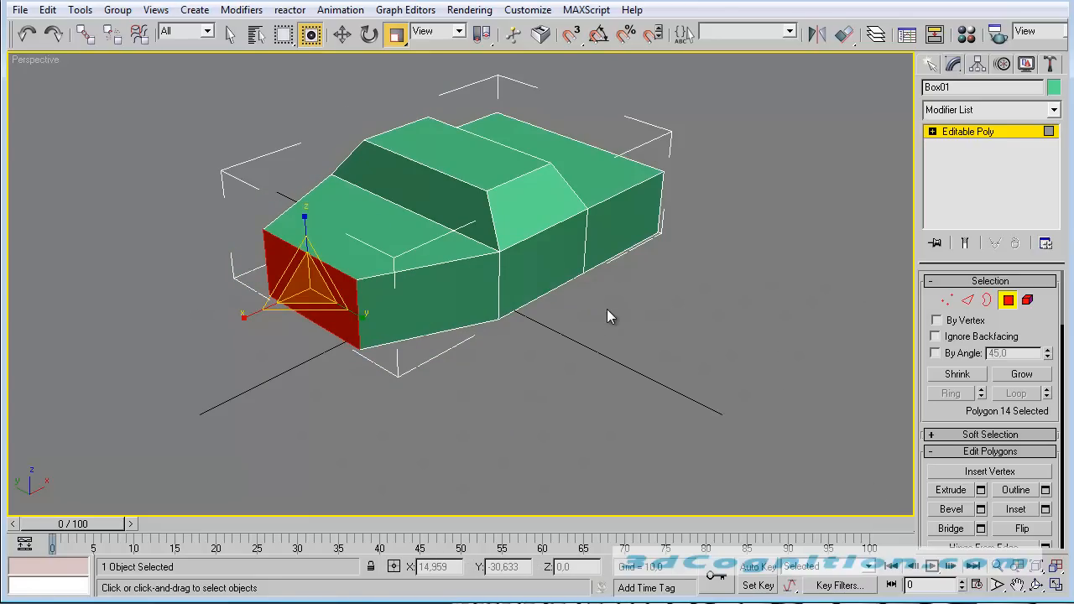
- In the Top view, widen the rear end by scaling its four vertices to about 139% along Y
key("t")
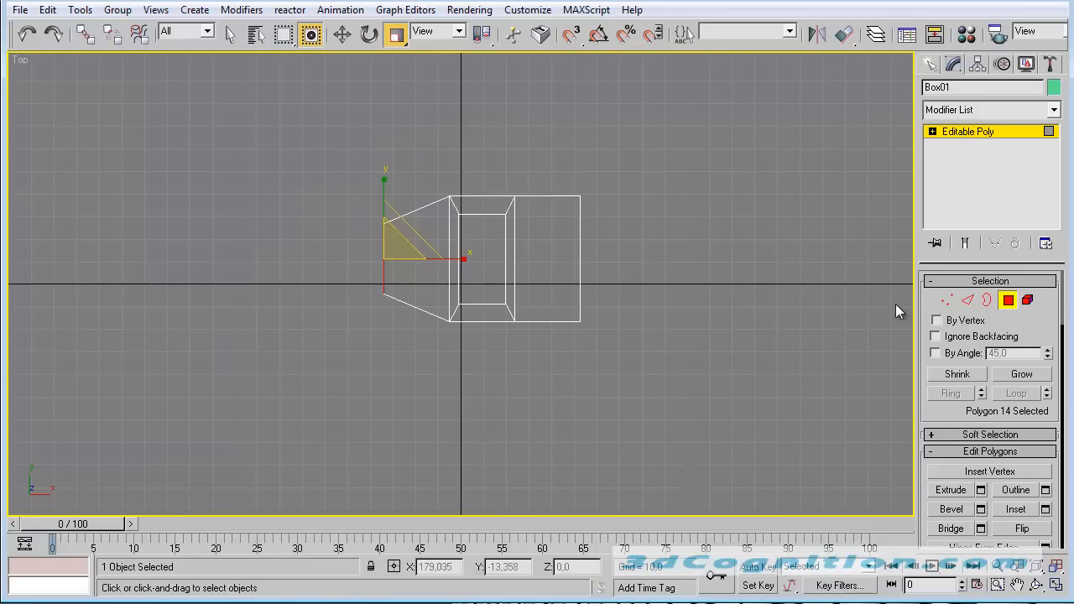
left_click(946, 299)
left_click_drag(579, 359, 612, 137)
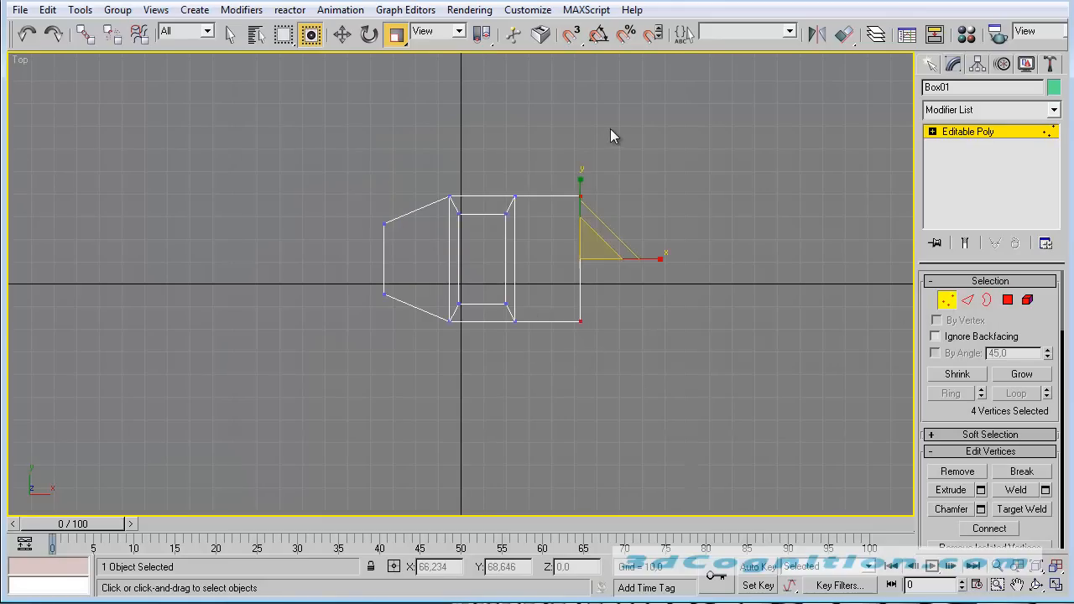
left_click_drag(576, 176, 577, 158)
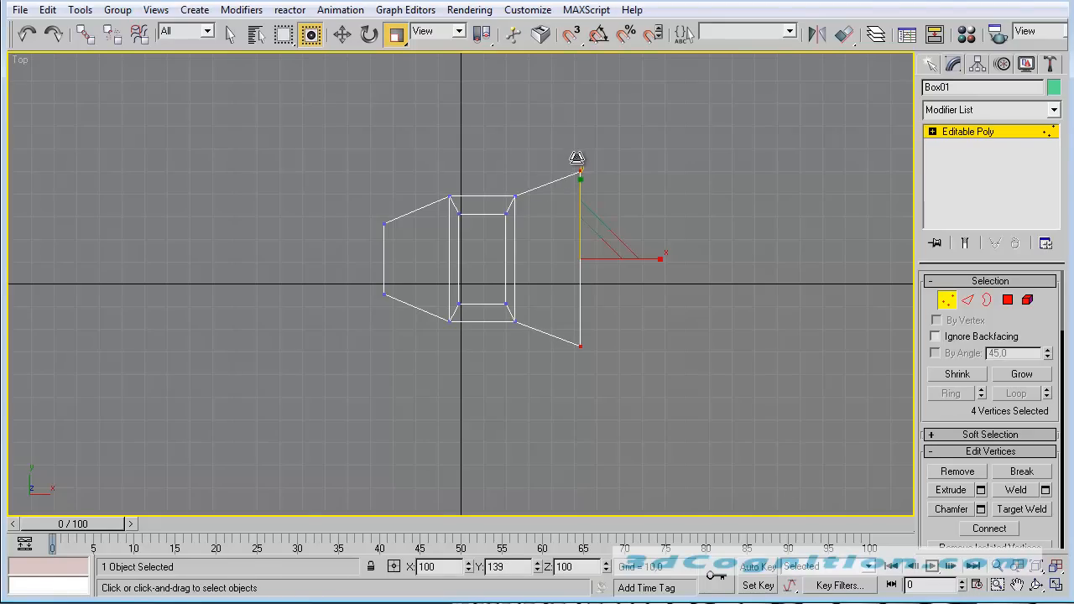
- In the Front view, raise the two upper rear-end vertices to about Z 25.18
key("f")
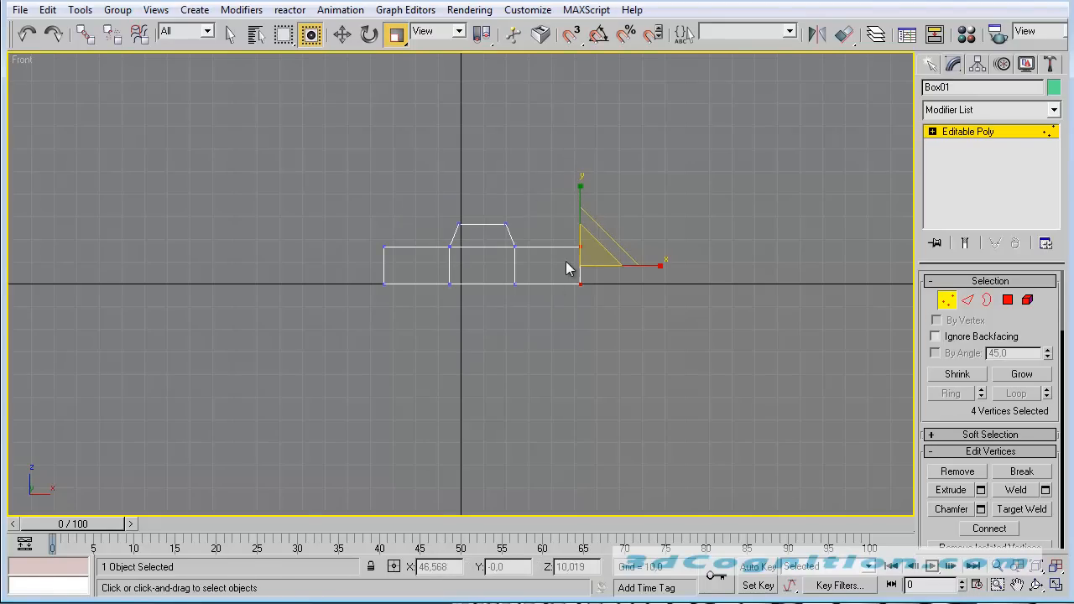
left_click_drag(576, 254, 601, 238)
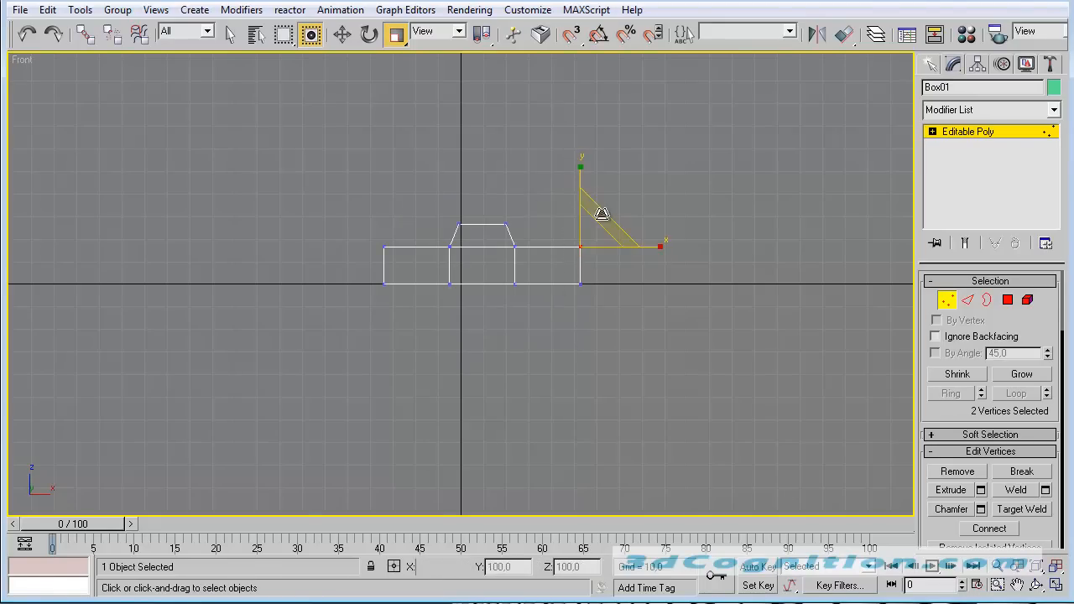
left_click(342, 34)
left_click_drag(578, 182, 584, 163)
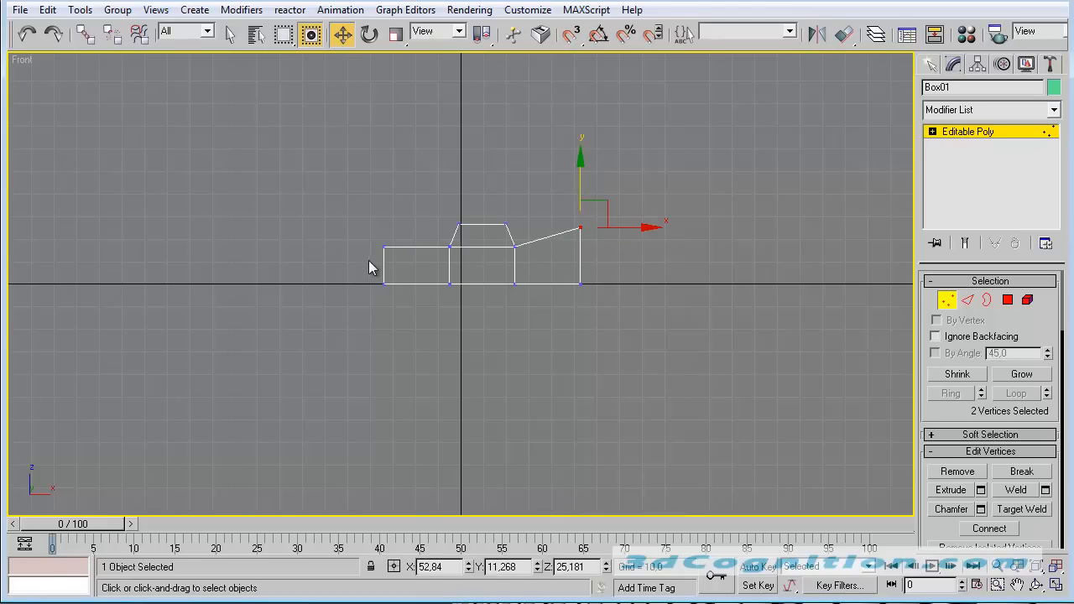
- Lower the upper vertices of the front end, and lower the roof's two front vertices to about Z 23.66
left_click_drag(369, 267, 381, 194)
left_click_drag(477, 222, 477, 224)
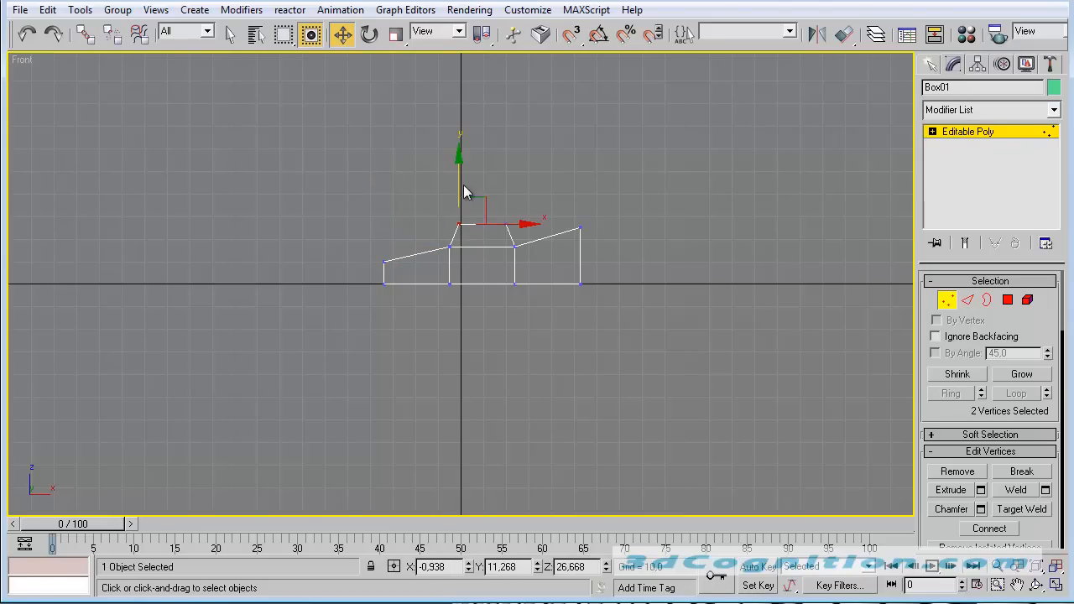
left_click_drag(457, 176, 461, 182)
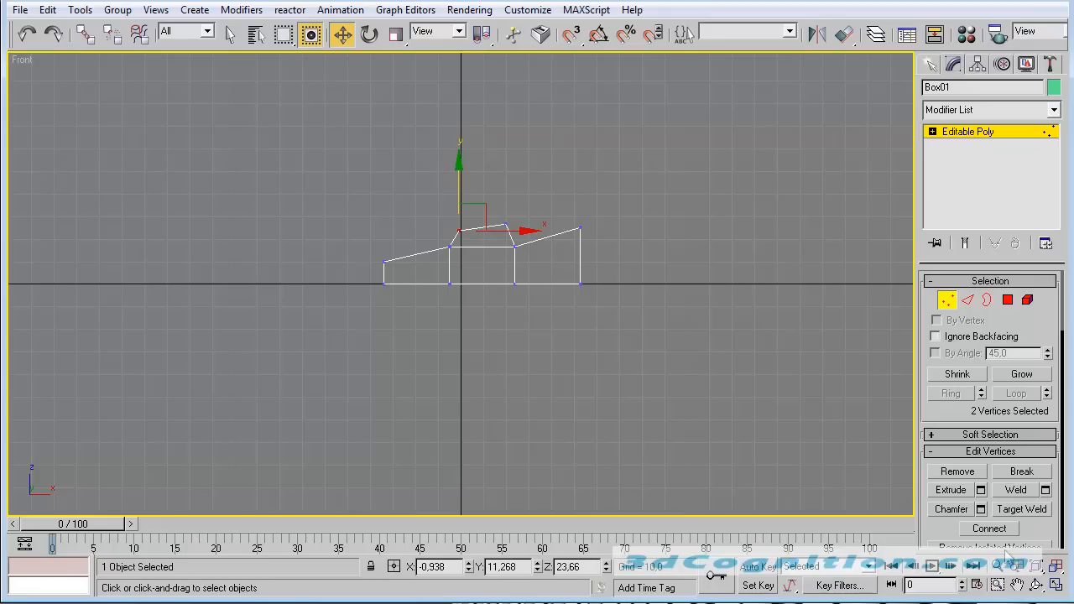
- Display the model with Smooth + Highlights and Edged Faces, and inspect the reshaped body from an angled view
right_click(28, 59)
left_click(82, 96)
right_click(11, 62)
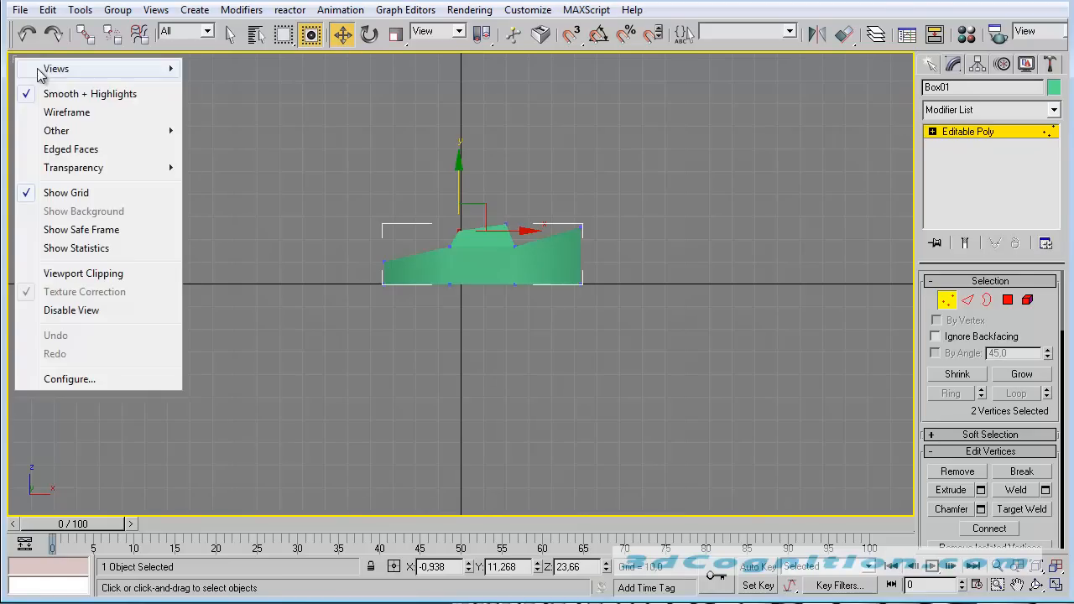
left_click(57, 150)
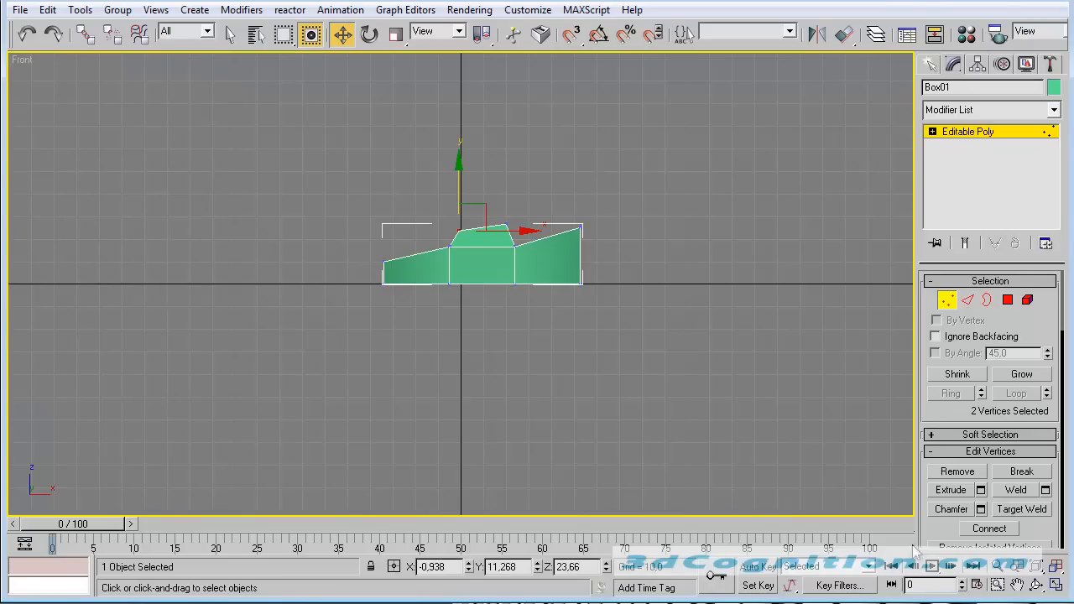
left_click(1035, 585)
left_click_drag(509, 324, 553, 303)
scroll(528, 219, "up", 5)
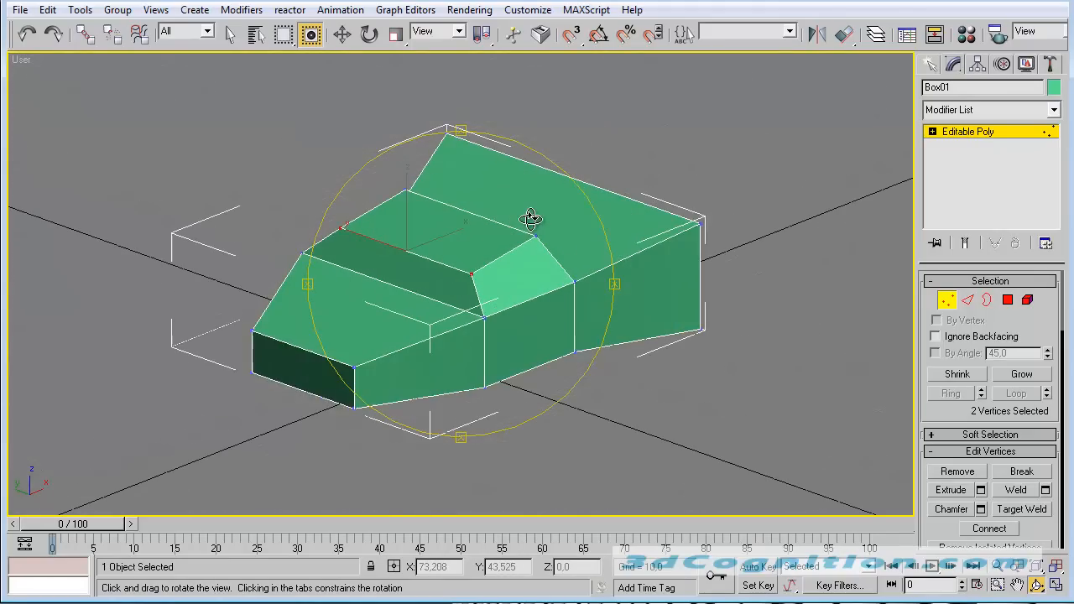
scroll(516, 238, "down", 2)
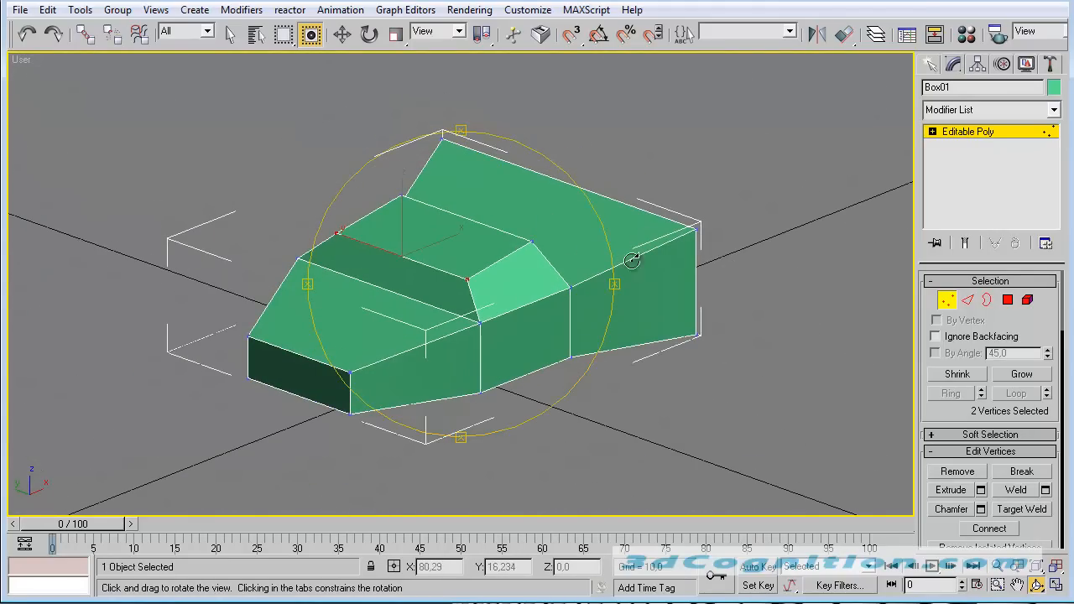
key("w")
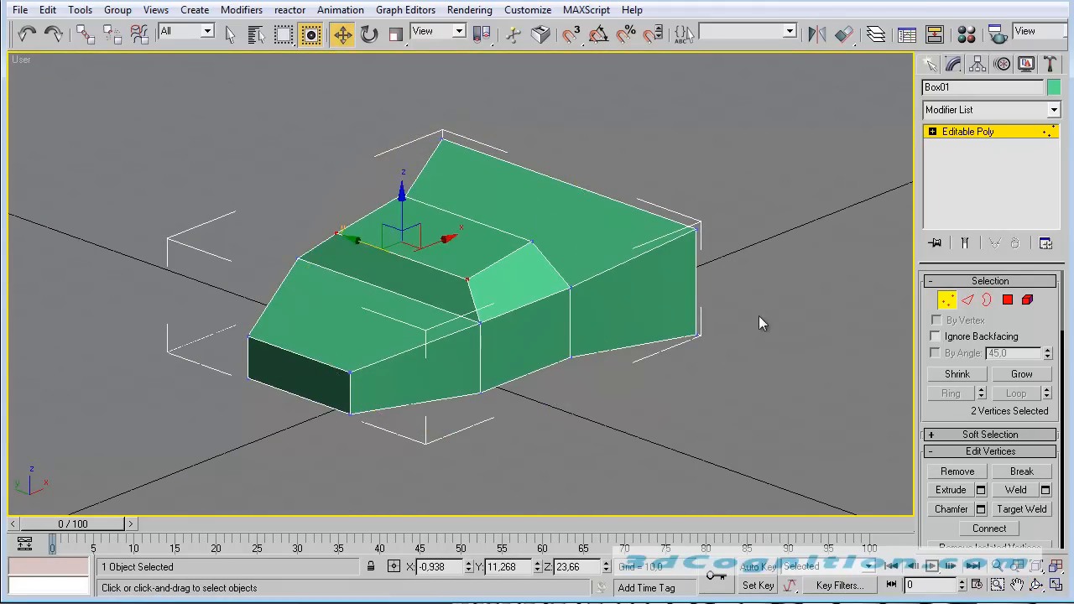
- Hinge the middle side polygon outward 32° from its front vertical edge with 1 segment, then exit Polygon level
left_click(1006, 300)
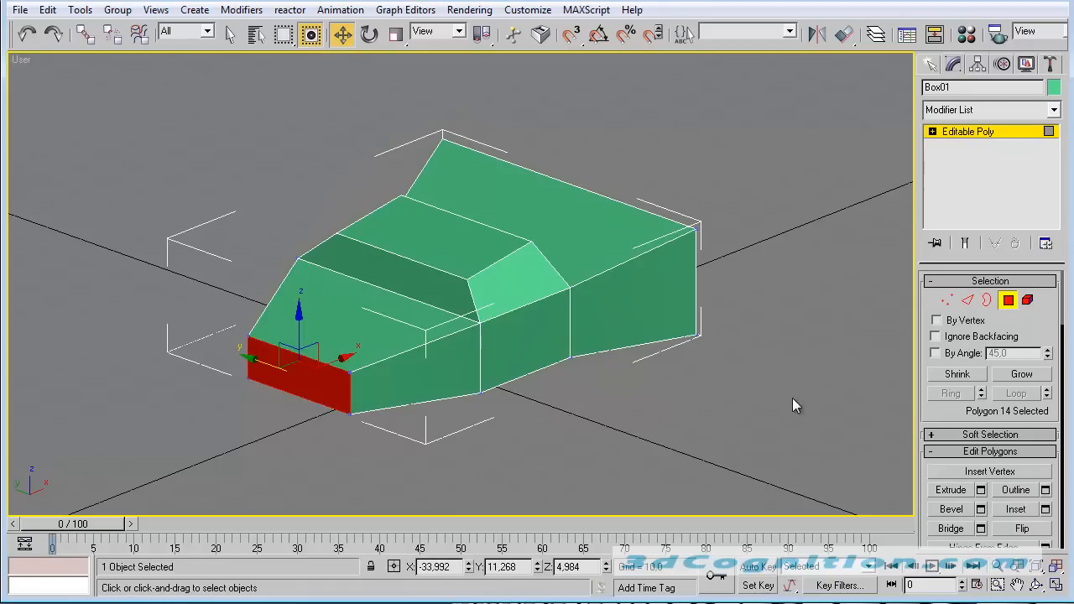
left_click(553, 333)
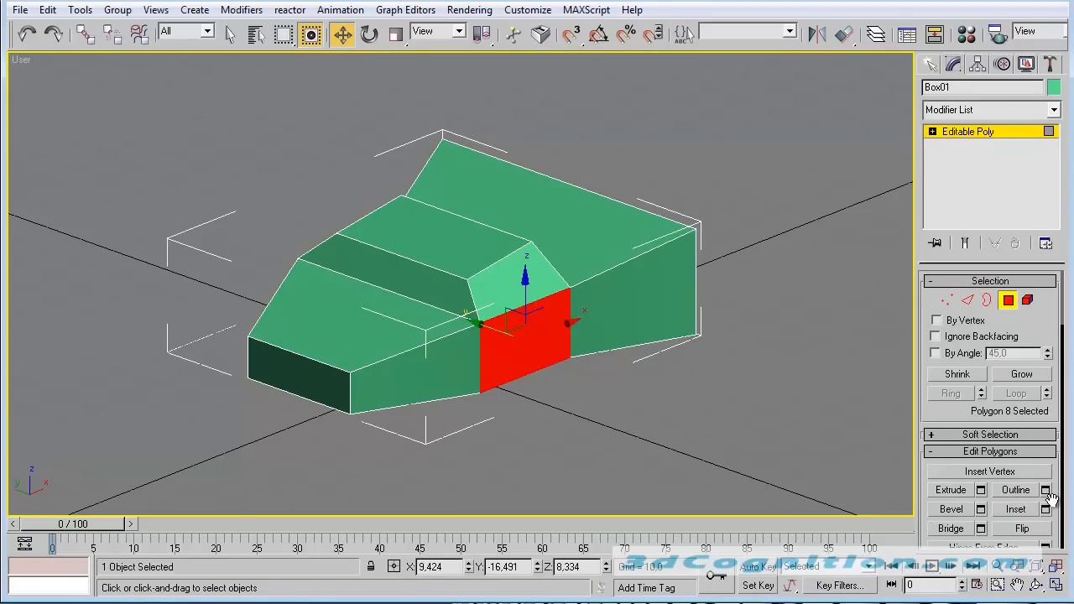
scroll(1038, 470, "down", 5)
left_click(1044, 366)
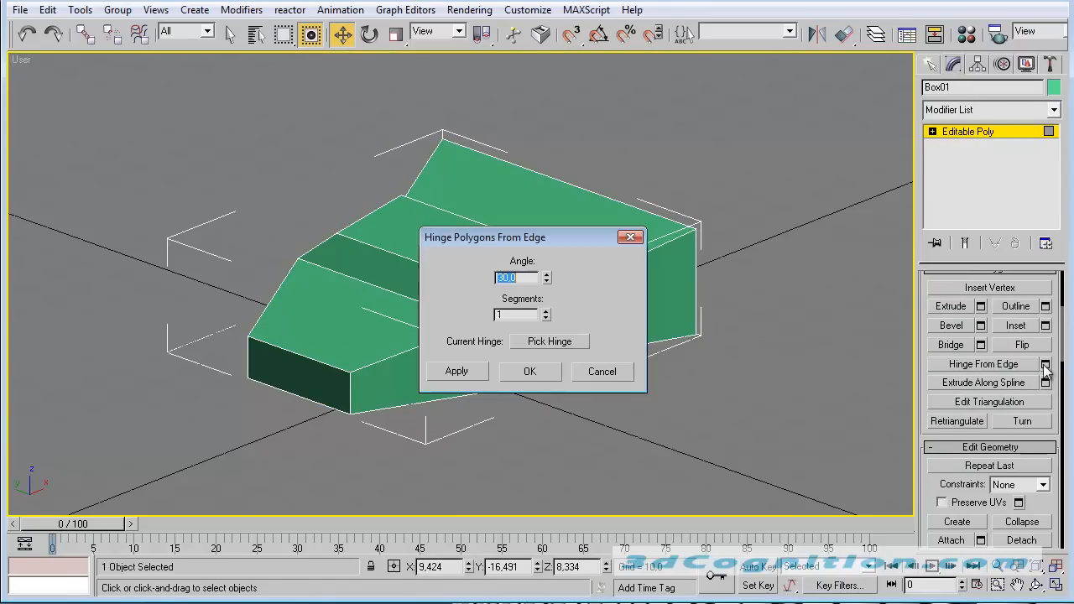
left_click_drag(550, 241, 197, 135)
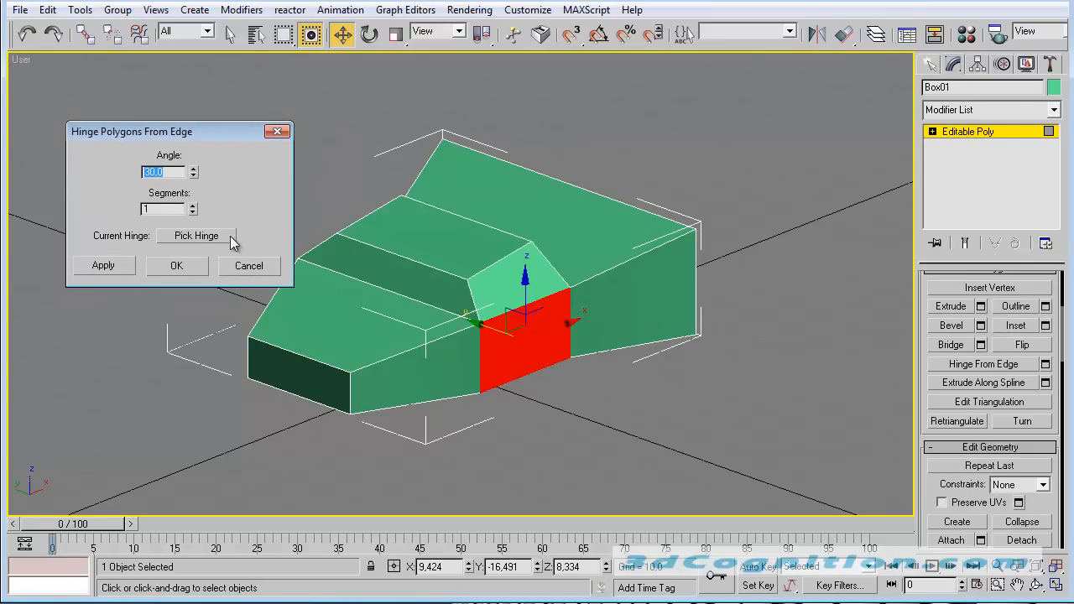
left_click(193, 238)
left_click(481, 357)
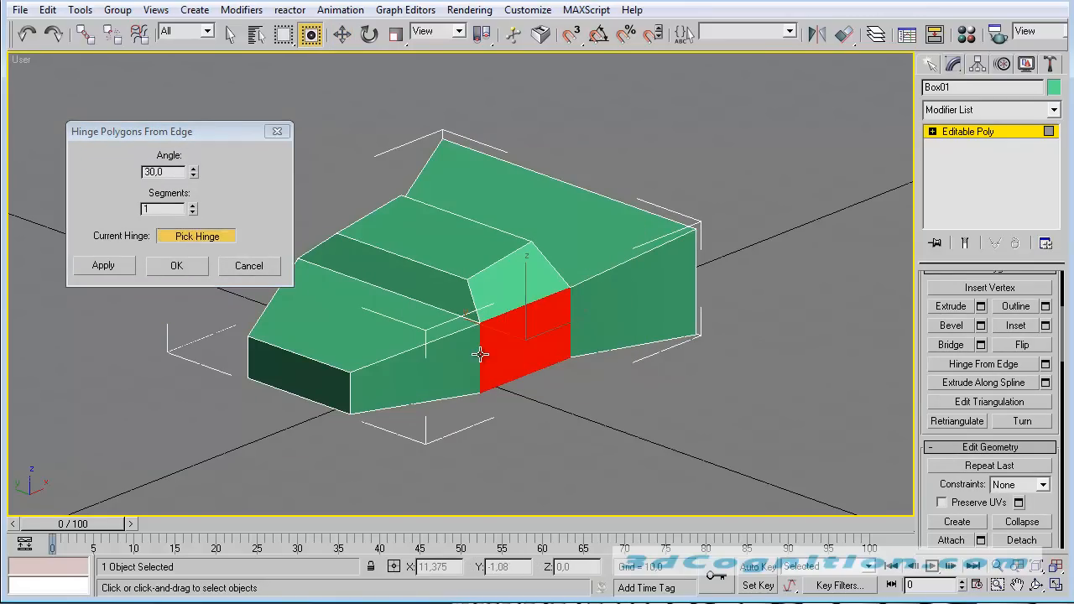
left_click_drag(194, 169, 202, 185)
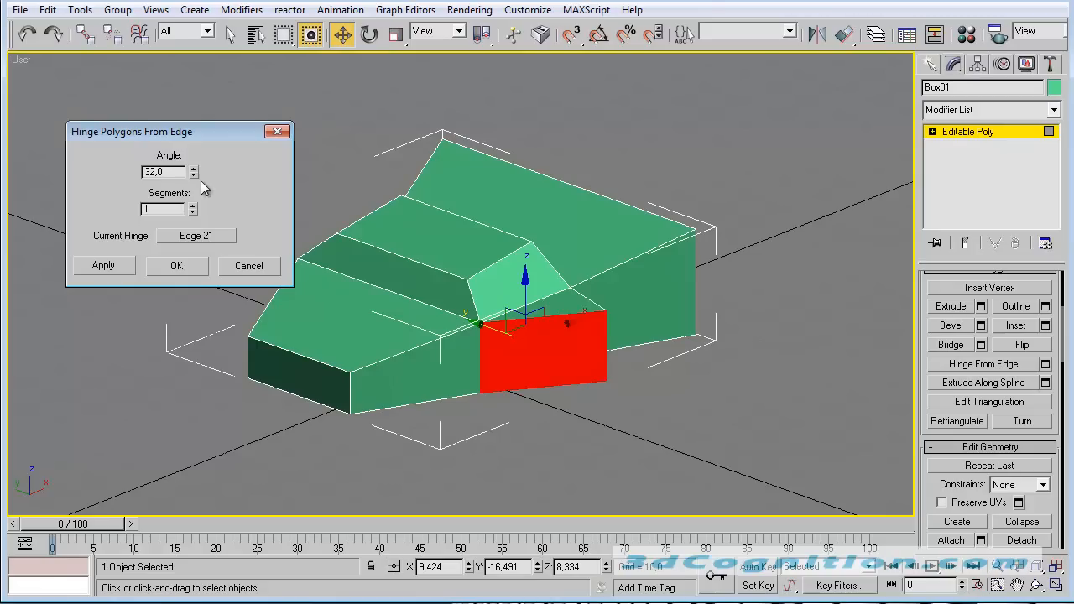
left_click(176, 266)
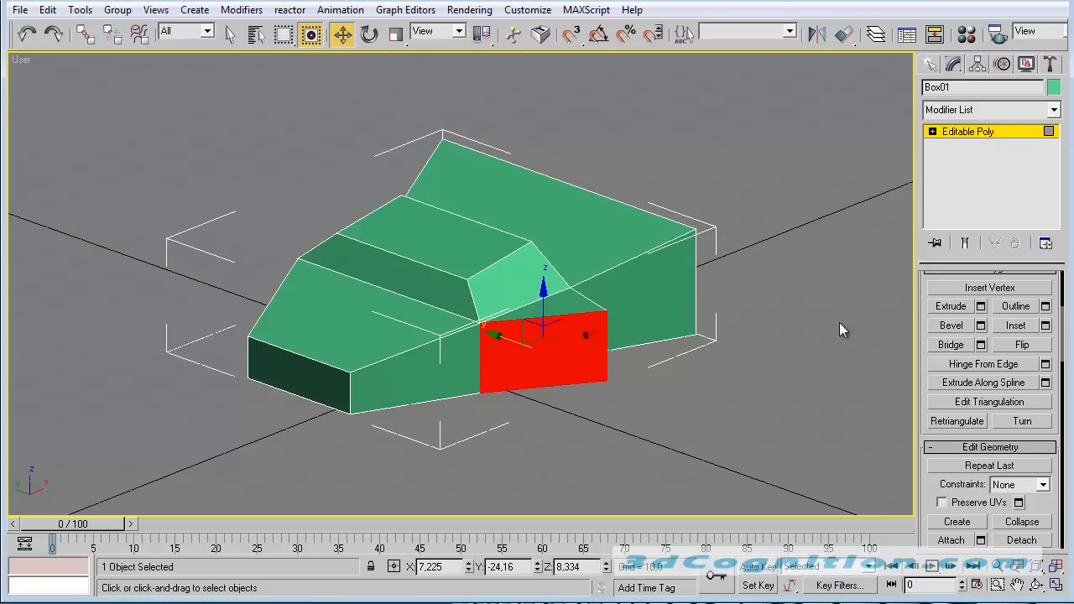
left_click(932, 131)
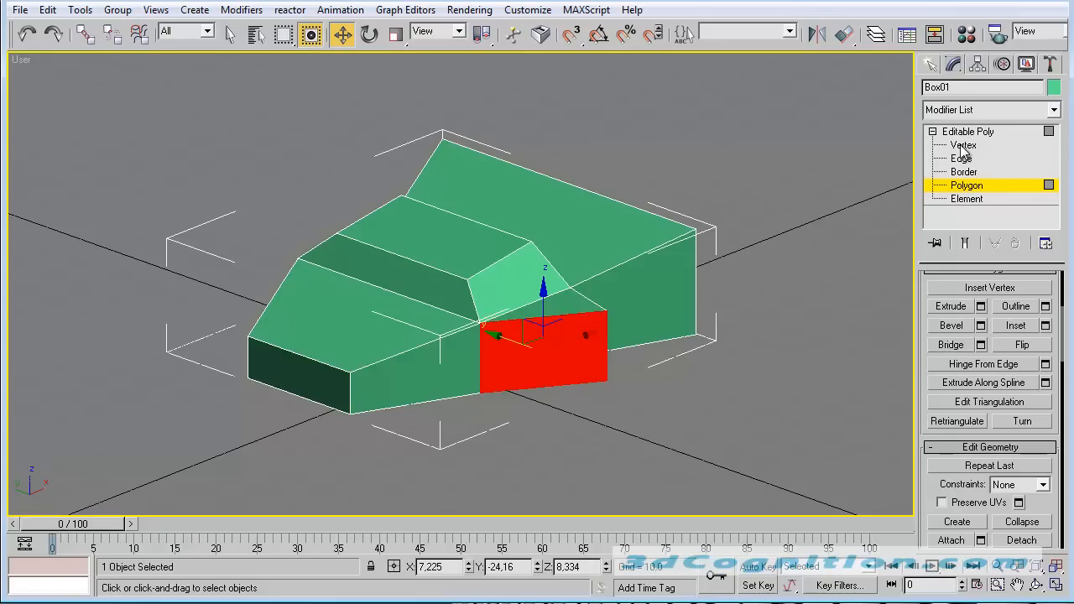
left_click(619, 398)
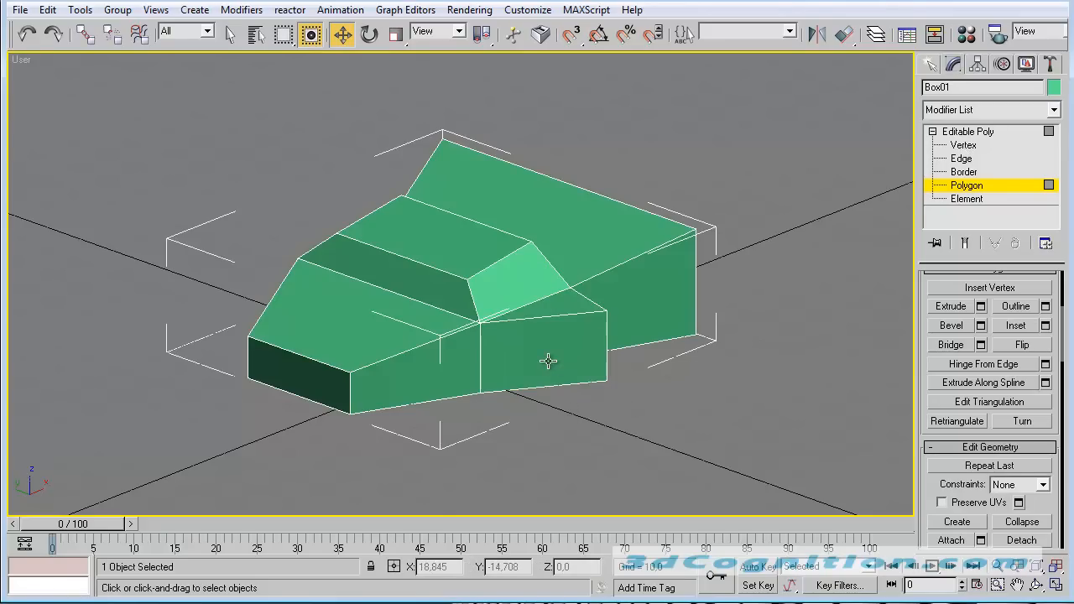
left_click(967, 186)
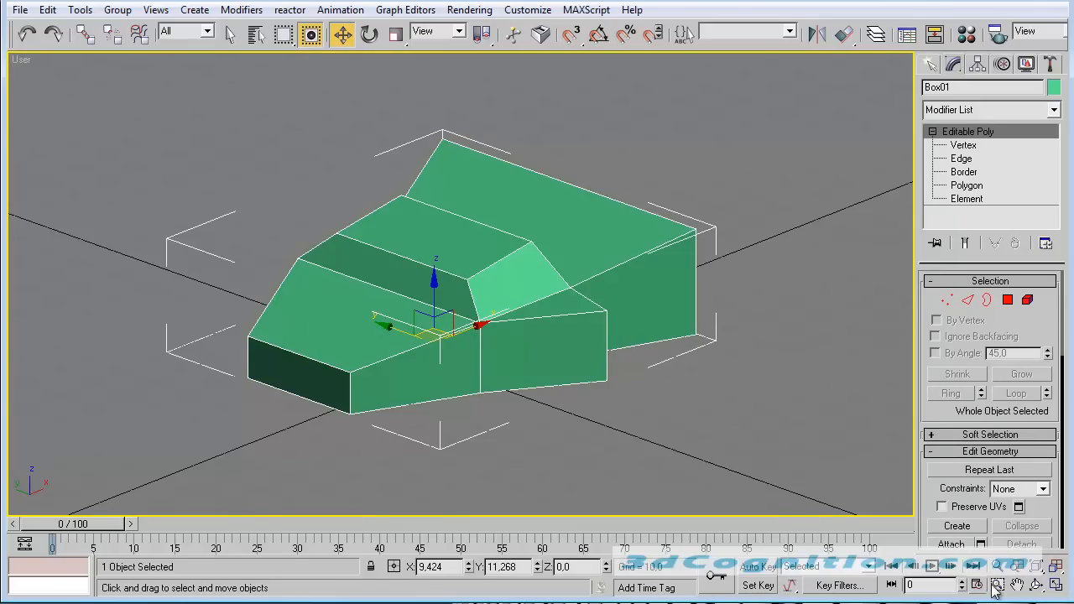
- On the opposite side, hinge the matching middle polygon outward 32° from its front vertical edge with 1 segment
left_click(1037, 585)
left_click_drag(347, 317, 491, 339)
middle_click_drag(496, 279, 597, 230)
left_click(1005, 302)
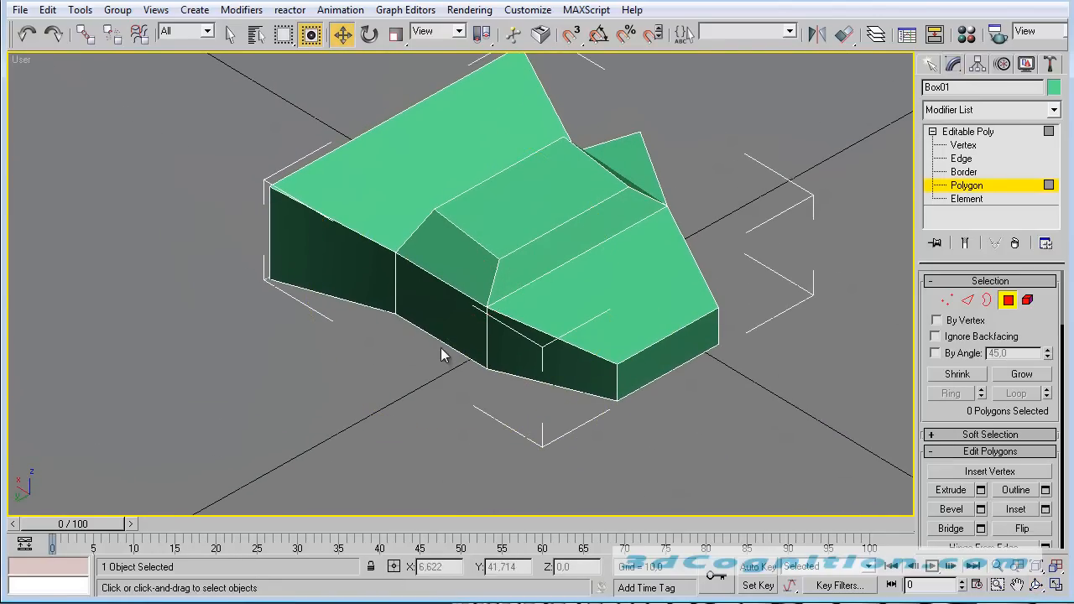
left_click(449, 309)
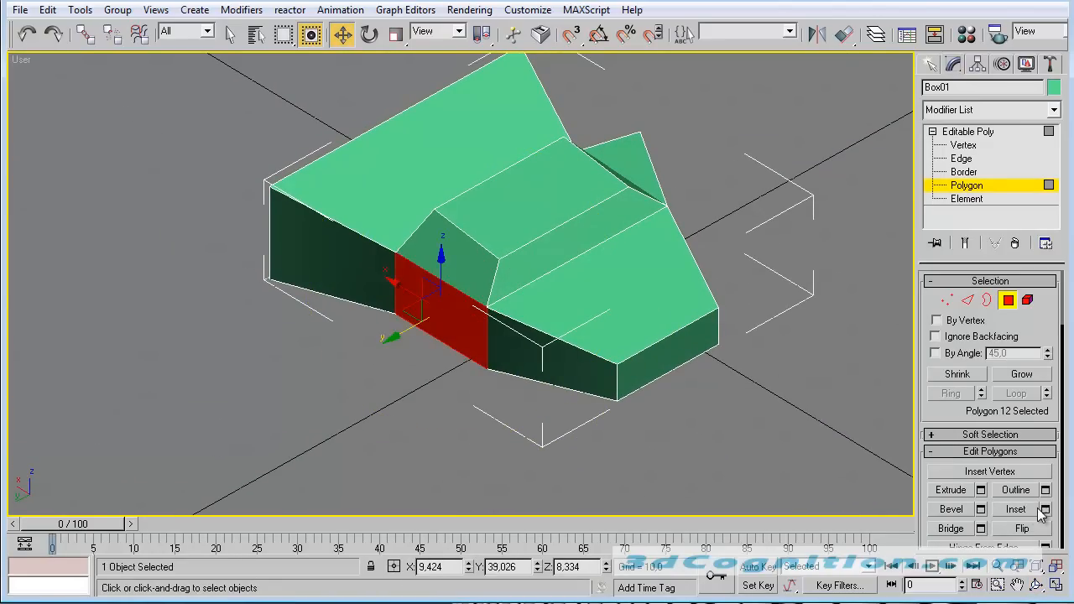
left_click_drag(1057, 495, 1062, 338)
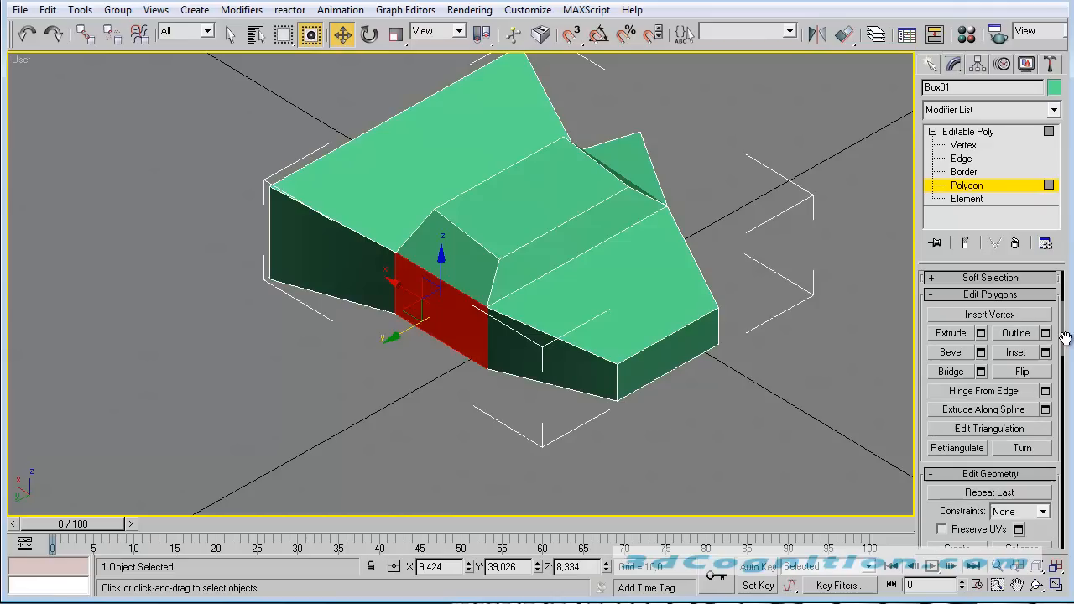
left_click(1045, 391)
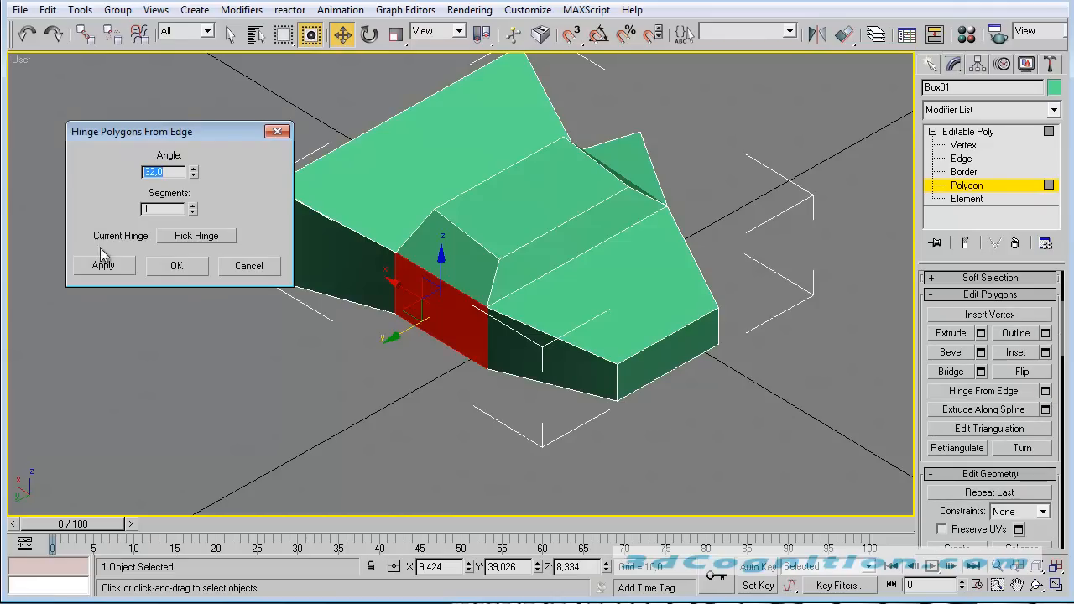
left_click(206, 235)
left_click(488, 329)
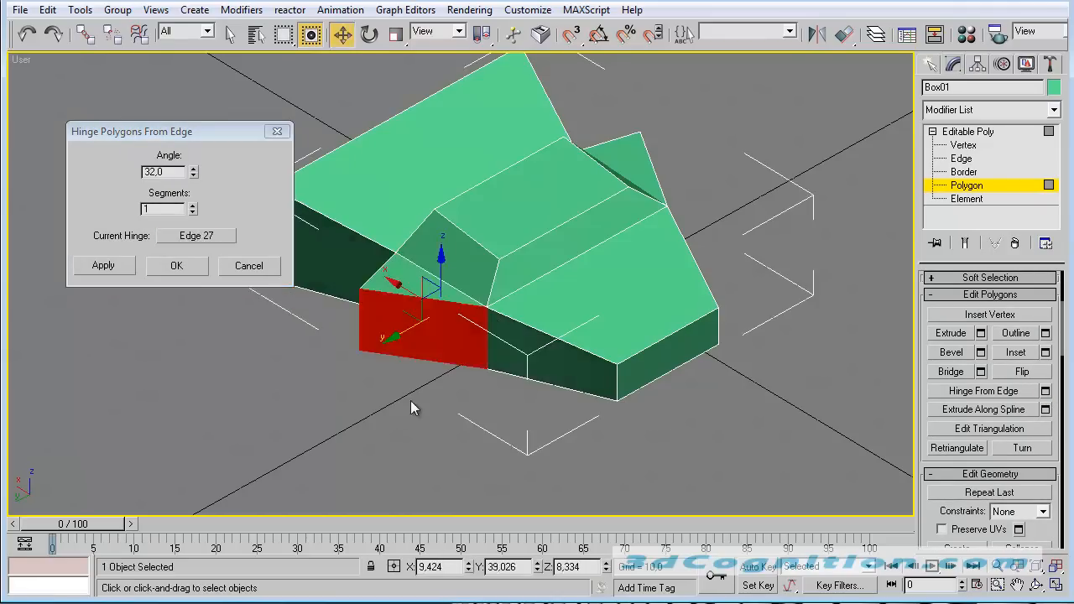
left_click(175, 265)
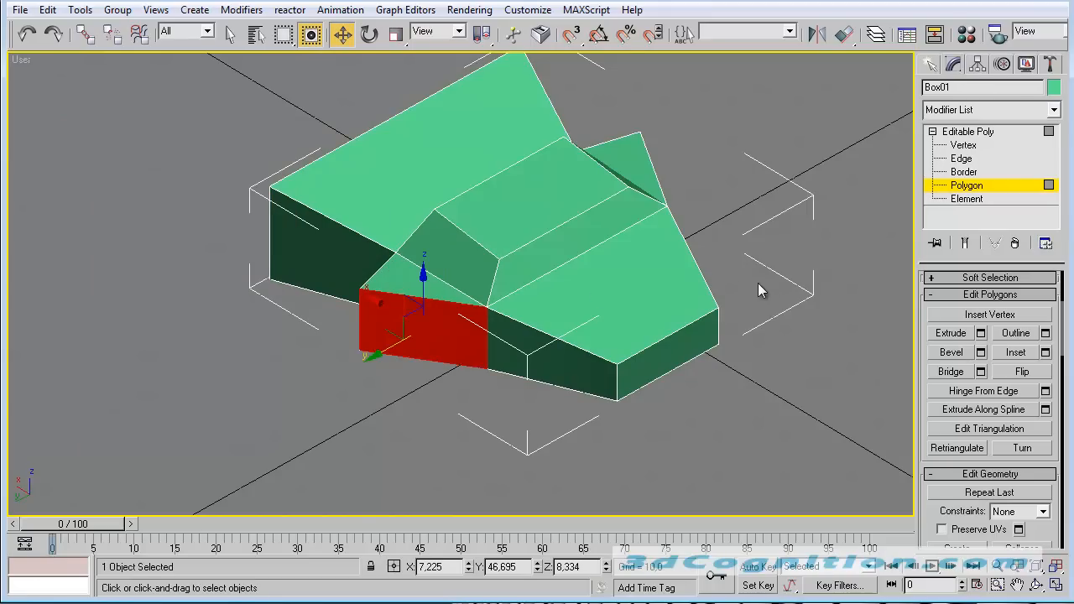
- From a side-on view, select all ten bottom vertices of the body and raise them to about Z 5.58
left_click(698, 322)
middle_click_drag(746, 335, 562, 271, "alt")
left_click(962, 146)
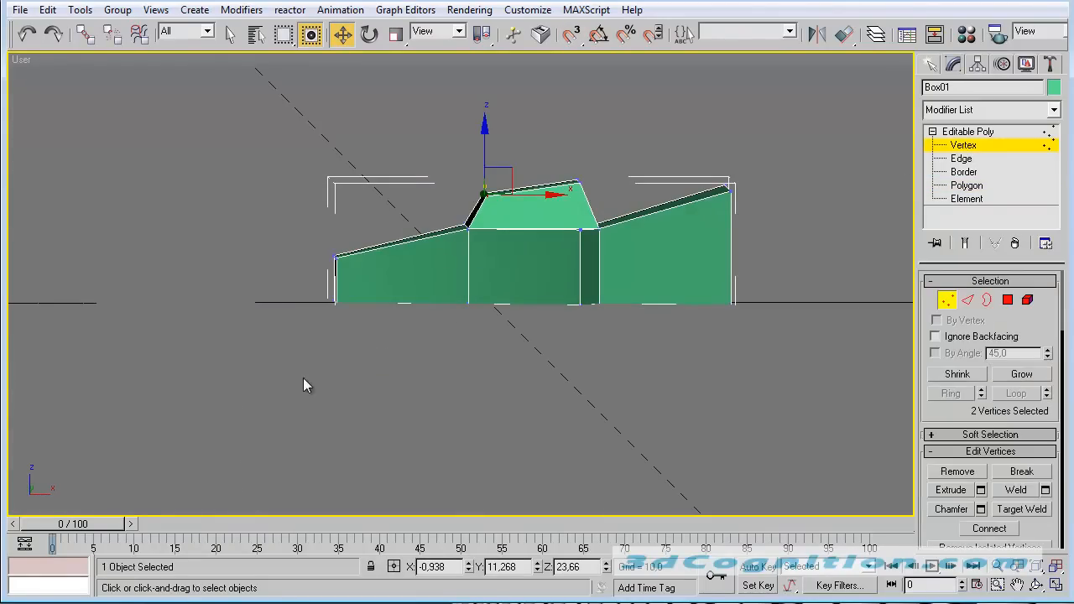
left_click_drag(719, 277, 891, 275)
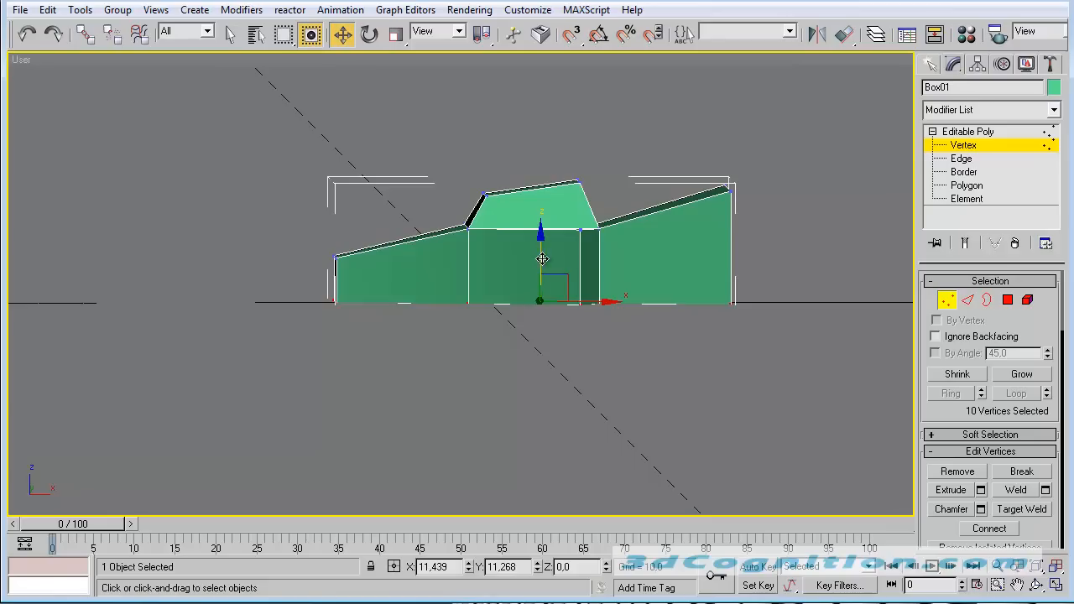
left_click_drag(539, 252, 540, 223)
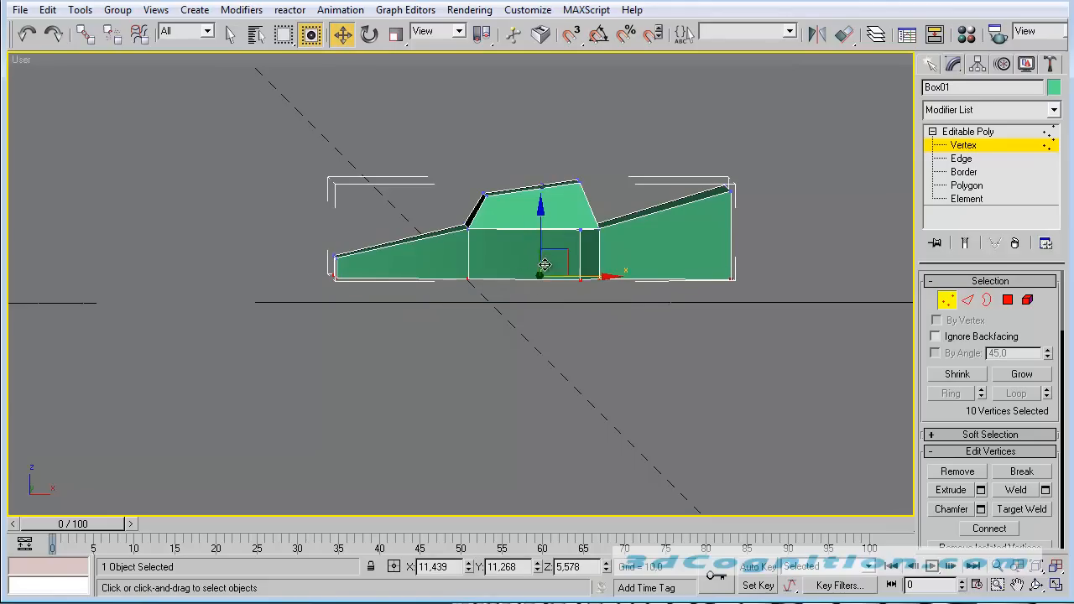
- Lower the upper outer vertices of both hinged side wings by about 5 units along Z
middle_click_drag(525, 266, 611, 348, "alt")
left_click(409, 111)
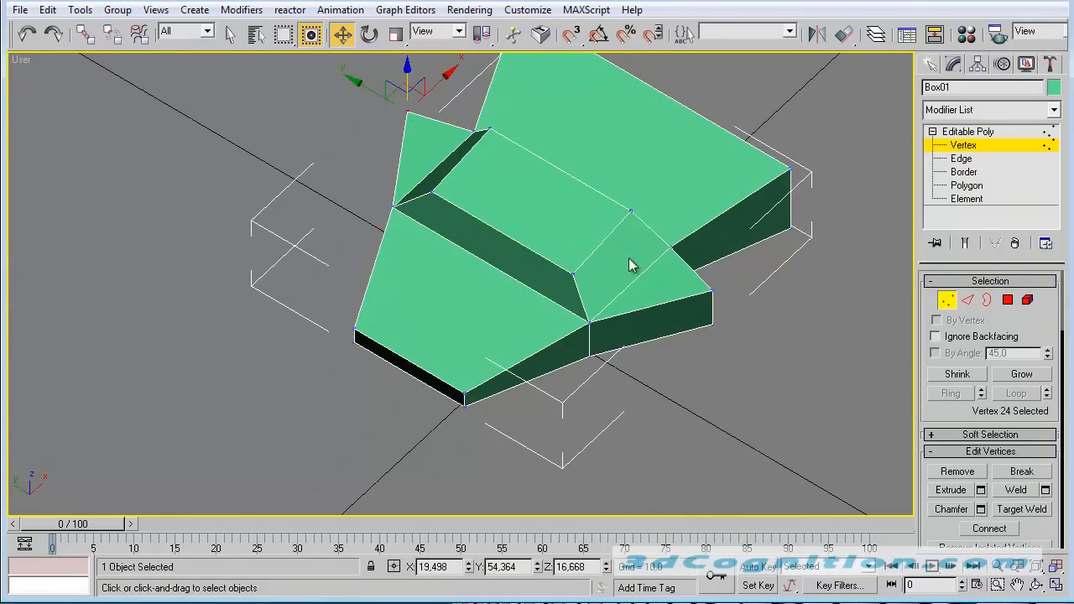
left_click(710, 289, "ctrl")
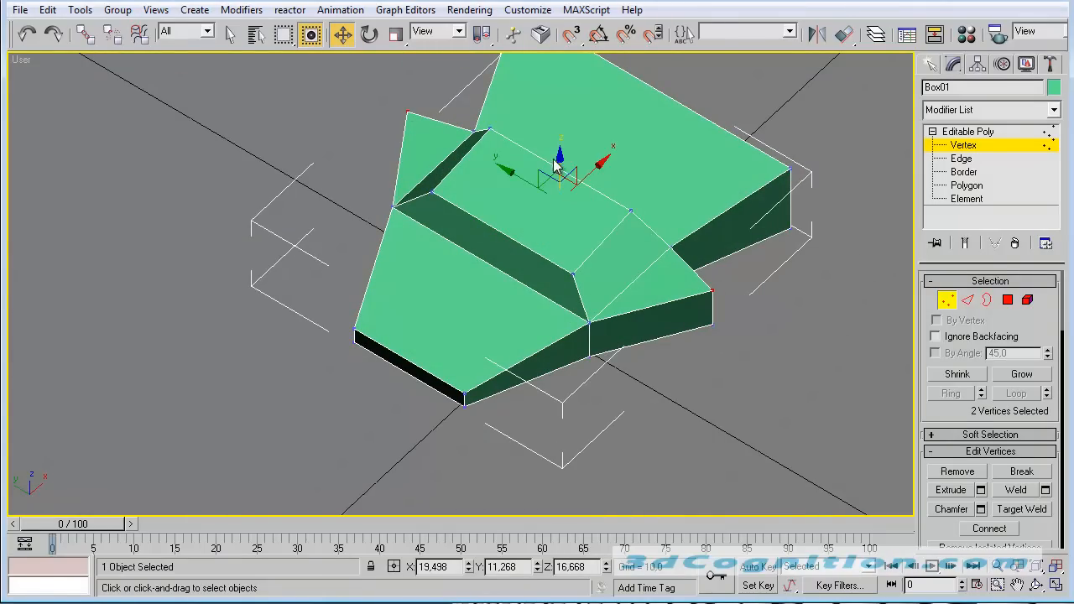
left_click_drag(560, 156, 561, 168)
left_click_drag(560, 174, 560, 170)
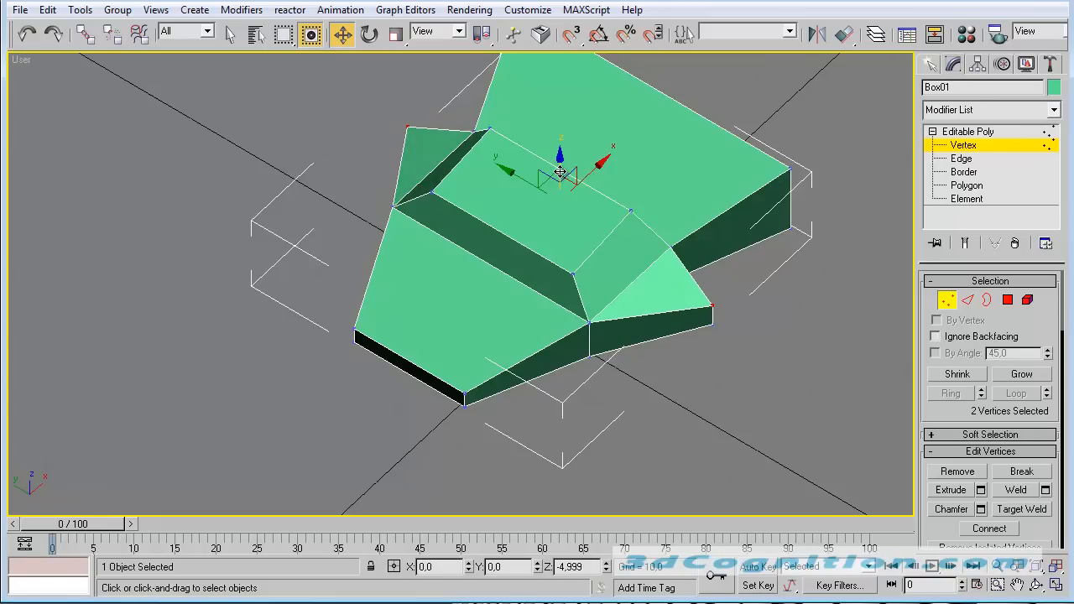
- Spread the side wings by scaling their four outer vertices to about 127% along Y
left_click_drag(709, 334, 720, 301)
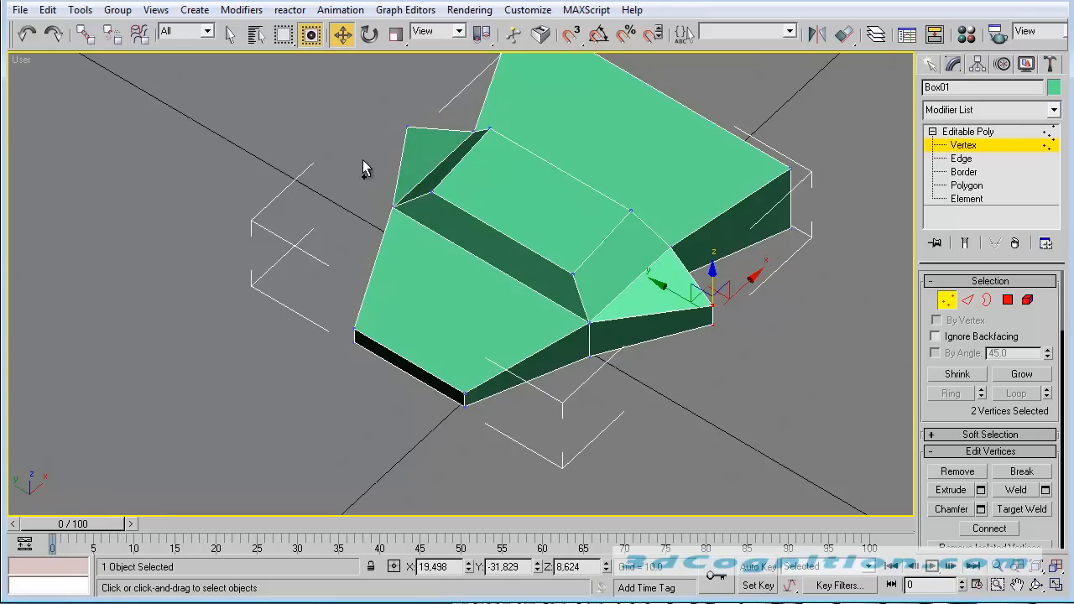
left_click_drag(377, 178, 419, 108)
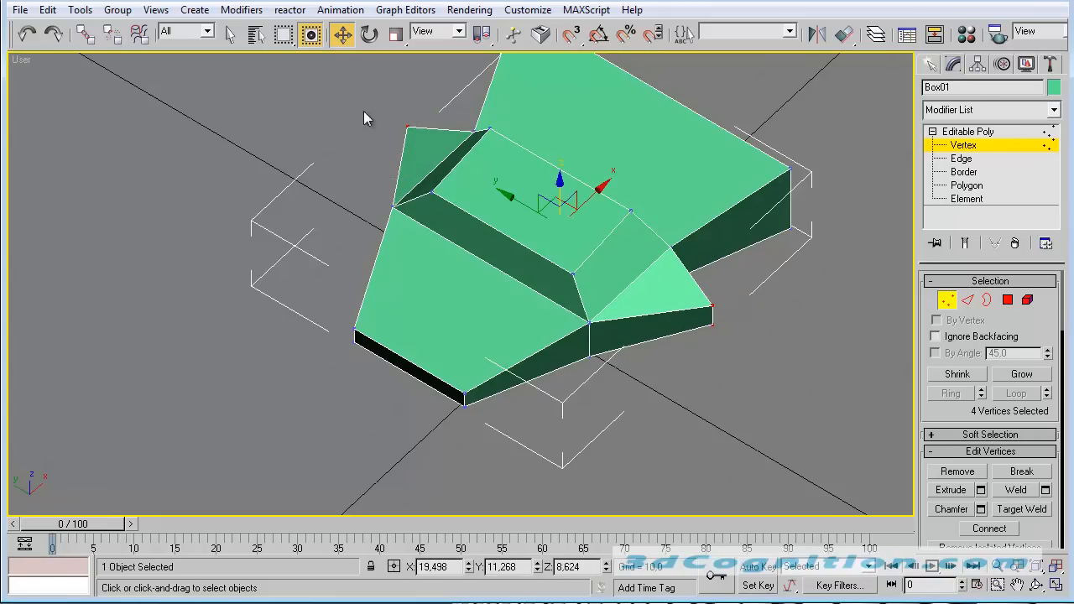
left_click(396, 35)
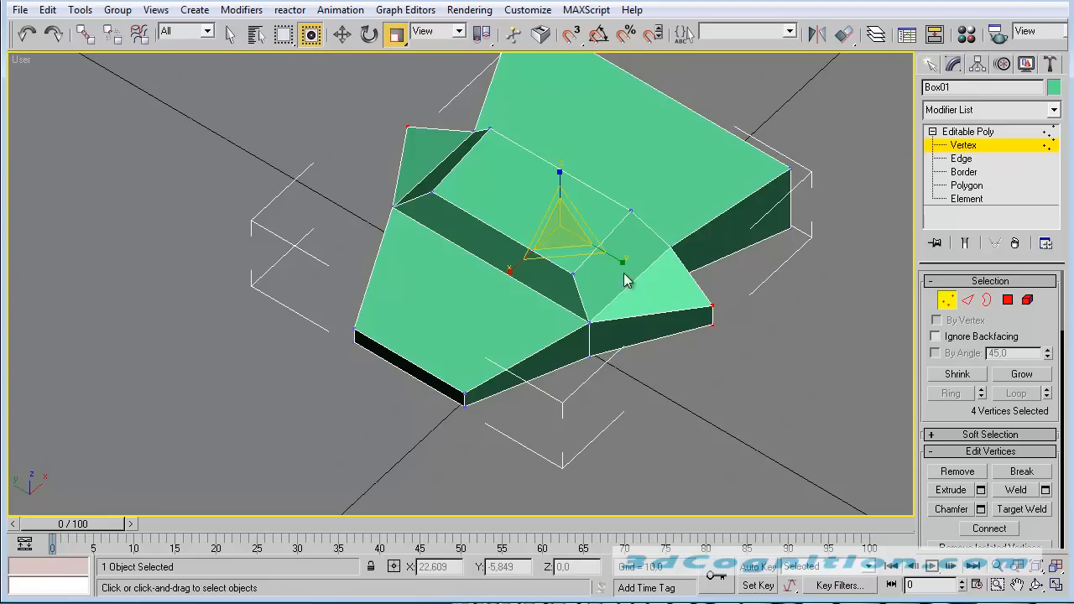
left_click_drag(618, 258, 634, 262)
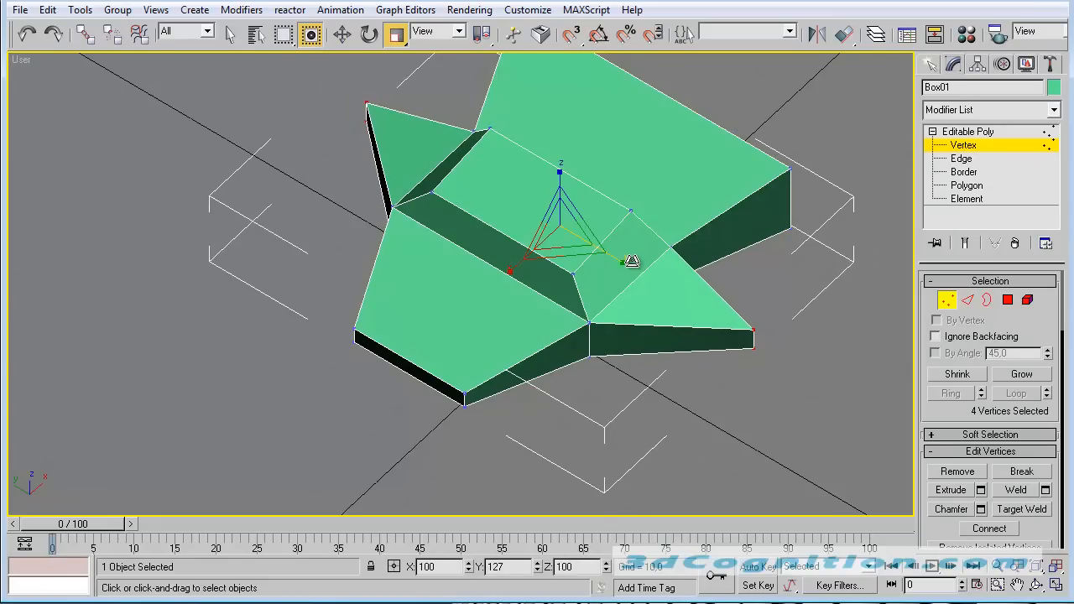
- Move the wings' four outer vertices about 13.57 units toward the rear along X, then exit Vertex level
left_click(343, 34)
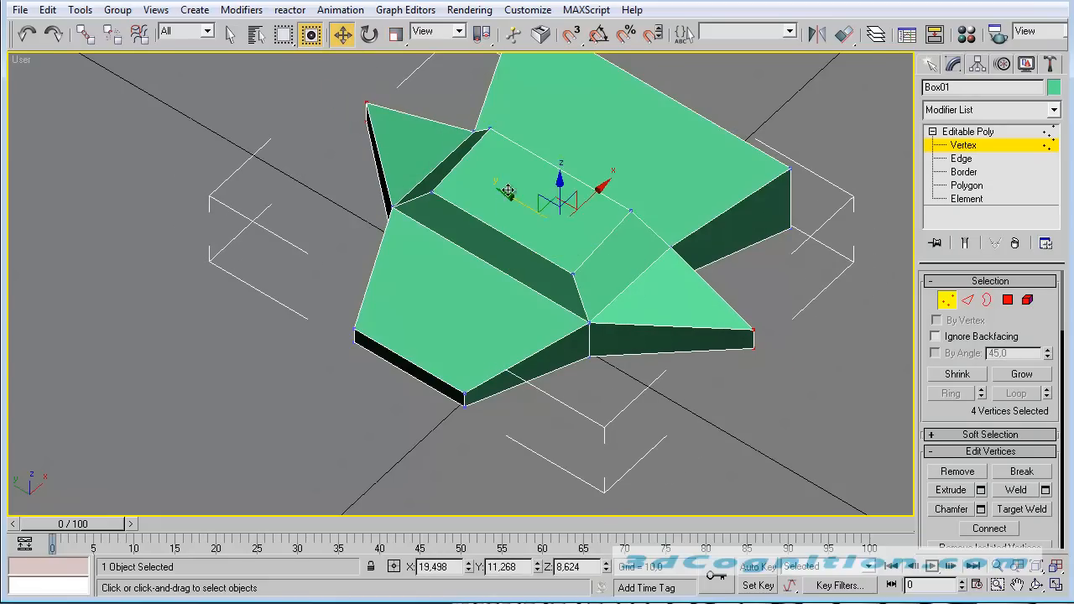
left_click_drag(591, 198, 629, 163)
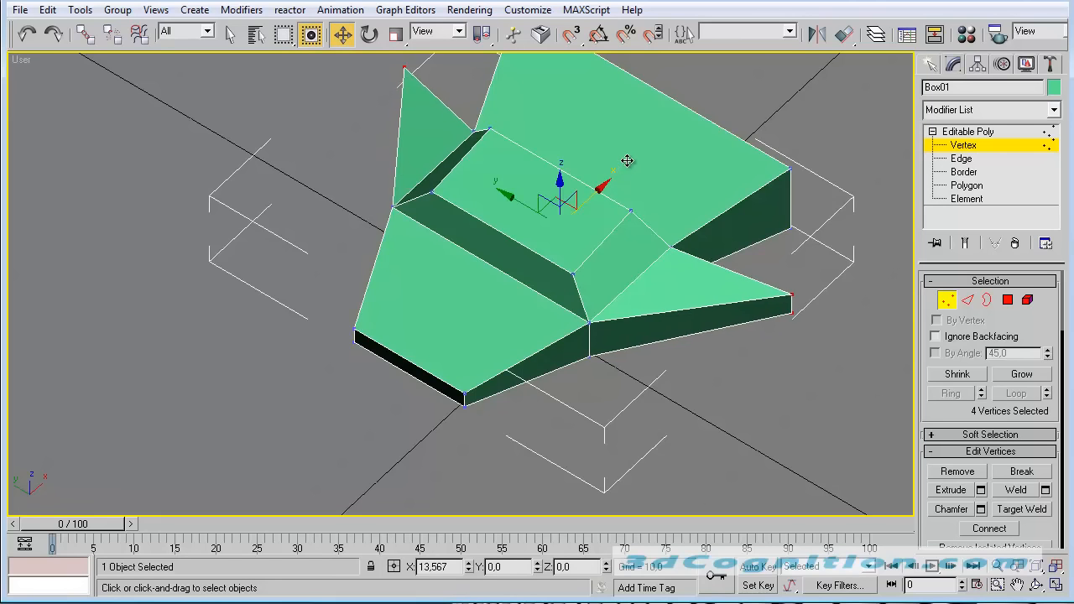
left_click(600, 373)
middle_click_drag(613, 429, 554, 352, "alt")
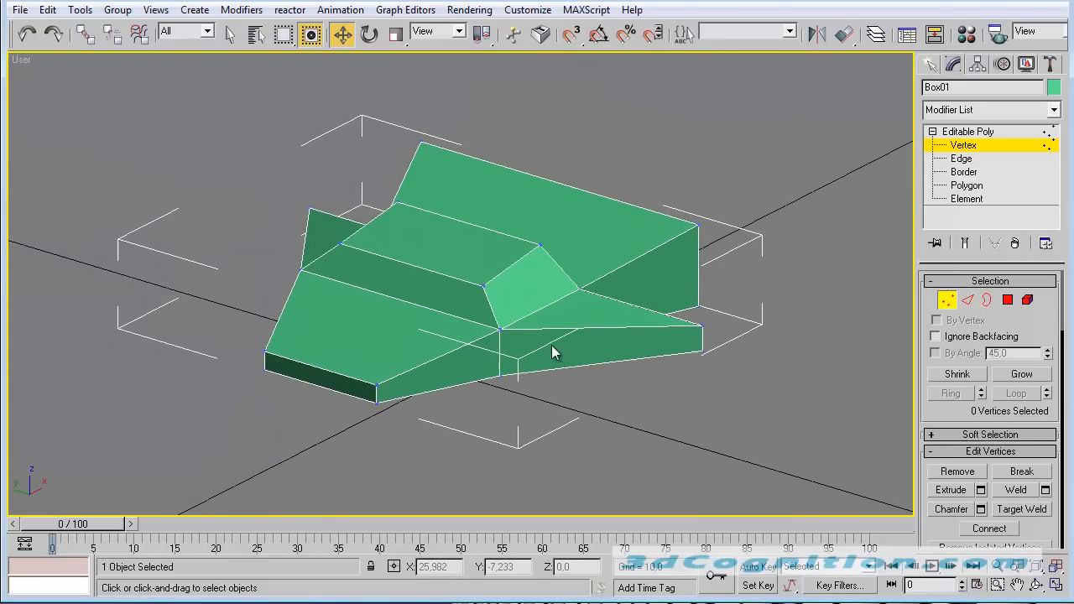
left_click(948, 304)
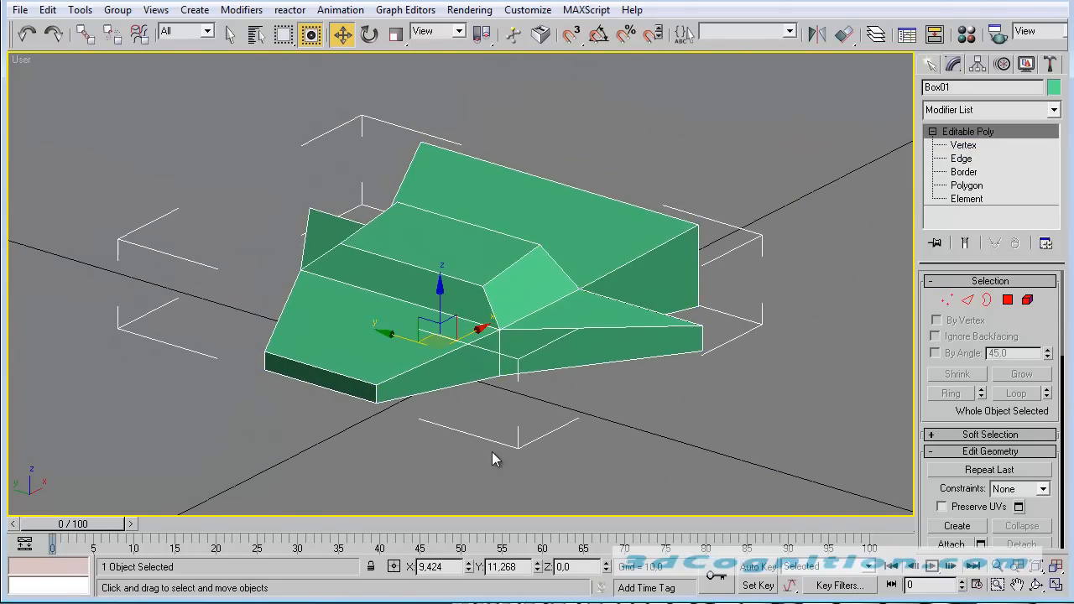
- Reselect the vehicle body, bring up the Material Editor and rename the first sample material to asdf
left_click(492, 452)
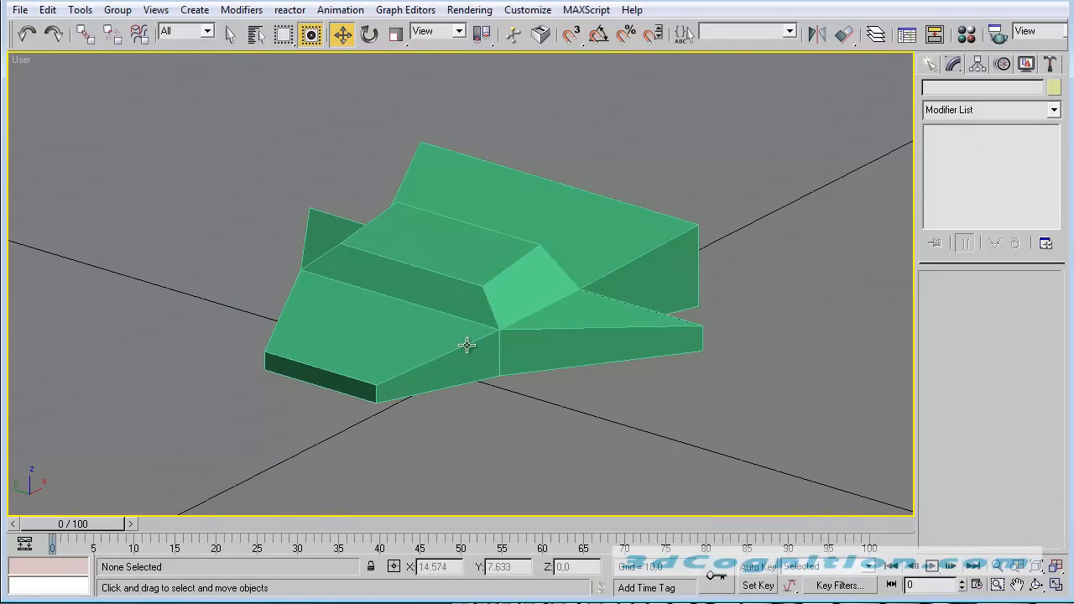
left_click(452, 277)
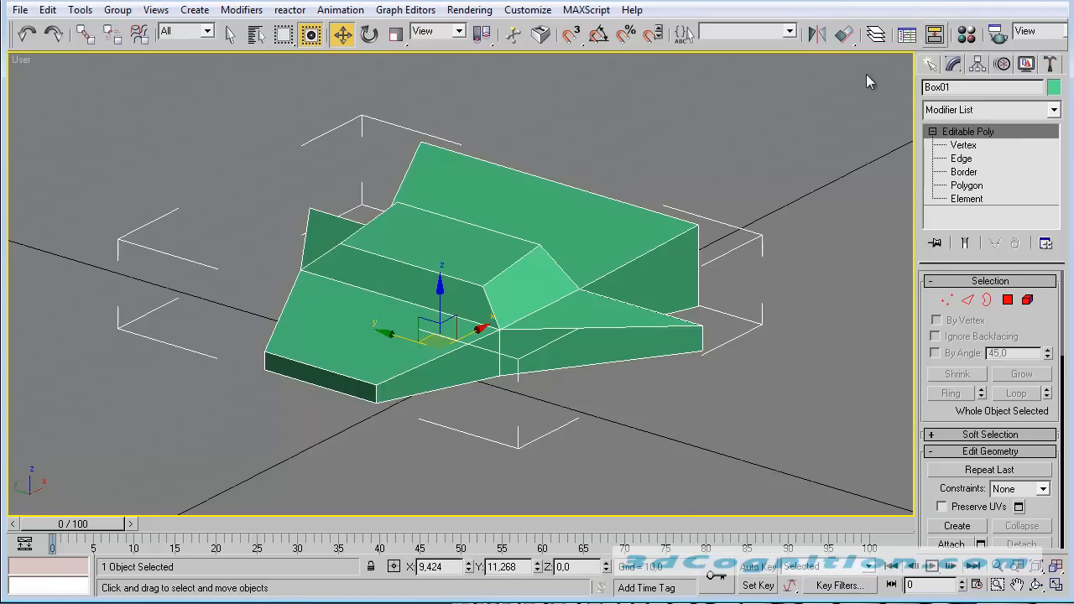
left_click(968, 36)
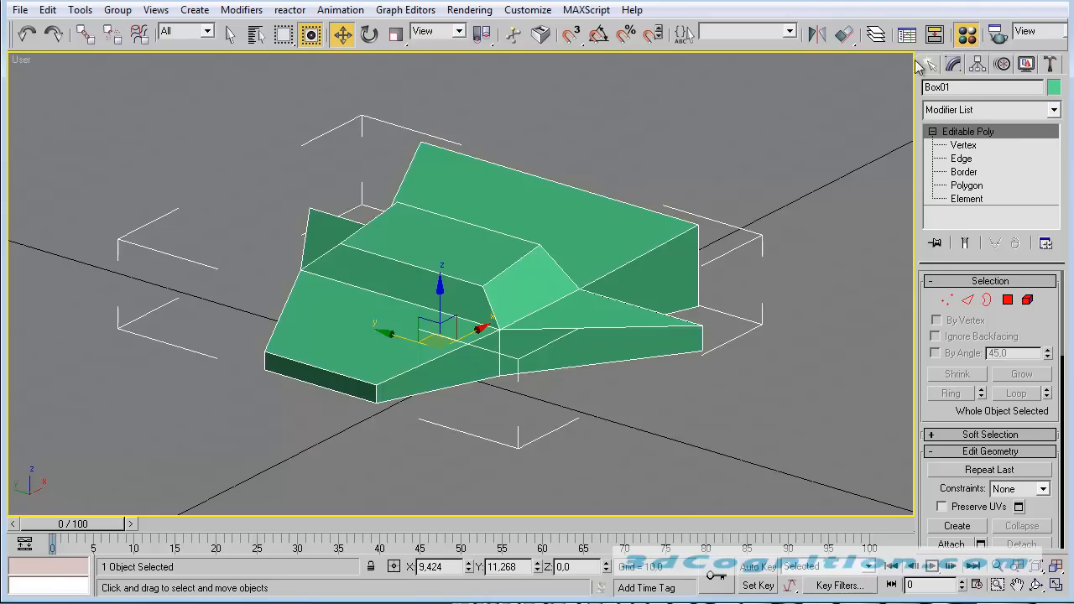
left_click_drag(2, 30, 178, 11)
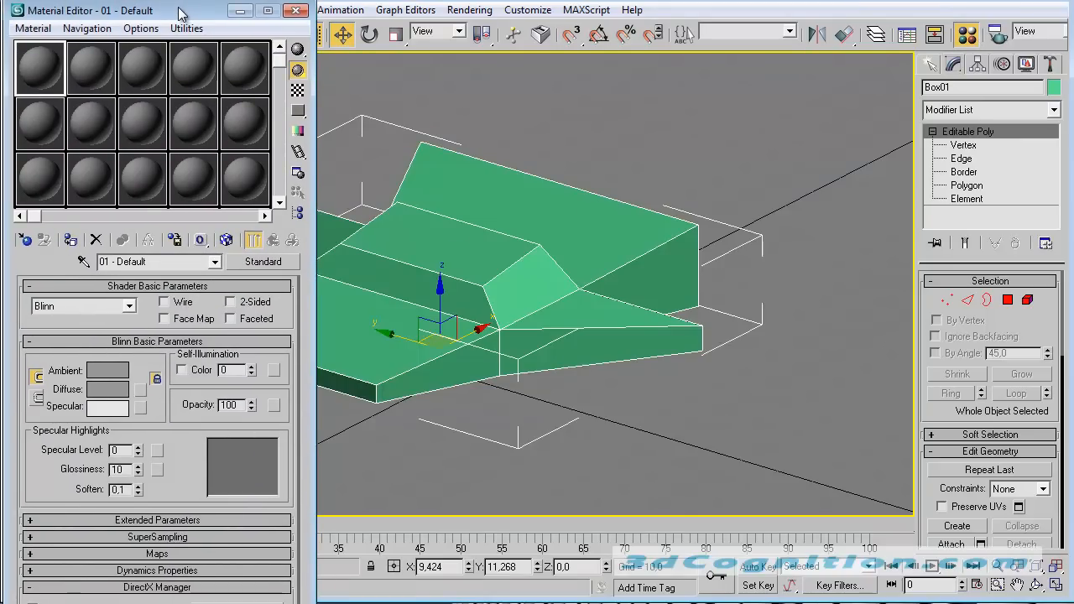
left_click(143, 262)
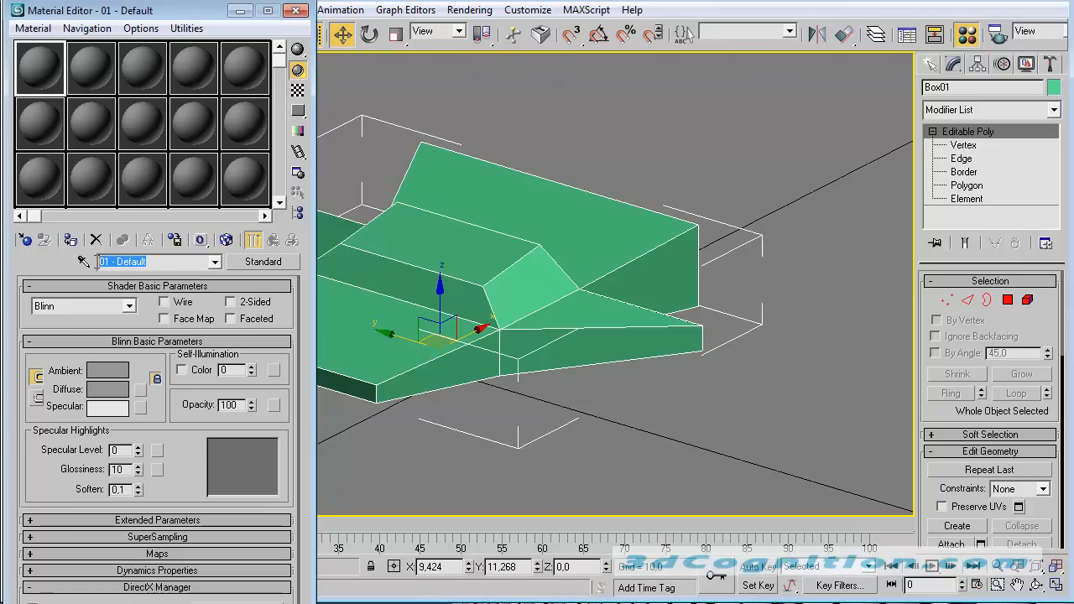
type("asdf")
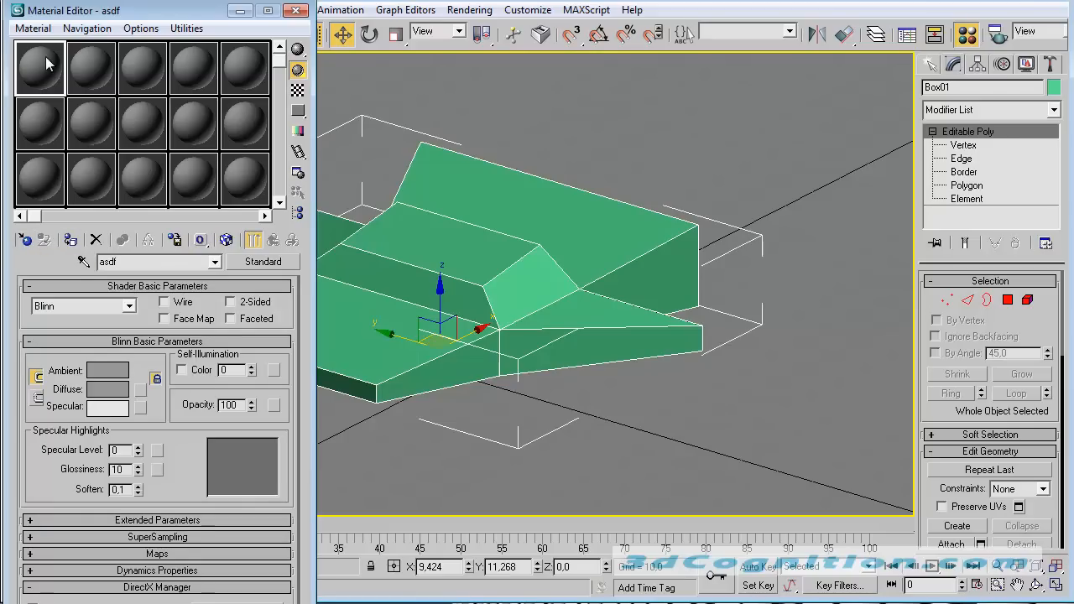
- Get a material for the first sample slot, browsing from the material library and starting to open a library file
left_click(26, 240)
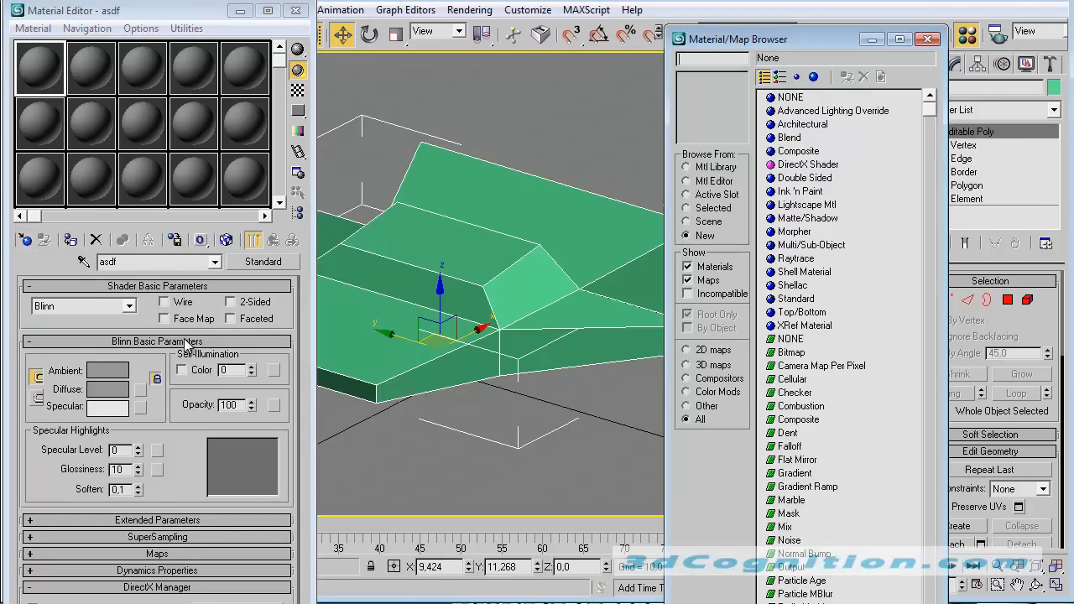
left_click(686, 168)
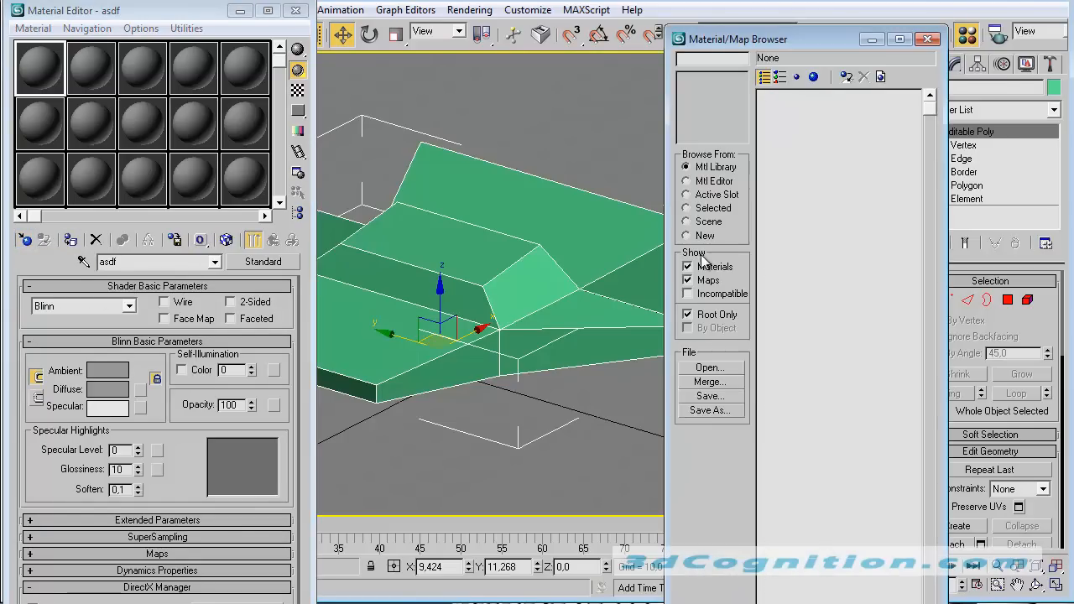
left_click(707, 369)
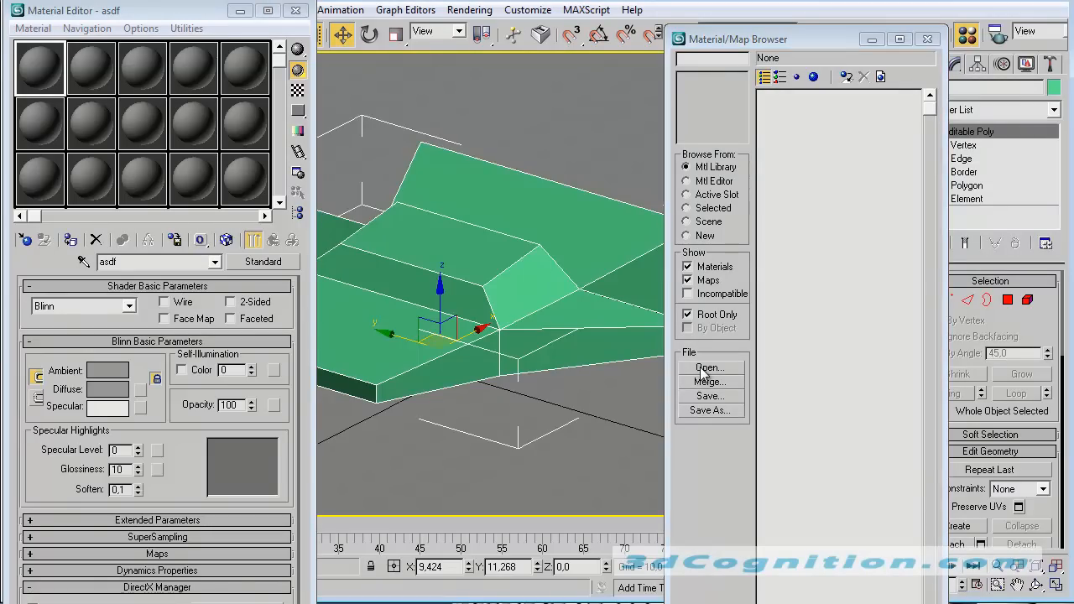
- Open the material library 3dsmax.mat from Program Files (x86)\Autodesk\3ds Max 9\materiallibraries on drive C
left_click(899, 88)
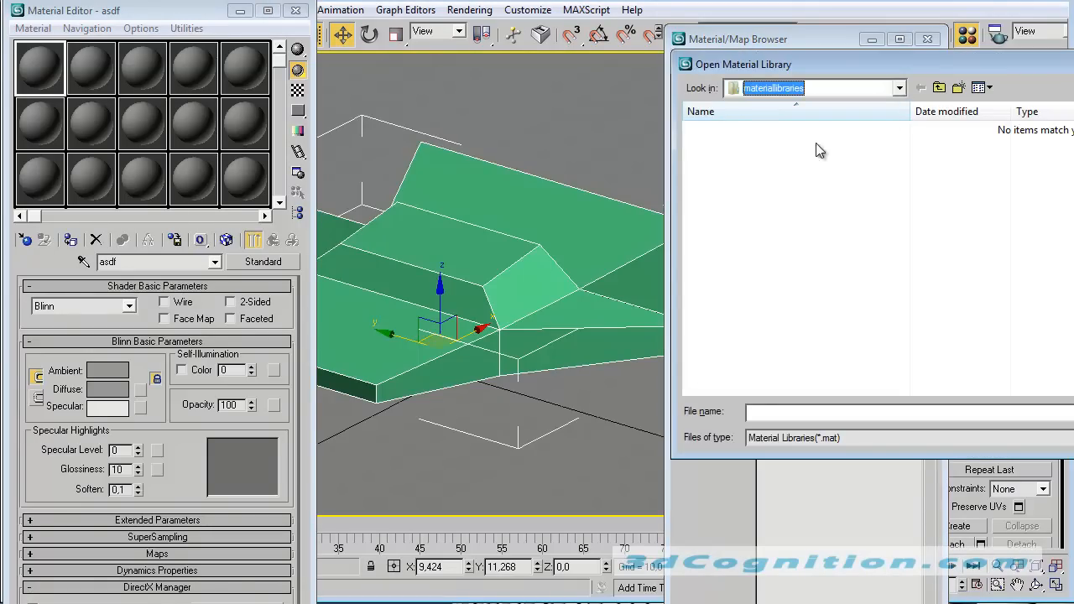
left_click(759, 235)
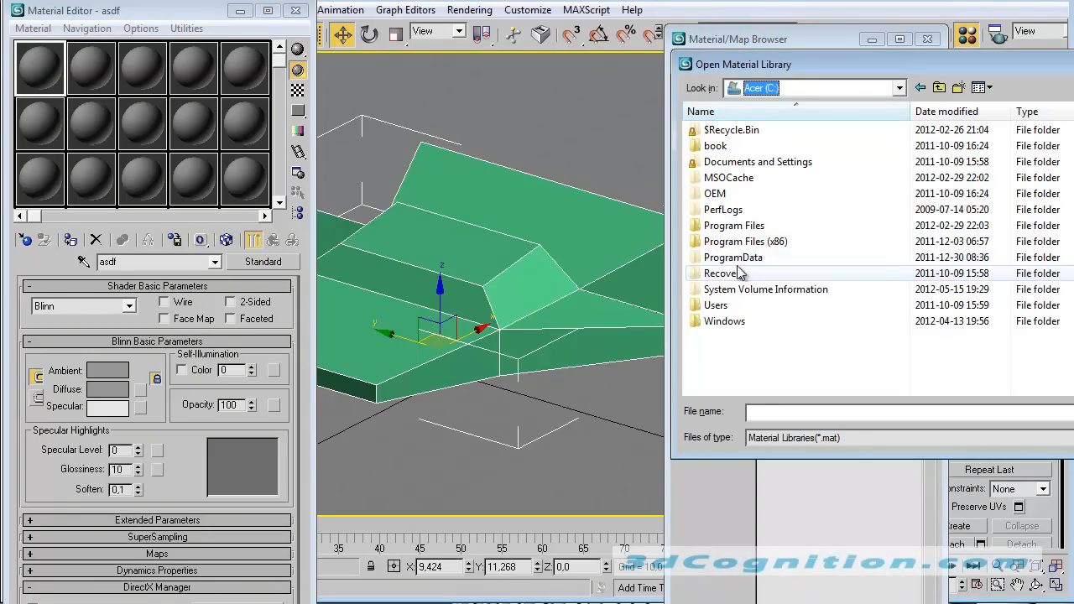
double_click(749, 227)
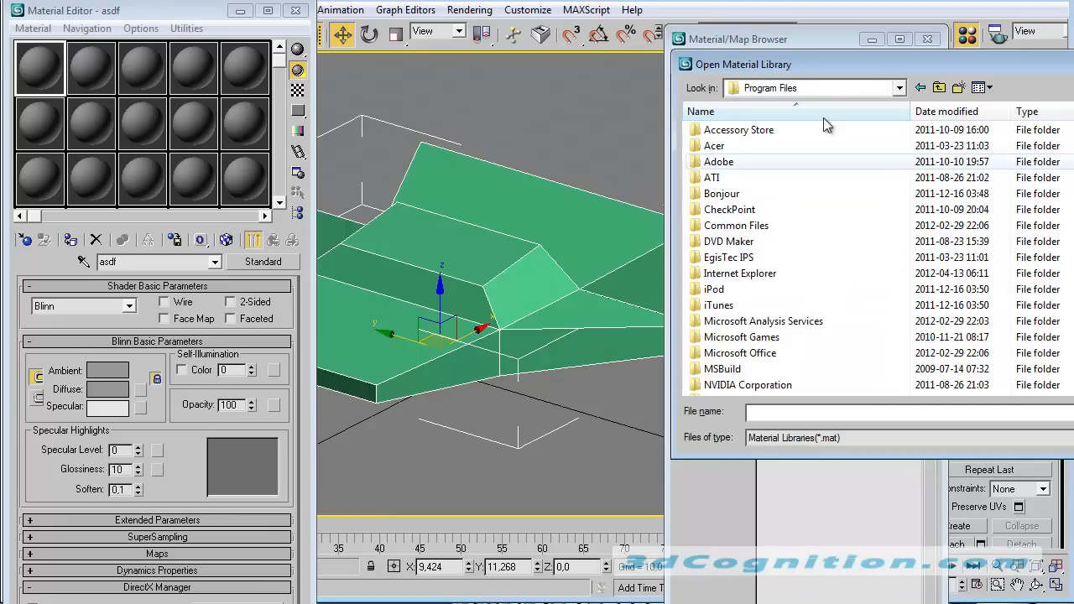
left_click(938, 87)
double_click(745, 242)
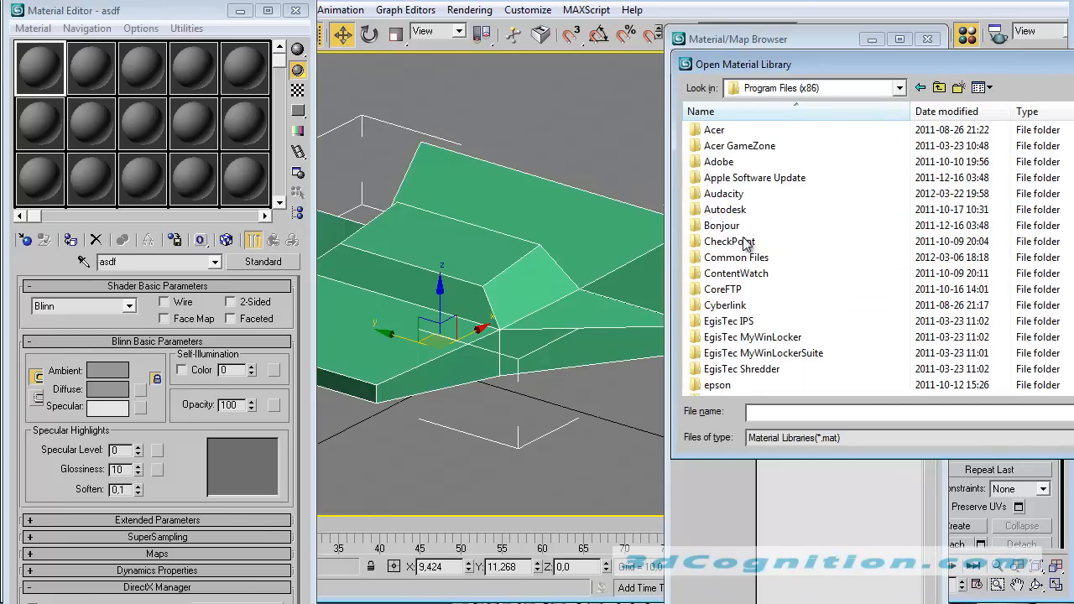
double_click(732, 211)
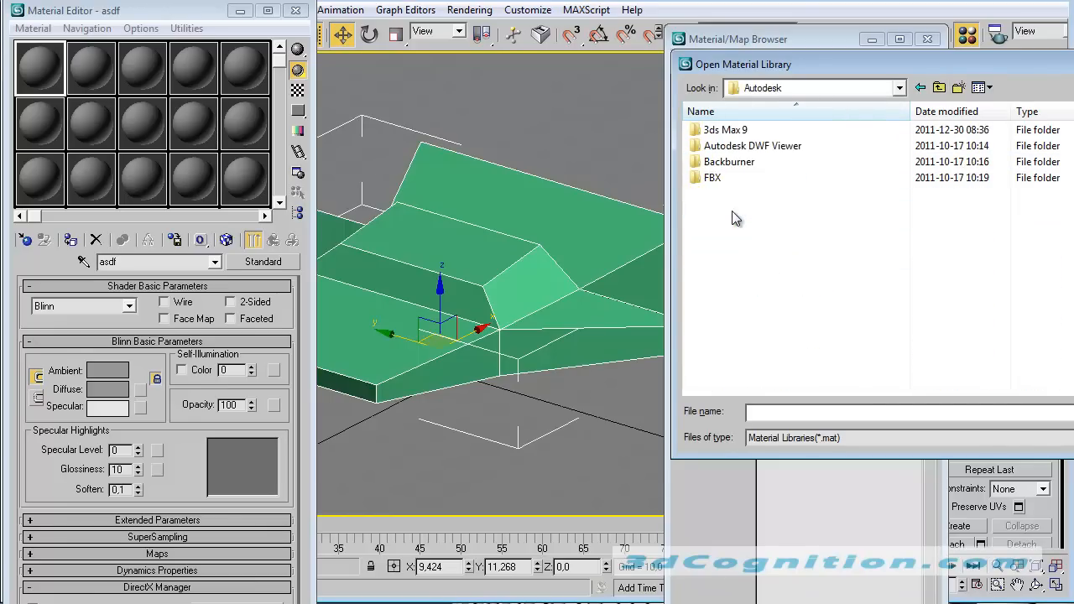
double_click(744, 132)
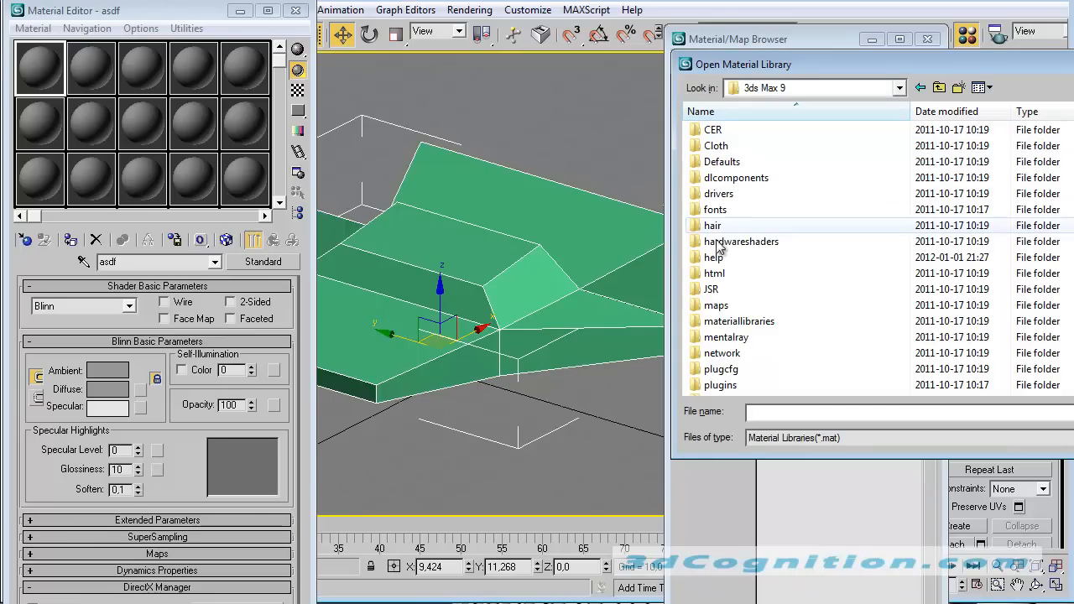
double_click(729, 322)
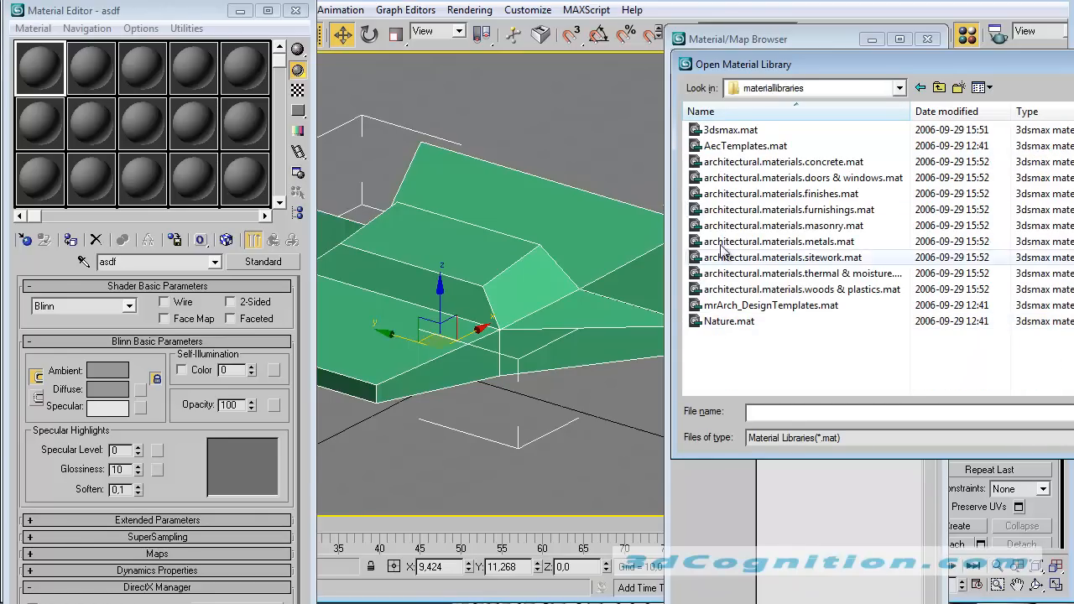
left_click(747, 132)
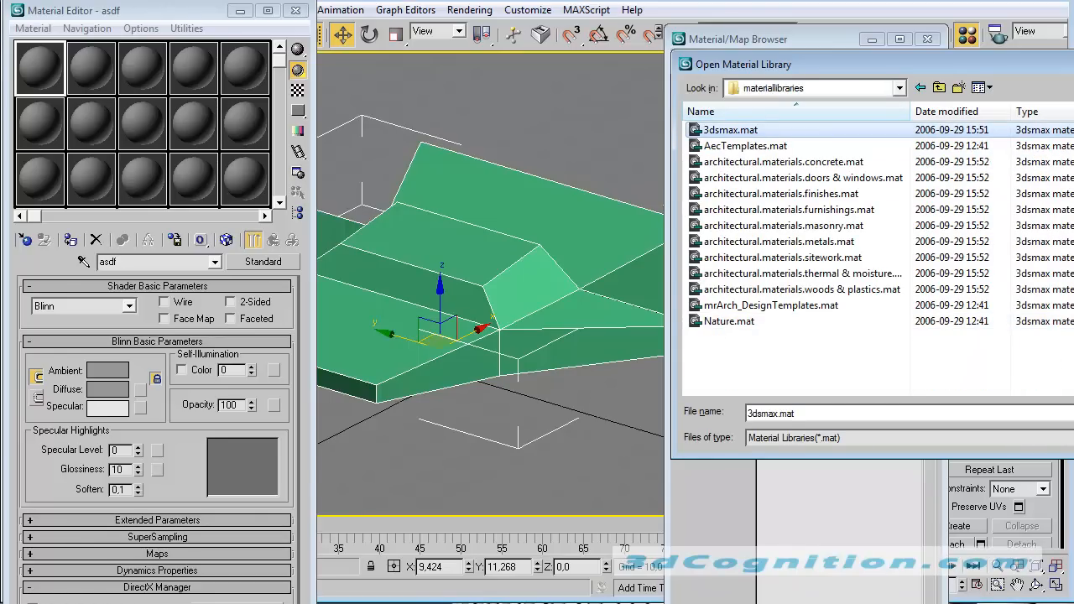
double_click(746, 131)
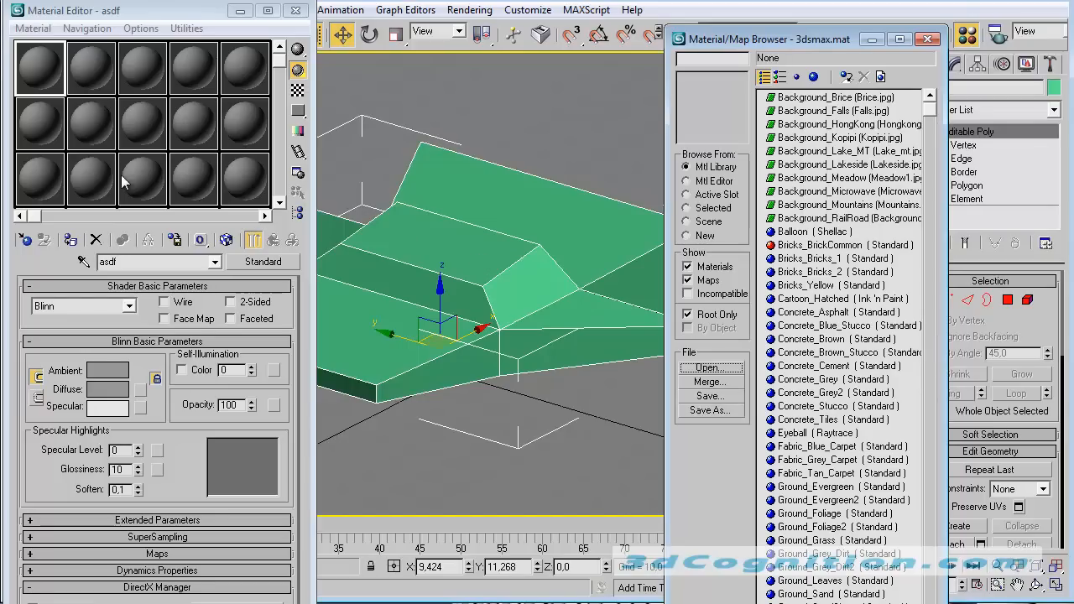
- Show the library as large thumbnails and load the Metal_Plate material into the first sample slot
left_click(813, 78)
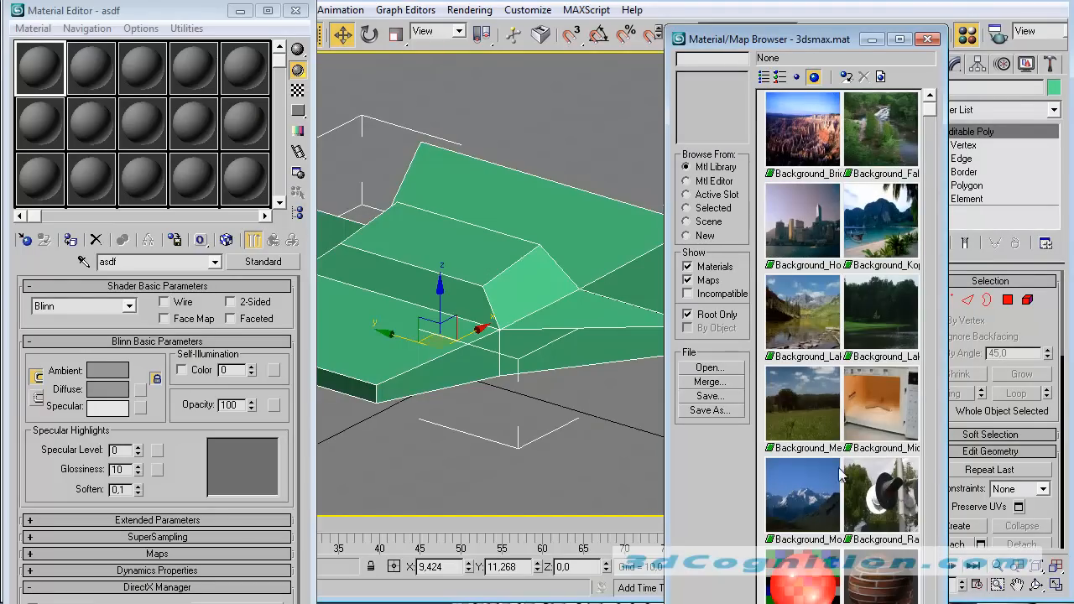
left_click_drag(930, 117, 933, 365)
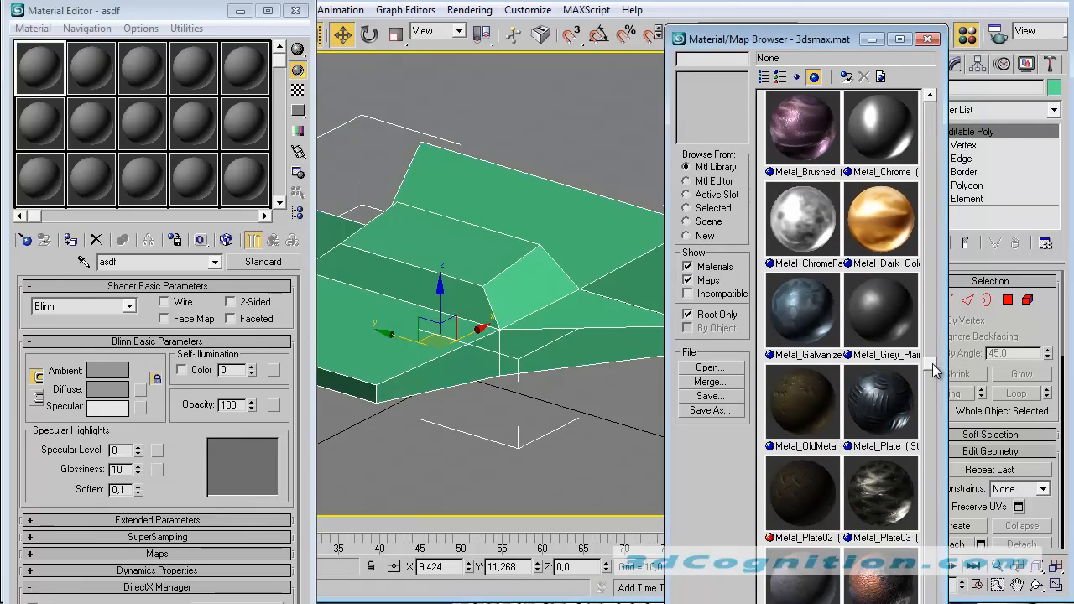
double_click(875, 394)
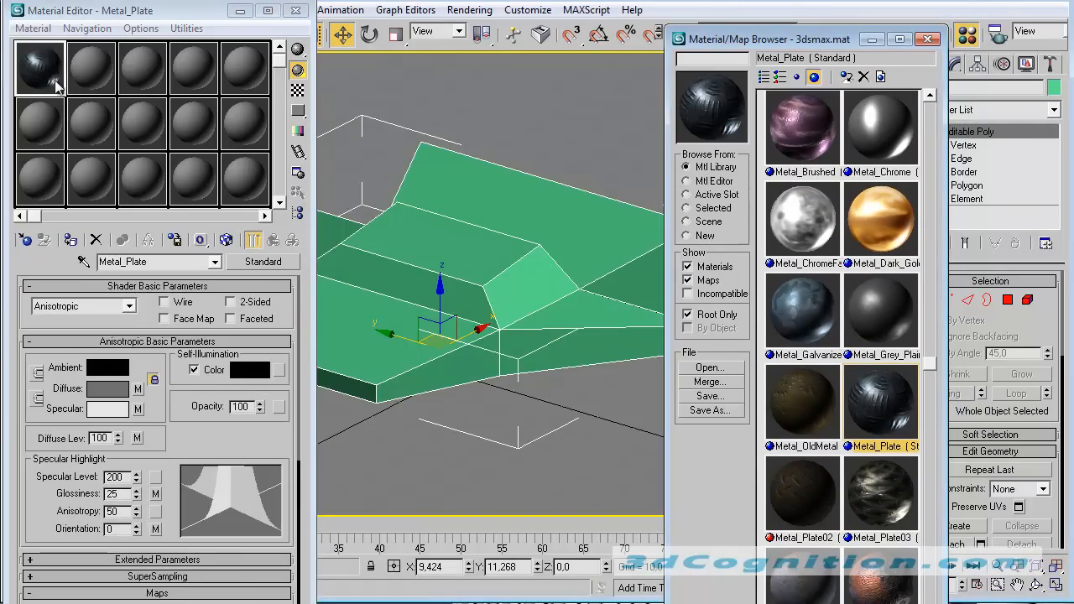
- Enlarge the material samples to a 3 X 2 layout and apply Metal_Plate to the vehicle body
left_click(92, 80)
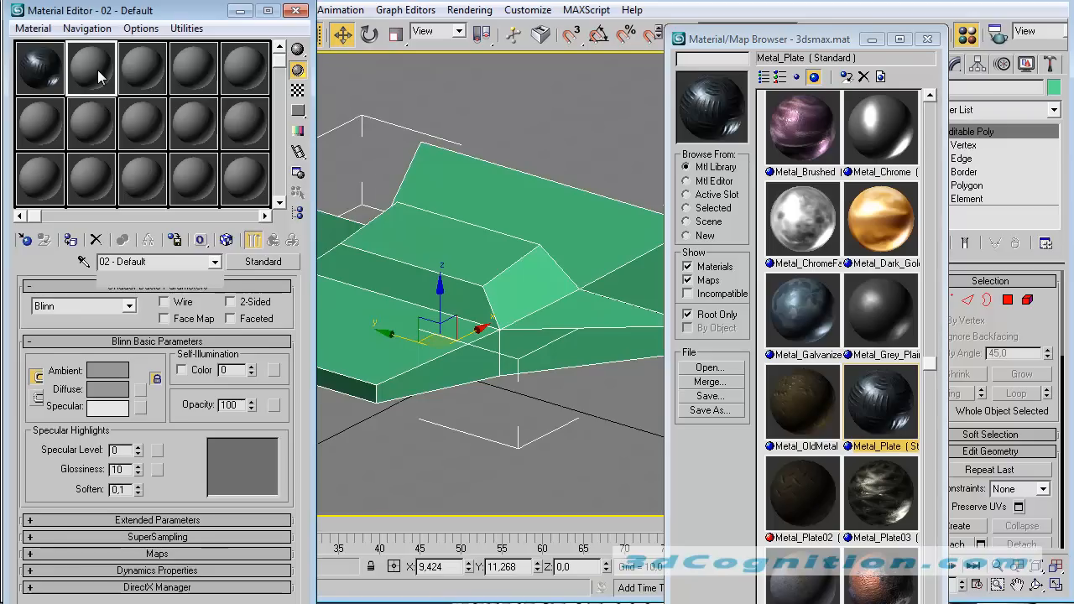
right_click(101, 76)
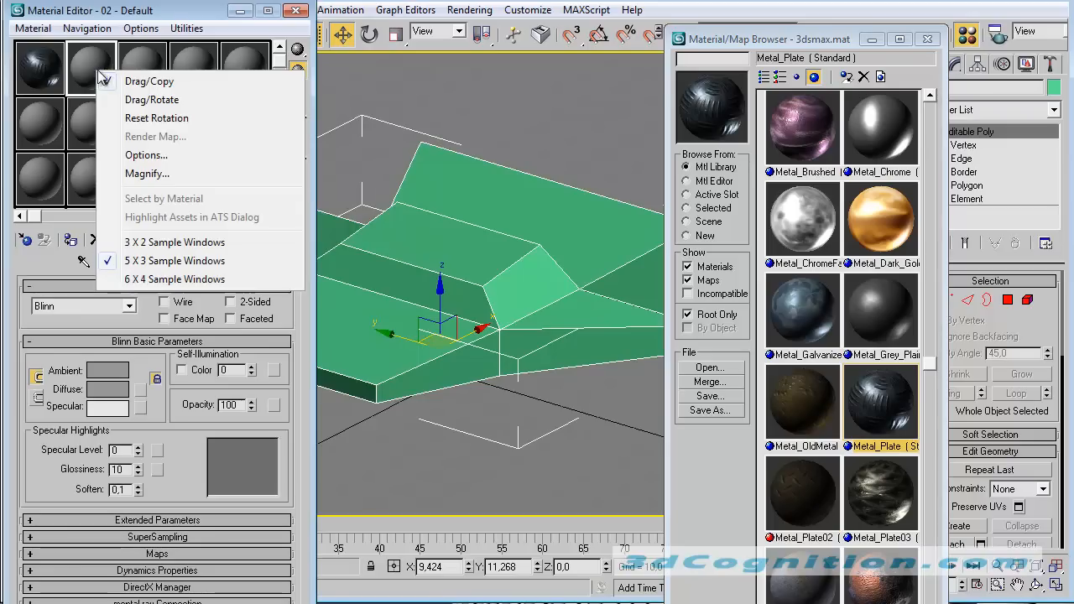
left_click(180, 244)
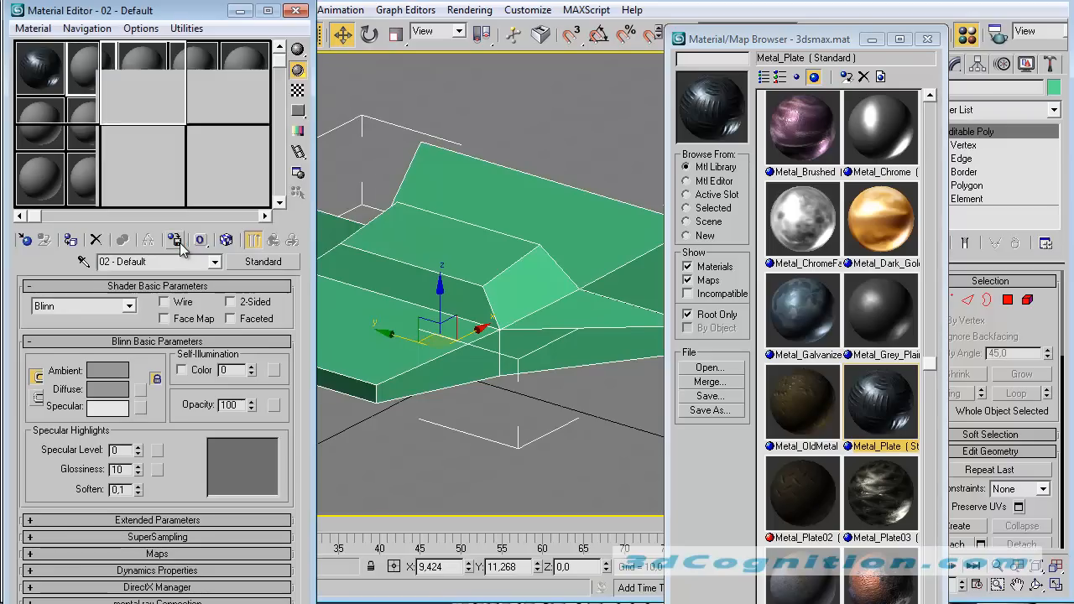
left_click(927, 41)
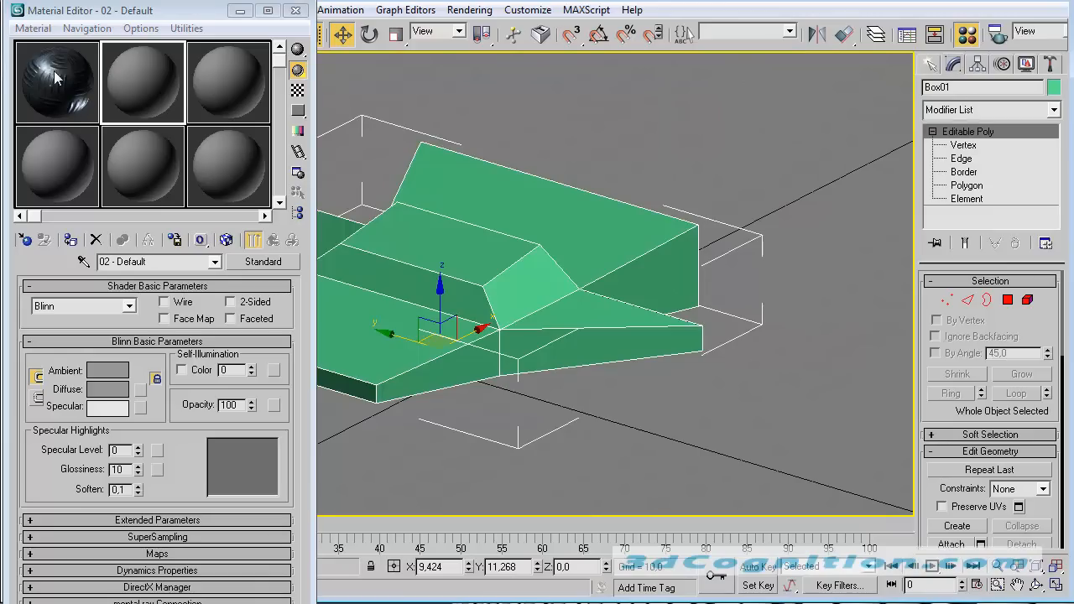
left_click_drag(56, 78, 529, 252)
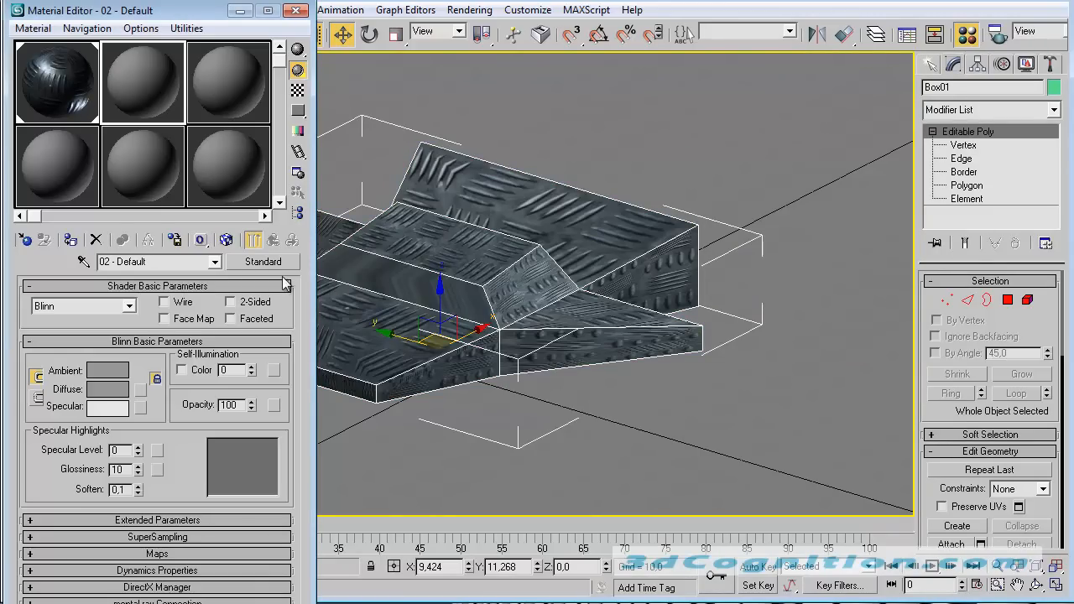
- Assign the 02 - Default material to the body, replace it with Metal_Plate again and close the Material Editor
left_click(71, 241)
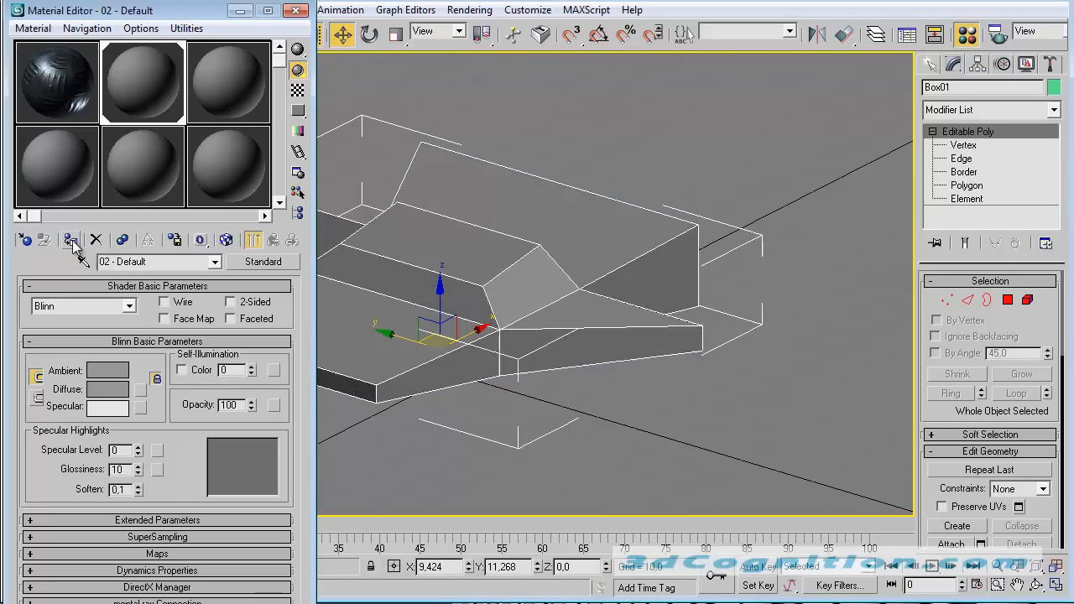
left_click(227, 242)
left_click(62, 77)
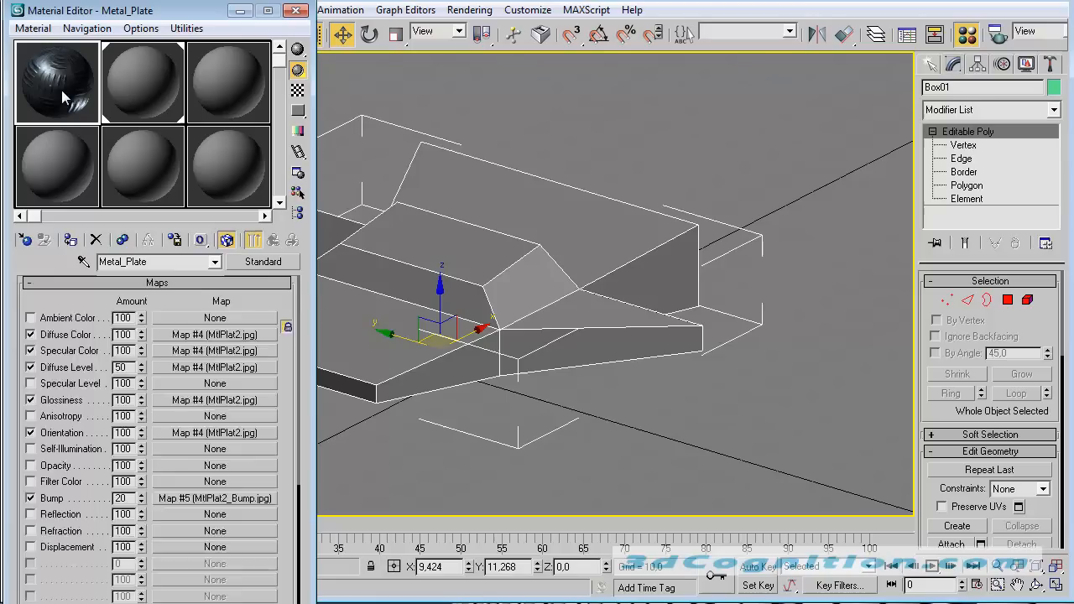
left_click_drag(378, 238, 388, 240)
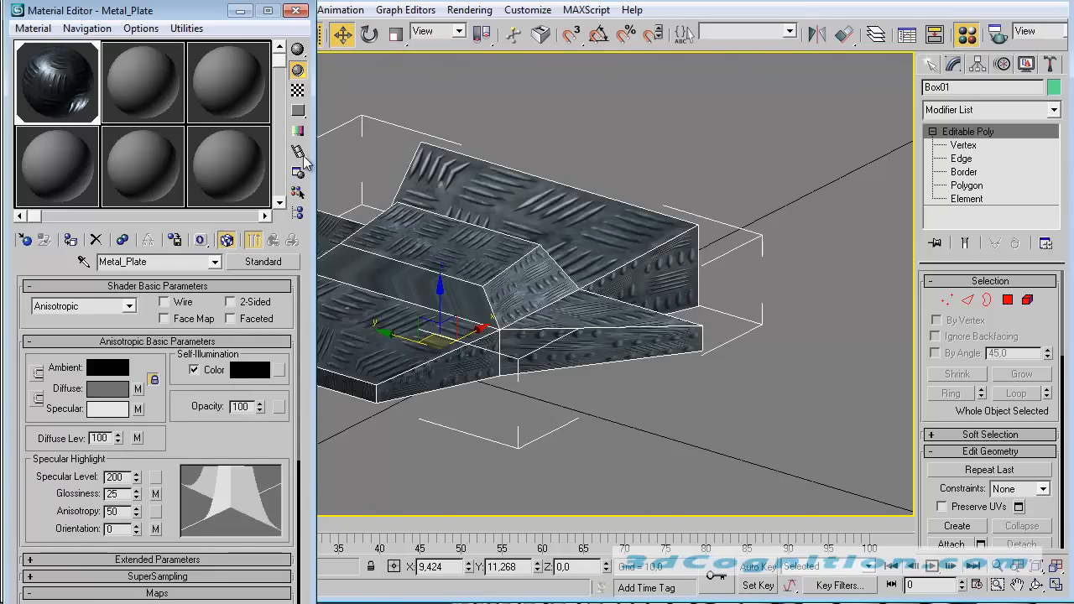
left_click(295, 10)
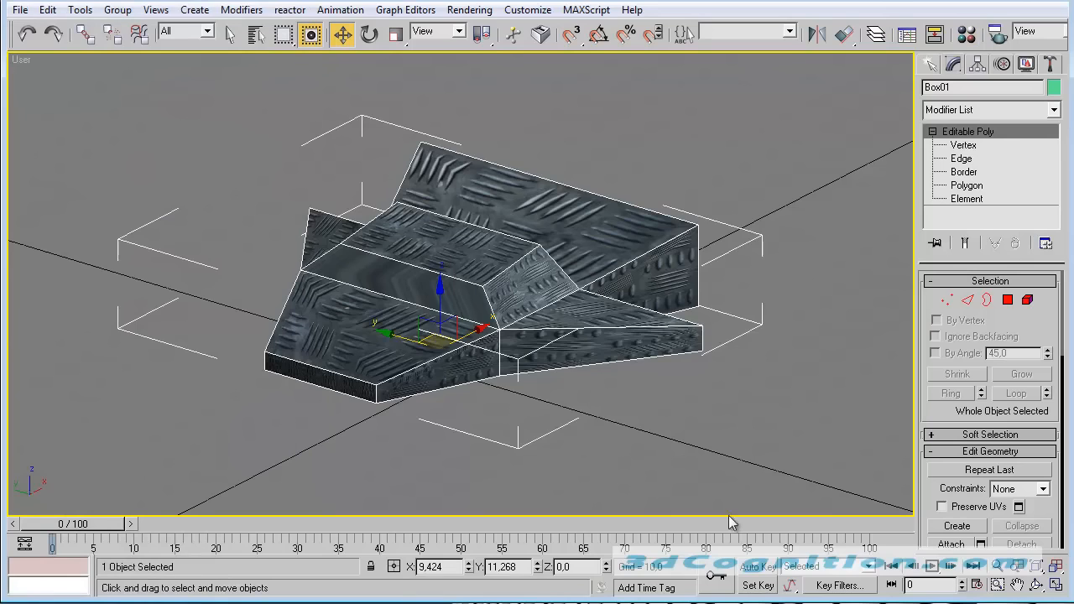
- Add a UVW Map modifier with Planar mapping to the vehicle body and check the texture on its sides
left_click(1036, 585)
mouse_move(529, 336)
left_mouse_down()
mouse_move(604, 364)
mouse_move(681, 307)
mouse_move(695, 335)
mouse_move(431, 301)
mouse_move(509, 343)
mouse_move(538, 345)
left_mouse_up()
right_click(403, 274)
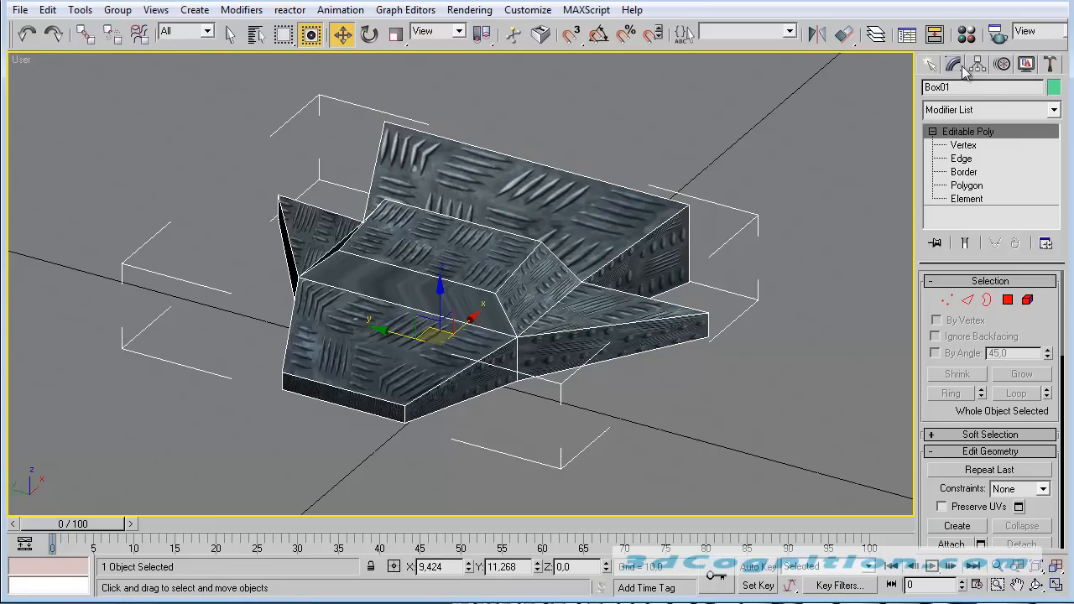
left_click(1054, 110)
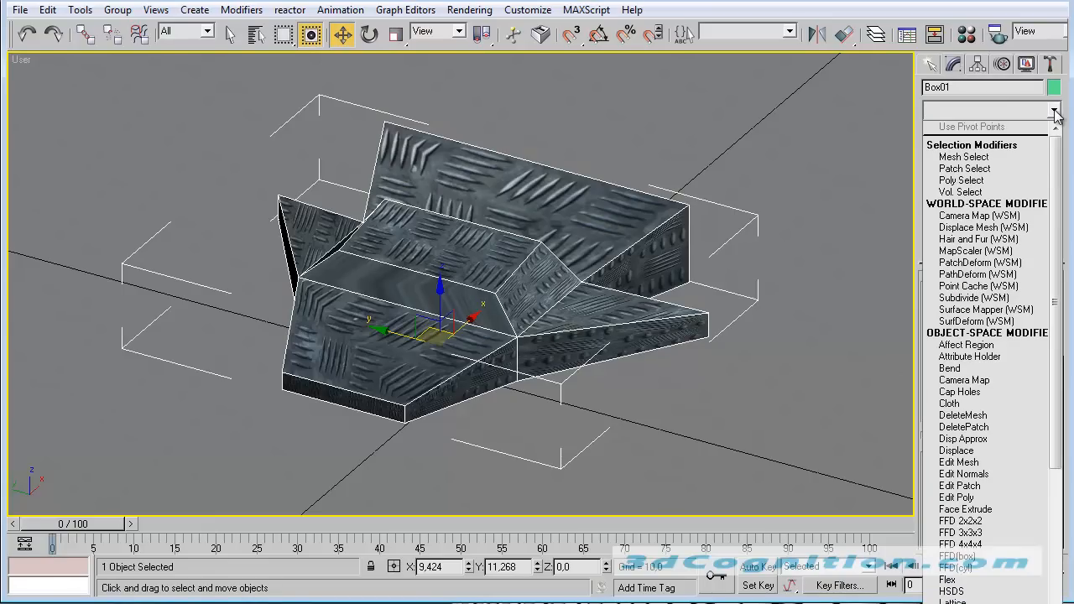
left_click_drag(1056, 165, 1055, 478)
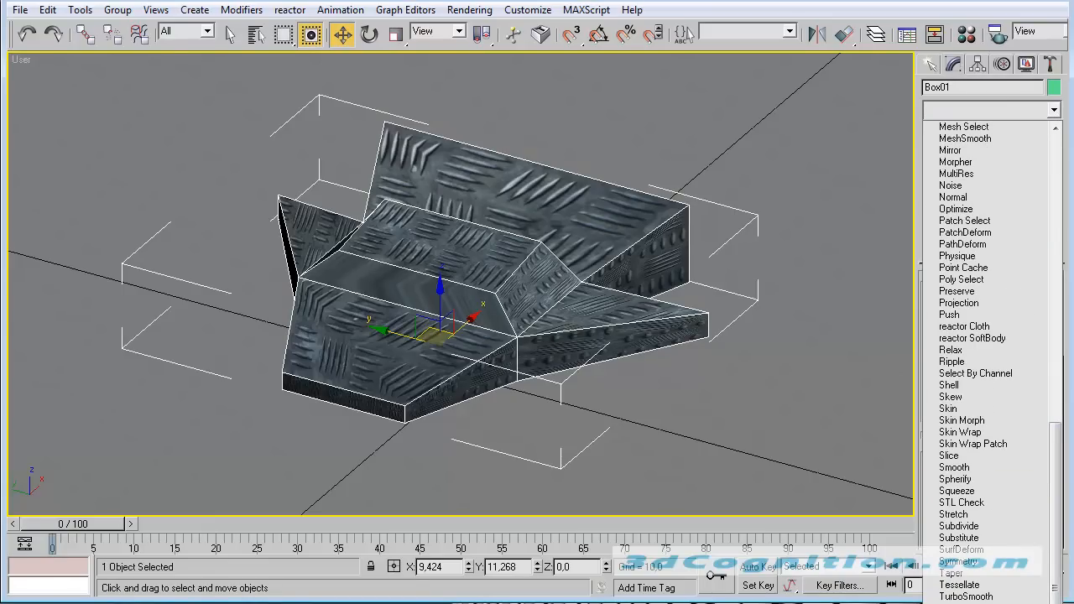
left_click(958, 602)
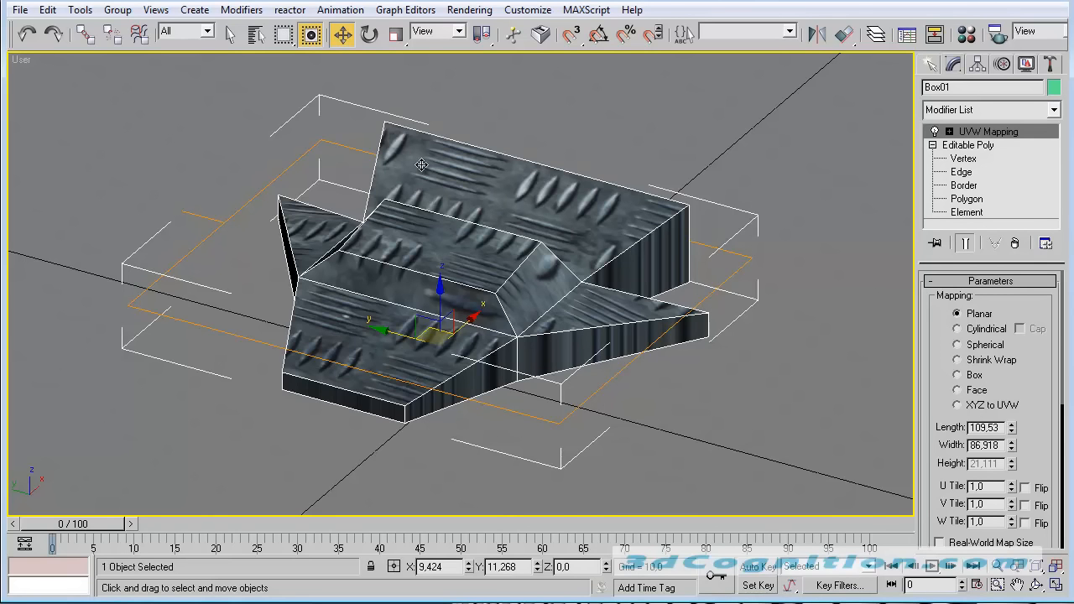
left_click(1037, 585)
mouse_move(541, 297)
left_mouse_down()
mouse_move(548, 342)
mouse_move(579, 268)
mouse_move(624, 250)
mouse_move(712, 288)
mouse_move(526, 290)
left_mouse_up()
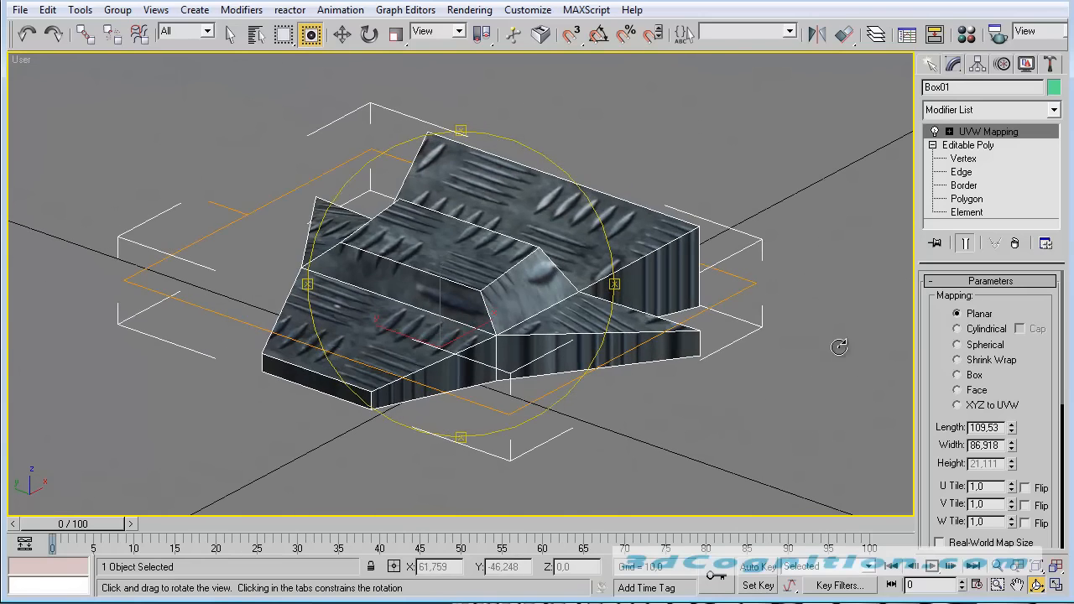
- Switch the vehicle's UVW mapping to Box and check how the texture falls on its sides
key("w")
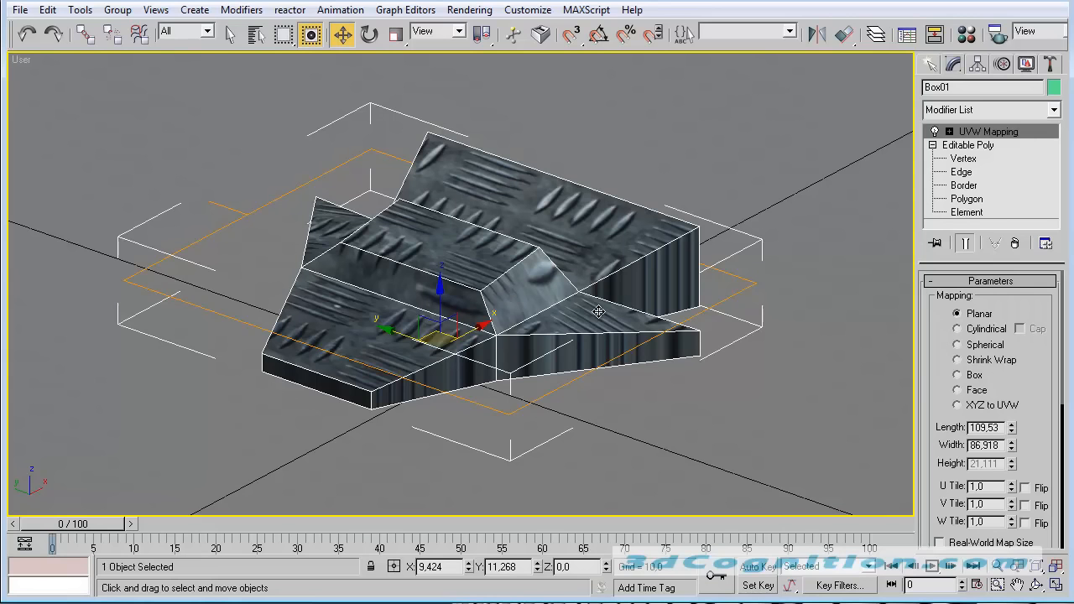
left_click(957, 375)
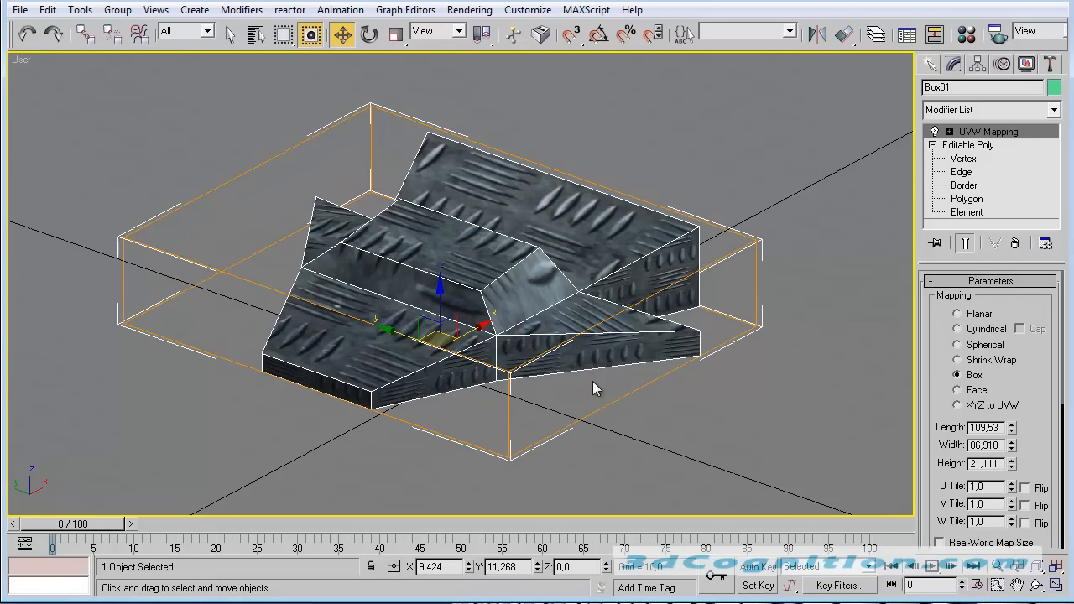
left_click(1036, 585)
left_click_drag(680, 395, 469, 300)
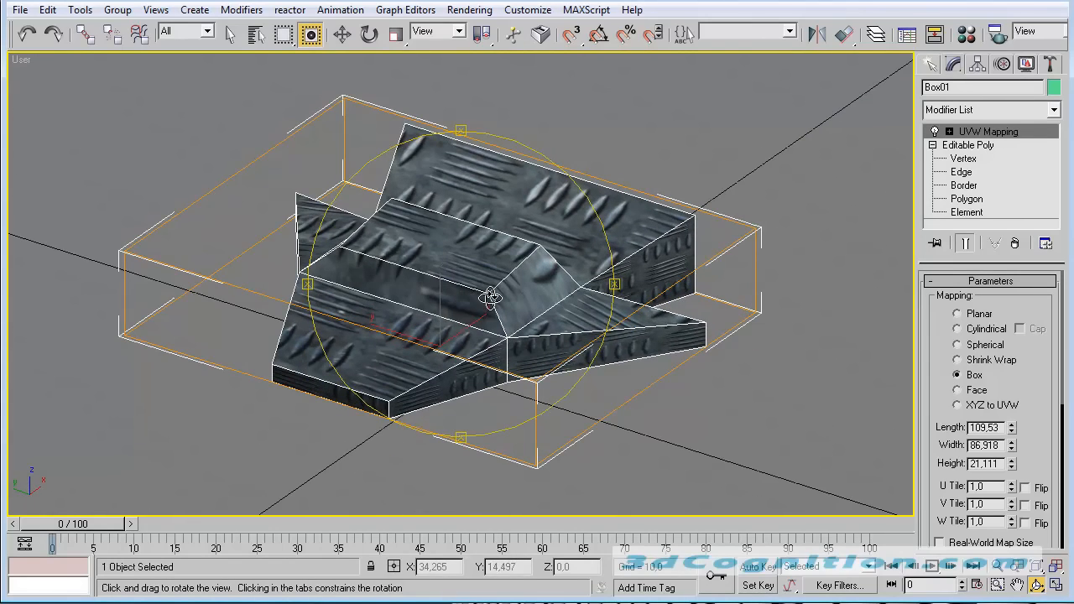
- Clone the textured vehicle along the X axis, placing the copy at about X 138.5, clear of the original
middle_click_drag(488, 284, 331, 327)
scroll(445, 337, "down", 2)
left_click(342, 34)
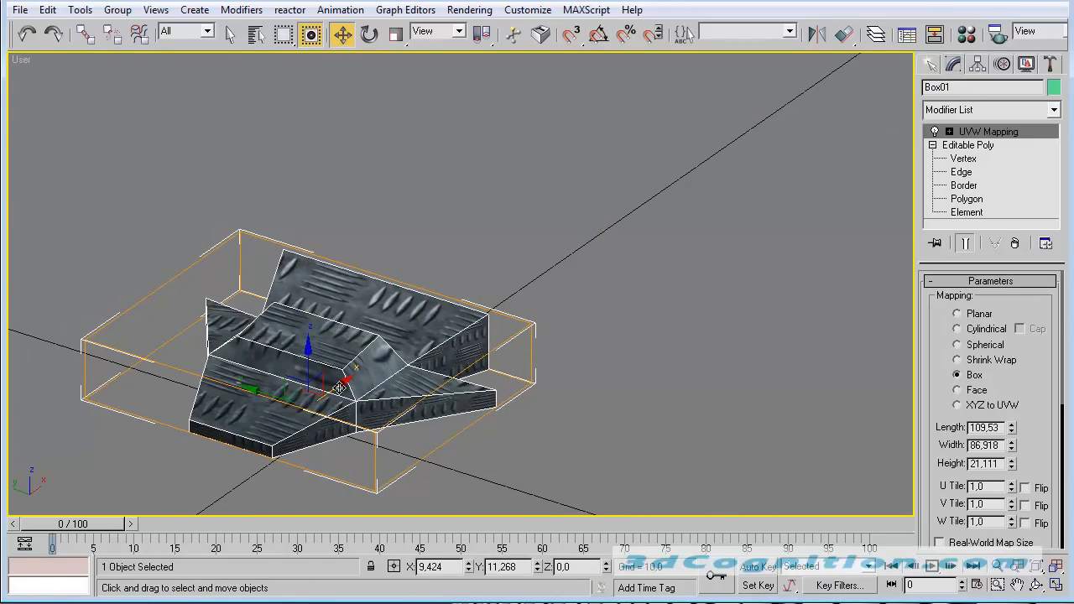
mouse_move(339, 387)
left_mouse_down("shift")
mouse_move(549, 369)
mouse_move(537, 391)
left_mouse_up("shift")
left_click(538, 373)
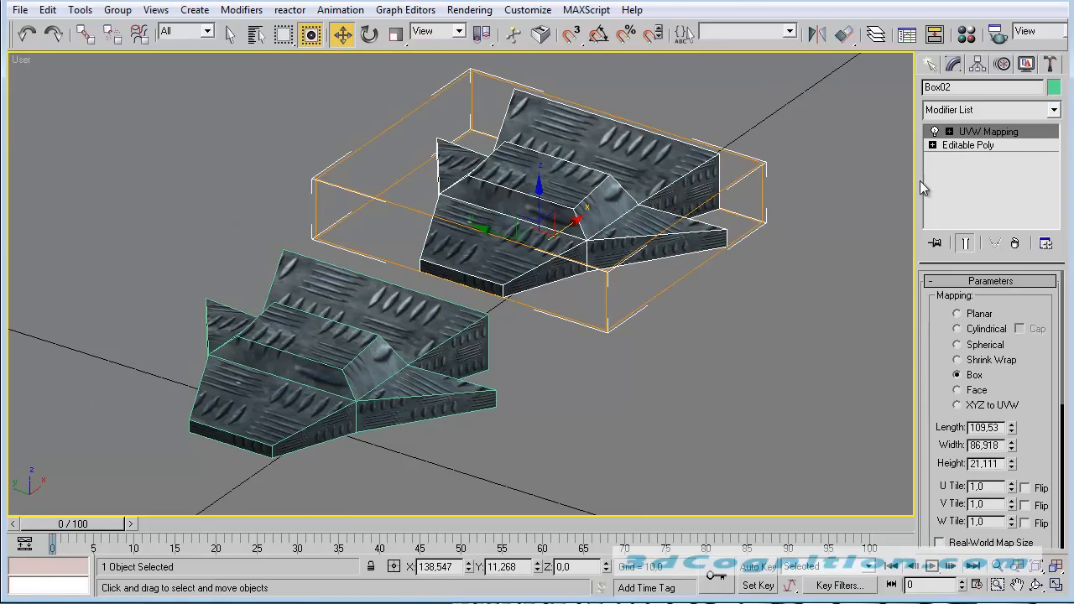
- Remove the UVW Mapping modifier from the cloned vehicle and add an Unwrap UVW modifier instead
left_click(1015, 243)
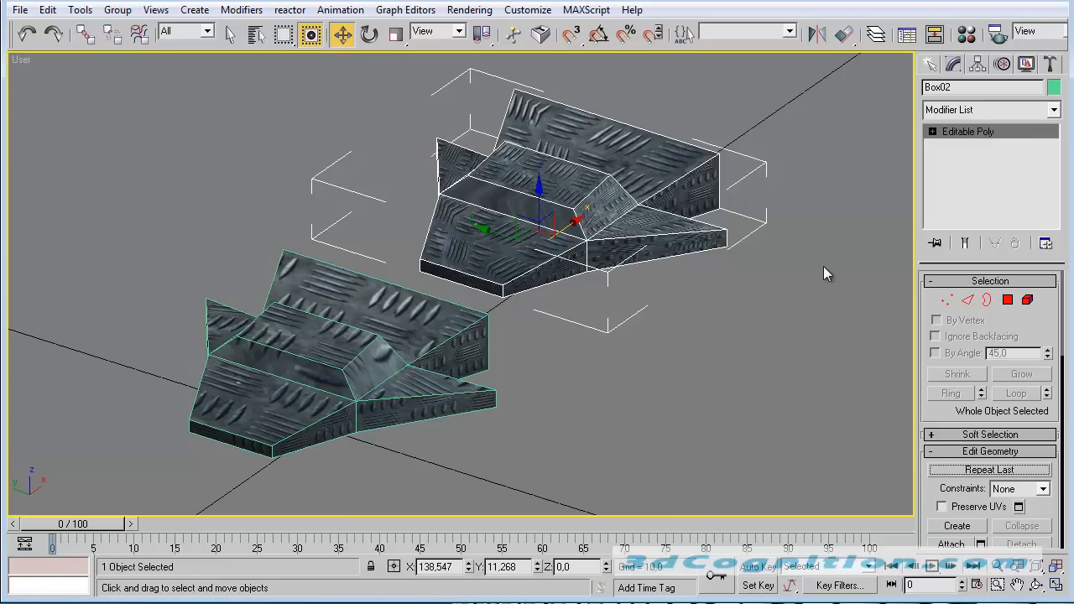
left_click(1055, 110)
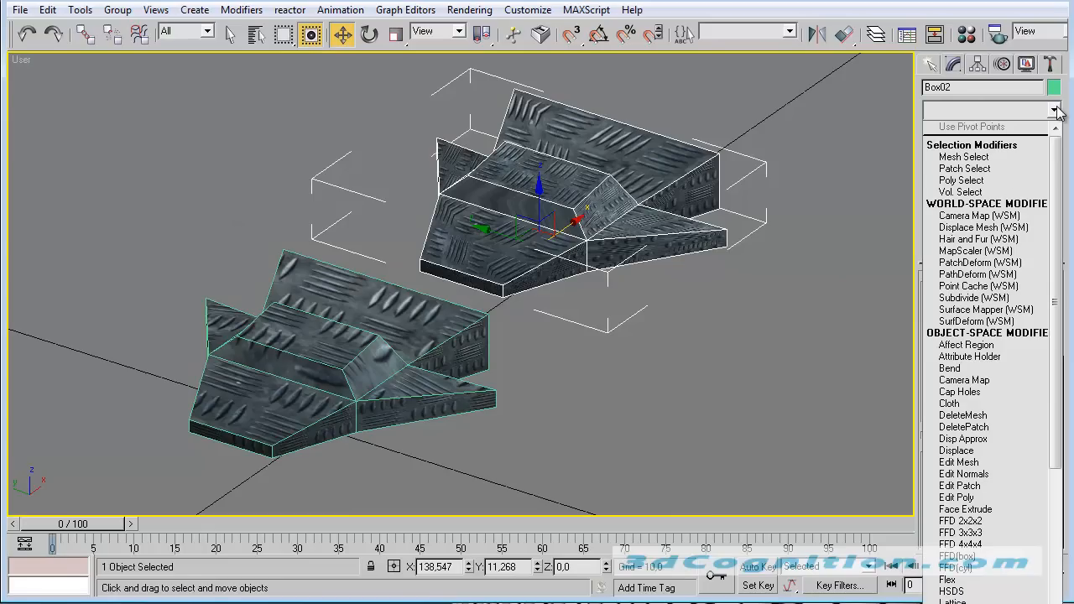
left_click_drag(1058, 419, 1045, 570)
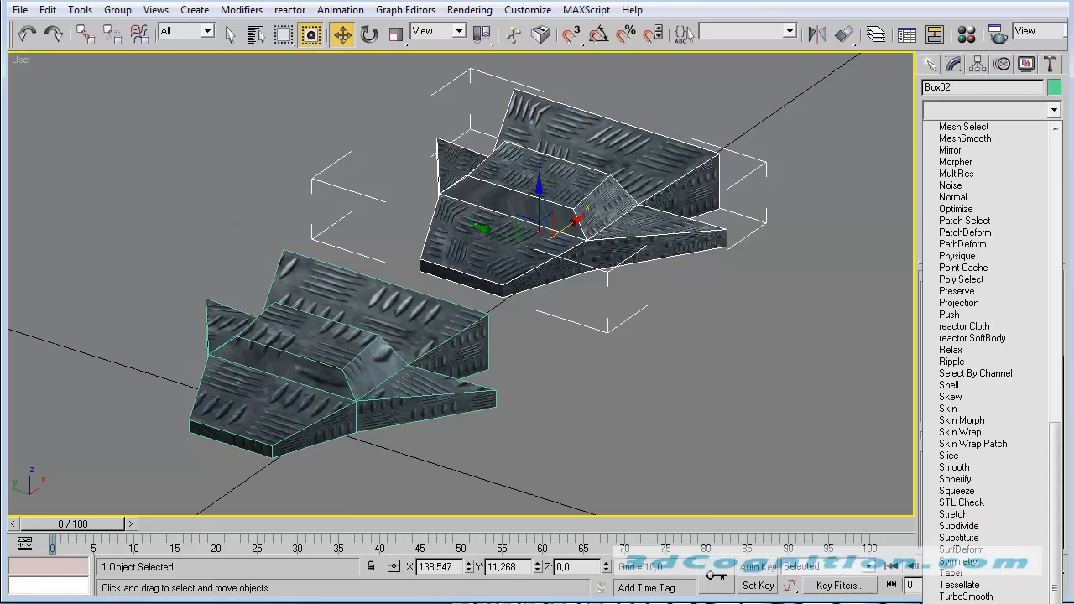
left_click(931, 589)
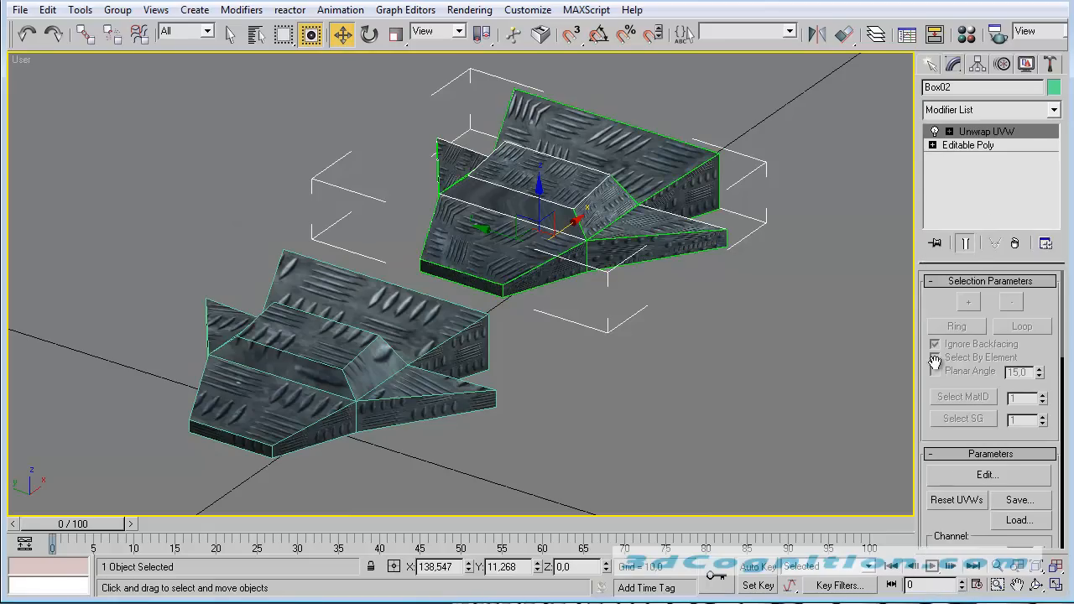
- Open the UV editor for the cloned vehicle and reposition its window so the whole layout is visible
left_click(982, 475)
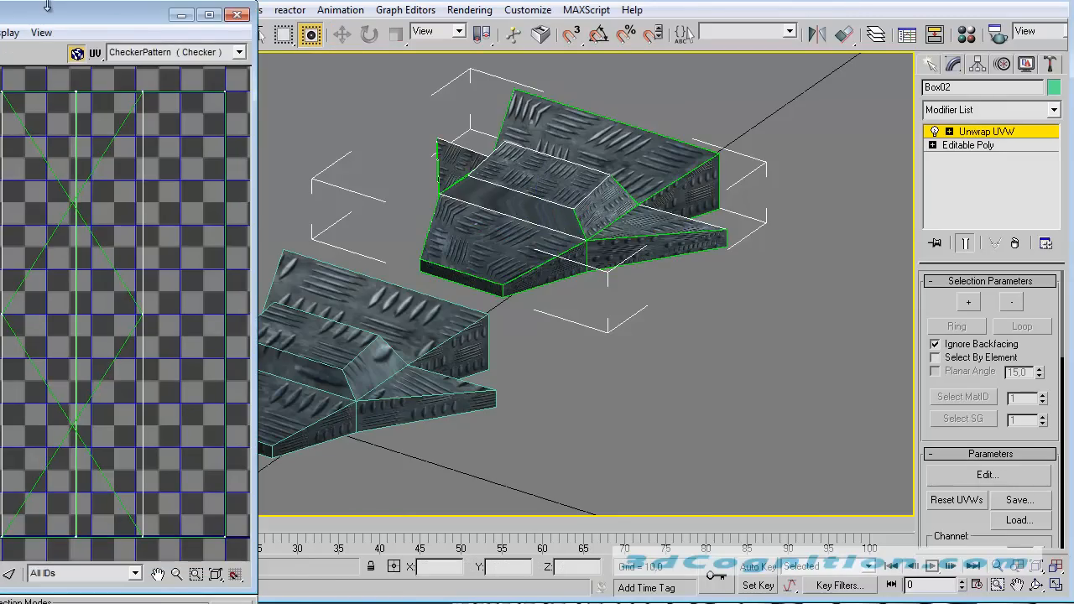
left_click_drag(48, 6, 322, 19)
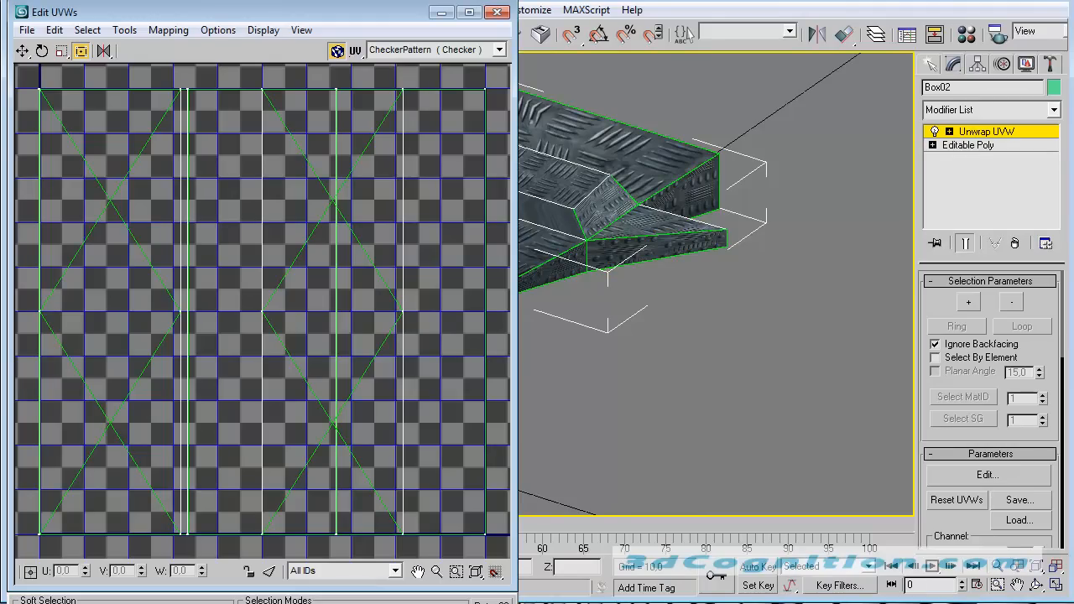
mouse_move(291, 12)
left_mouse_down()
mouse_move(290, 0)
mouse_move(289, 12)
mouse_move(294, 1)
mouse_move(552, 15)
mouse_move(344, 17)
mouse_move(280, 4)
left_mouse_up()
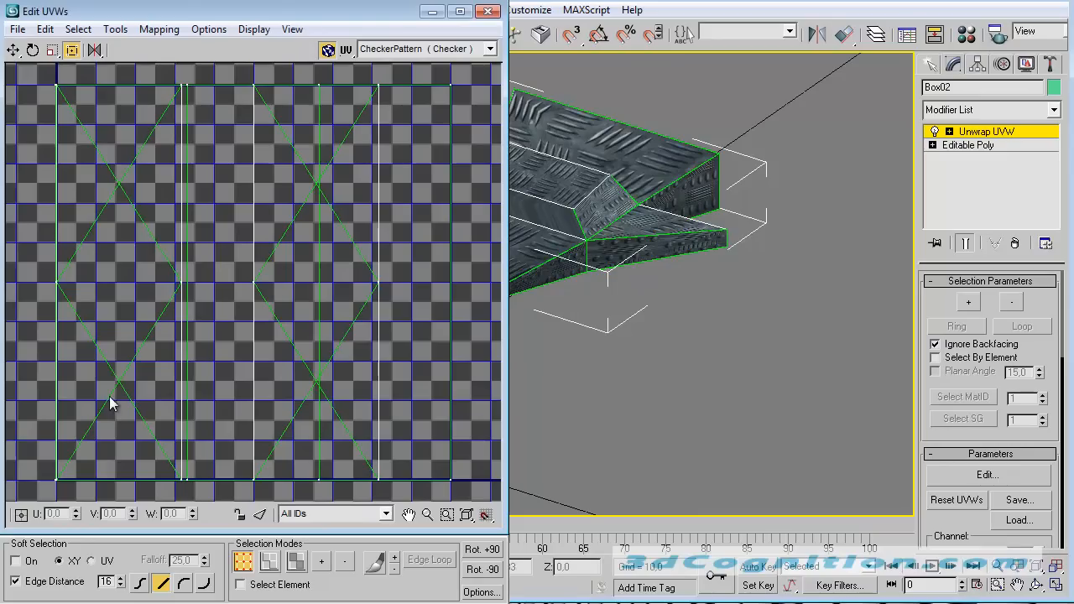
- Hide the checker map and the background grid in the UV editor
left_click(328, 50)
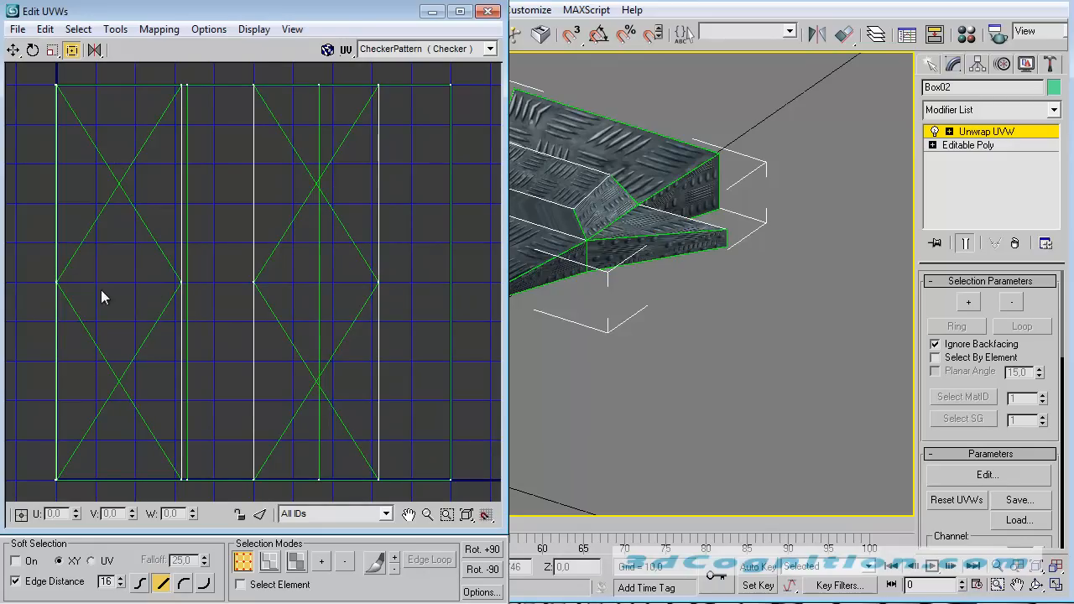
left_click(207, 29)
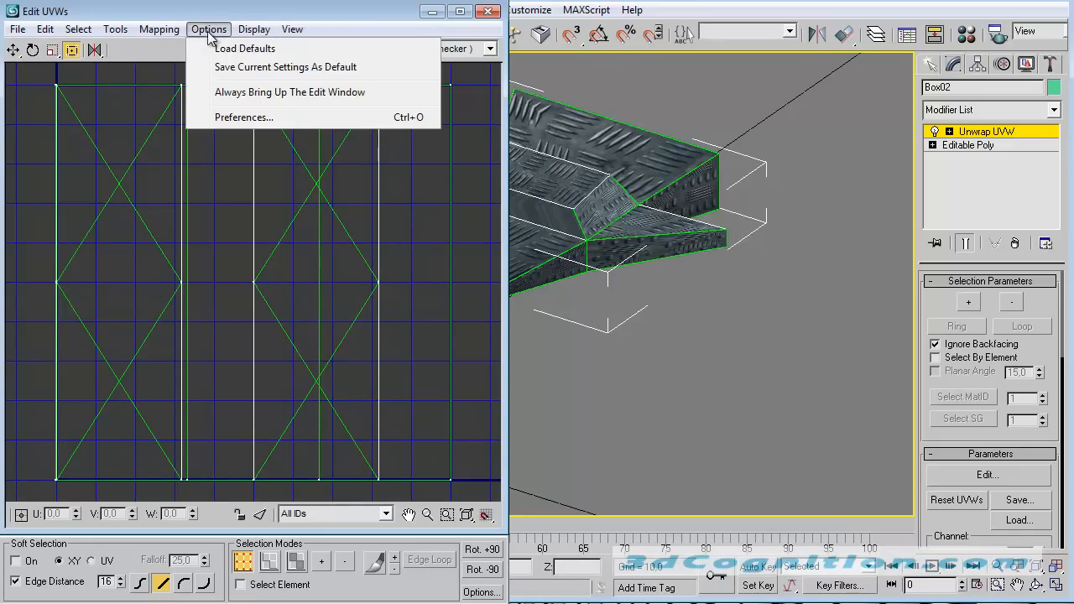
left_click(246, 119)
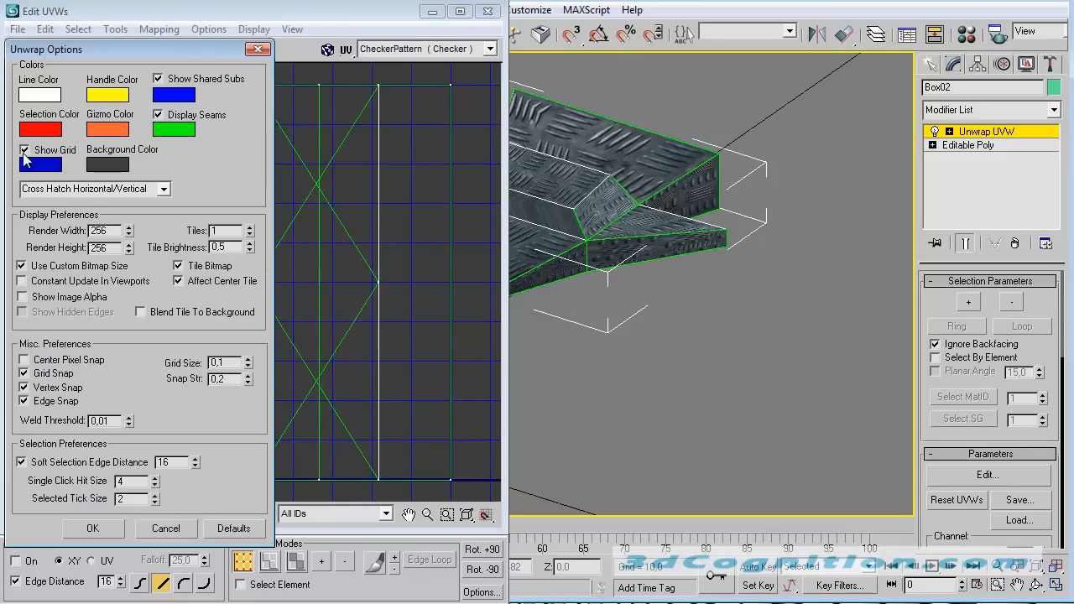
left_click(23, 151)
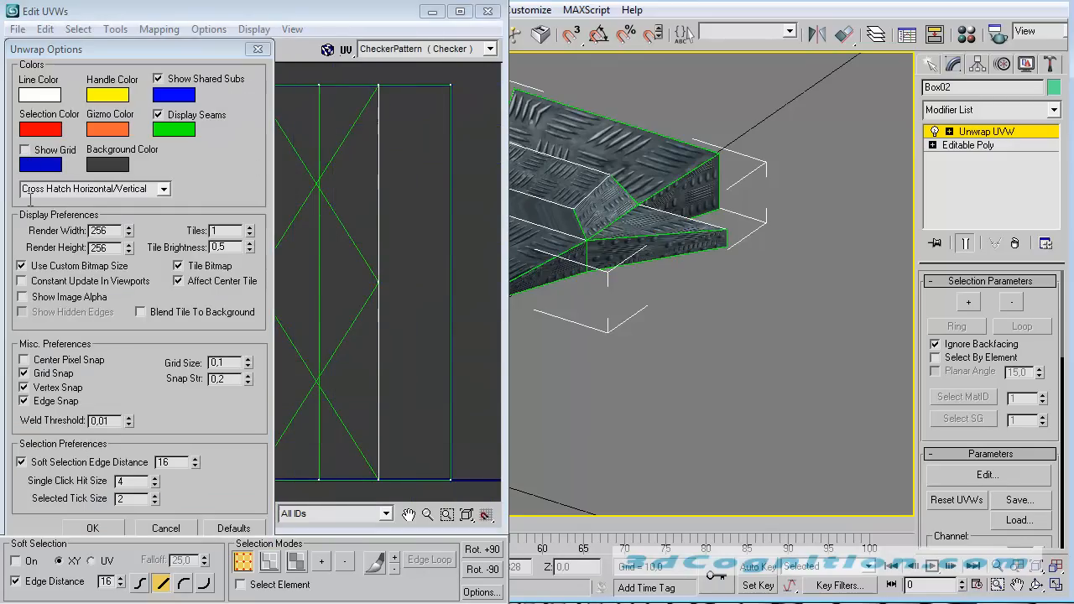
left_click(99, 527)
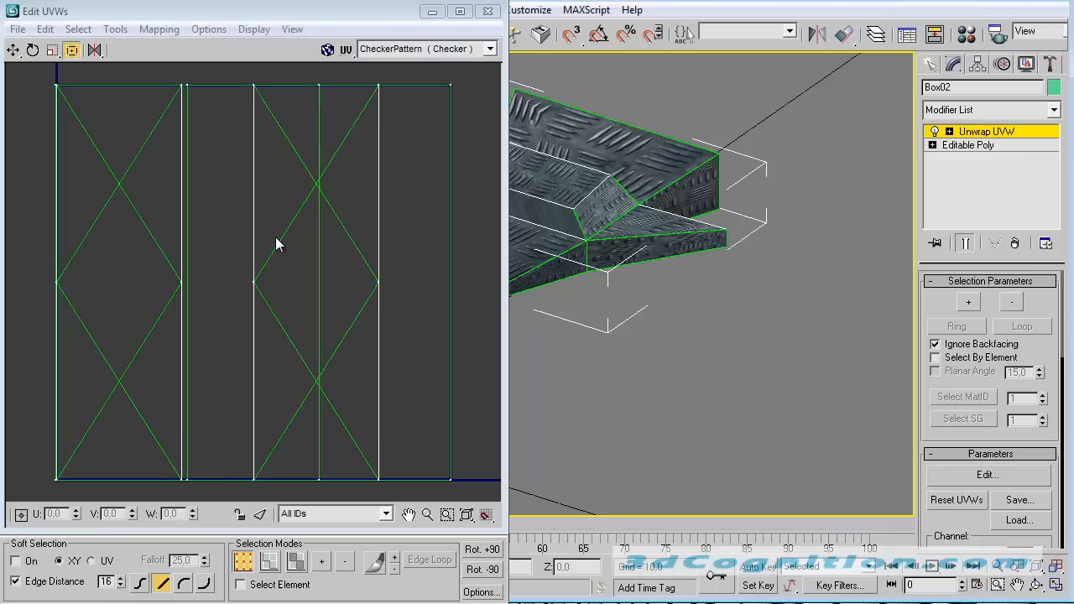
- Select all of the vehicle's UV faces in face selection mode and check the selection on the model
left_click(298, 563)
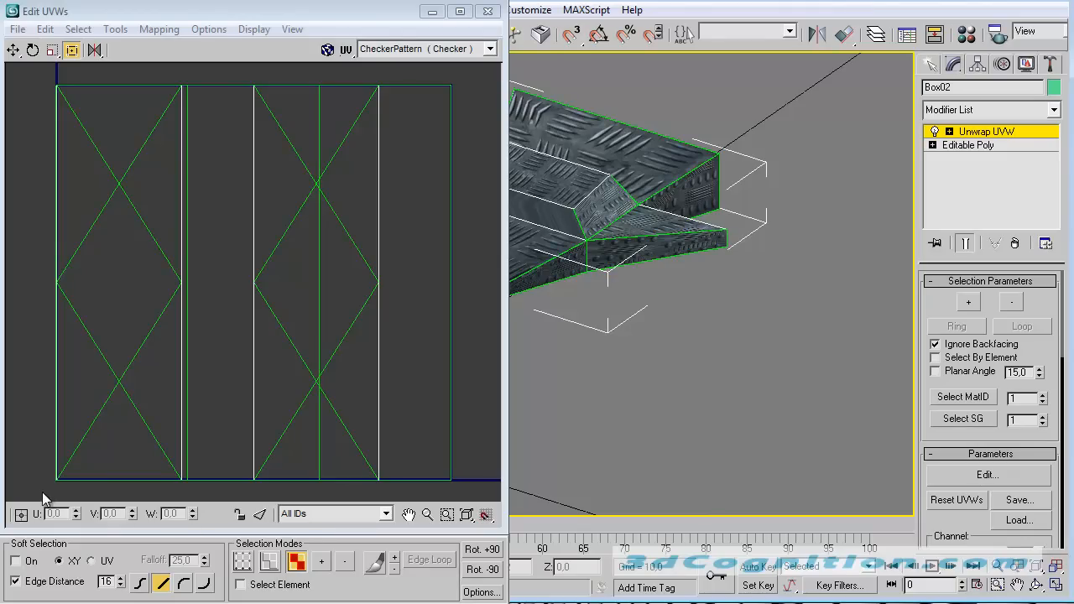
left_click_drag(44, 499, 474, 78)
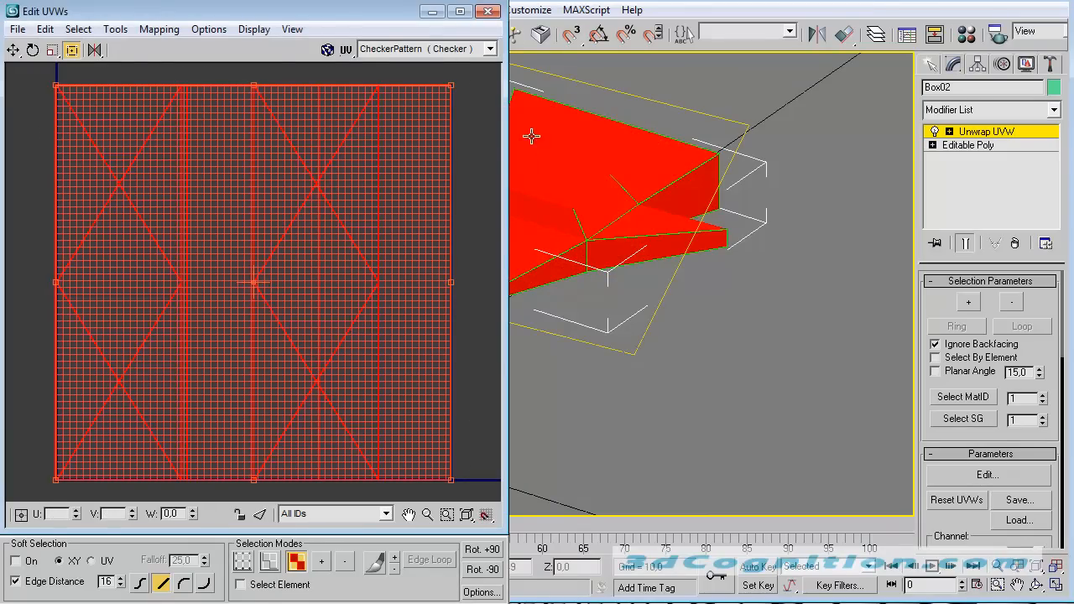
left_click_drag(365, 12, 377, 414)
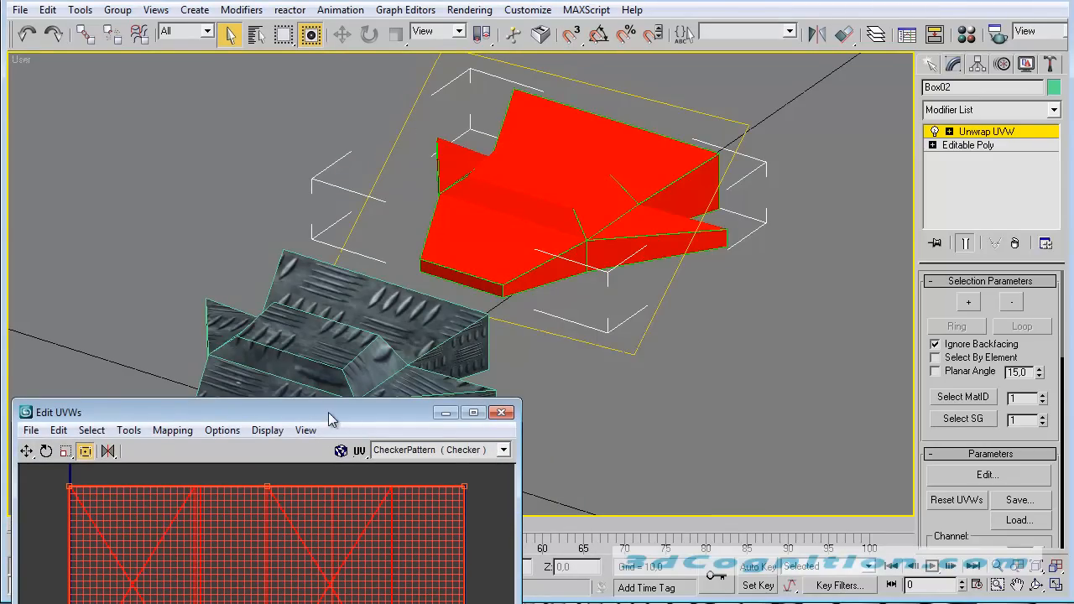
left_click_drag(330, 417, 323, 19)
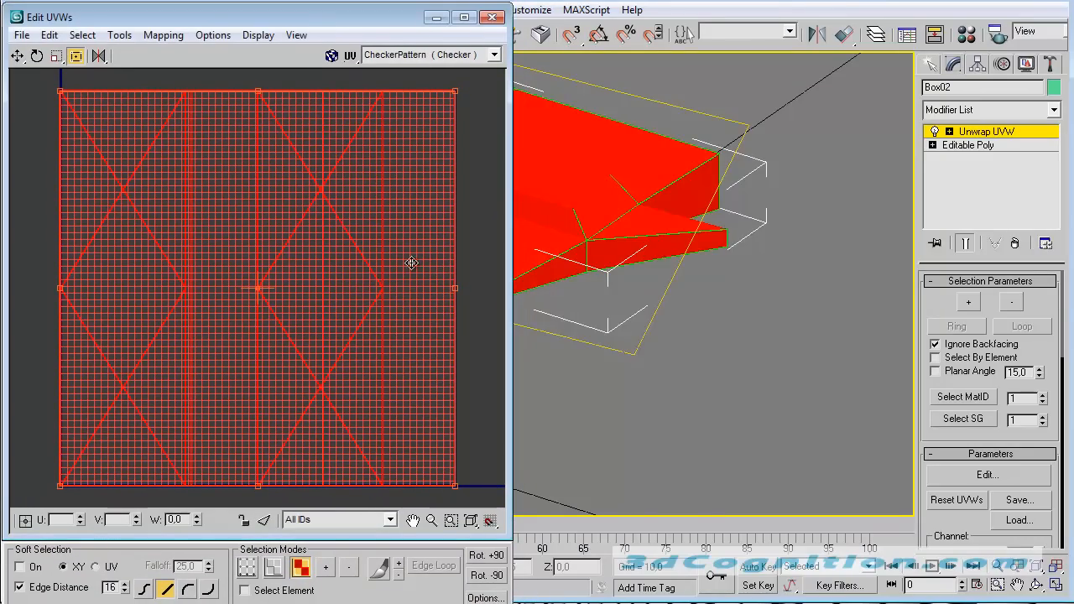
- Apply Flatten Mapping to the selected faces with a 45 face angle threshold, 0.02 spacing and Rotate Clusters disabled
left_click(162, 39)
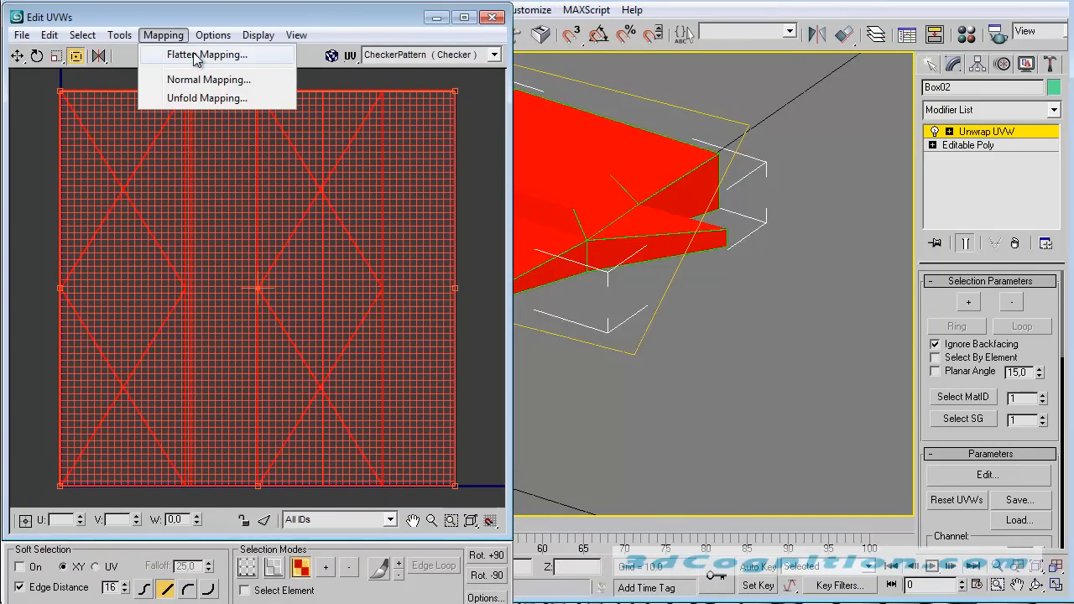
left_click(194, 56)
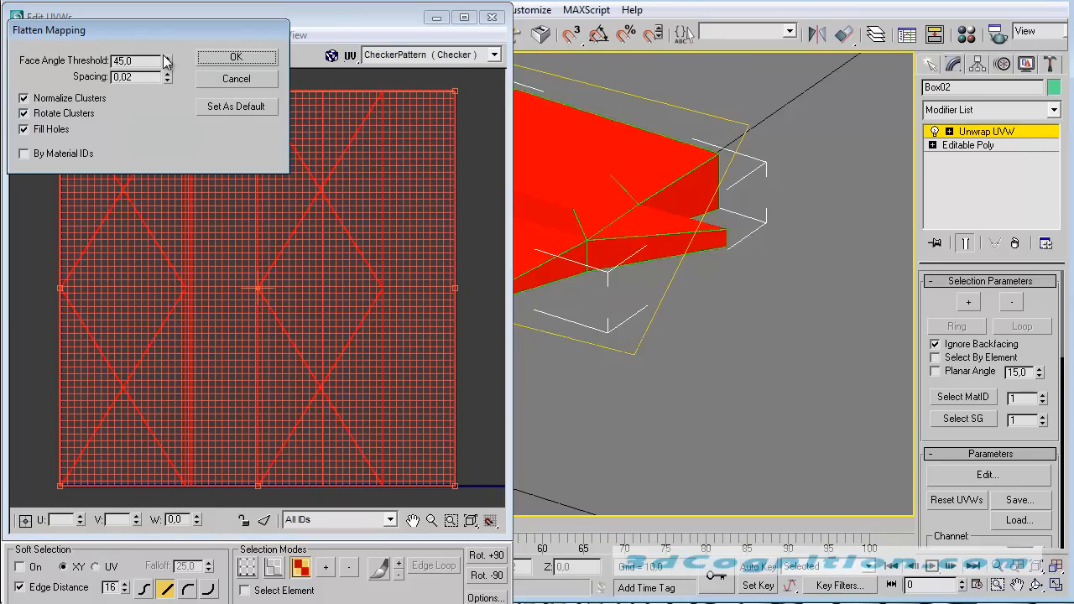
left_click(23, 113)
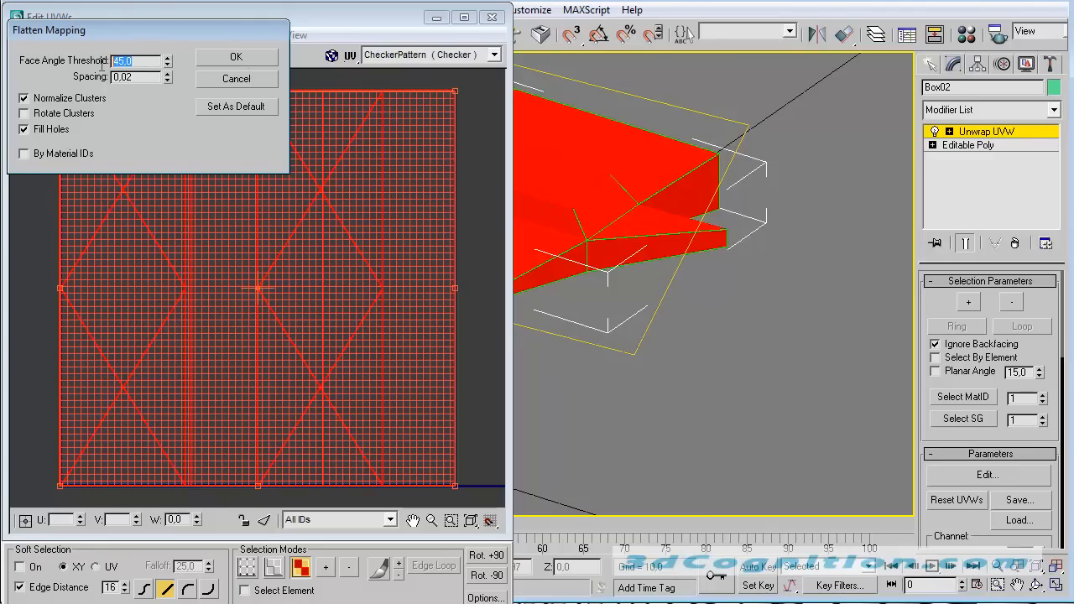
key("Tab")
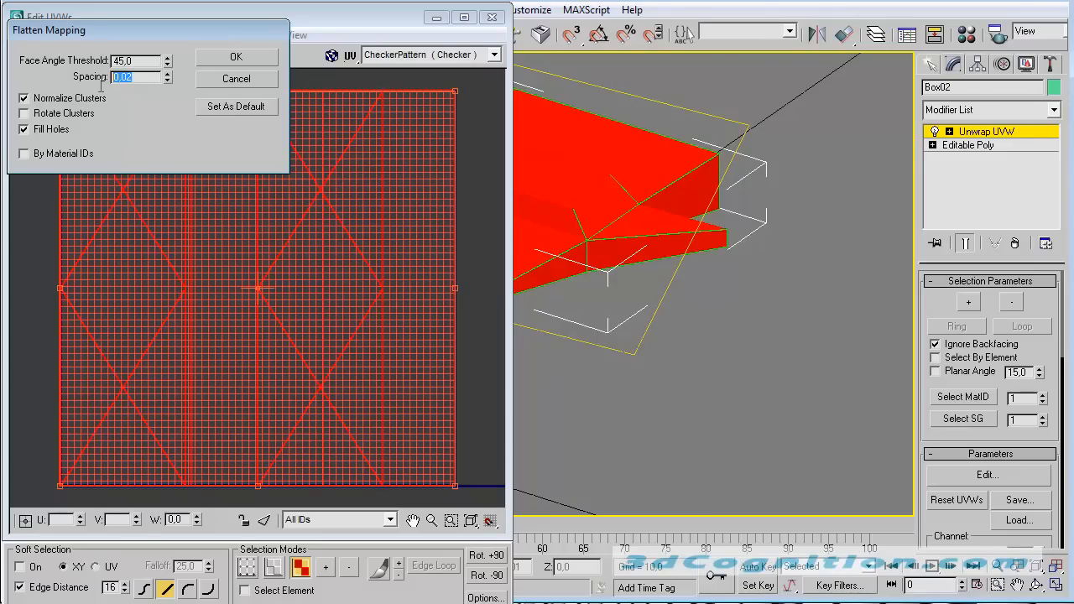
left_click(237, 58)
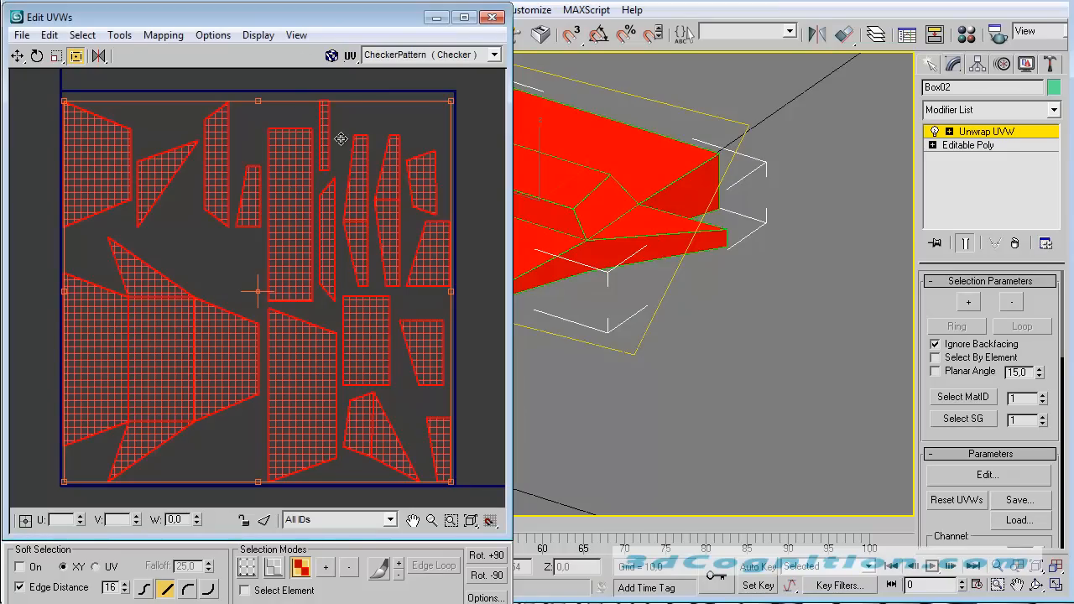
- Examine which part of the vehicle each flattened UV face belongs to by selecting the faces one at a time
left_click(470, 135)
left_click(297, 175)
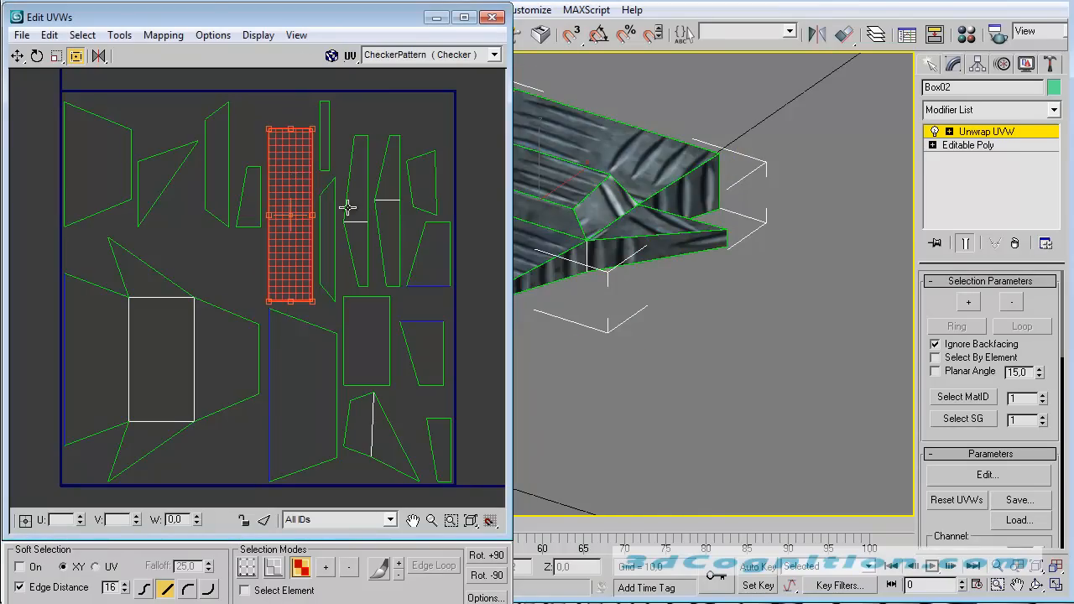
left_click(220, 327)
left_click(297, 383)
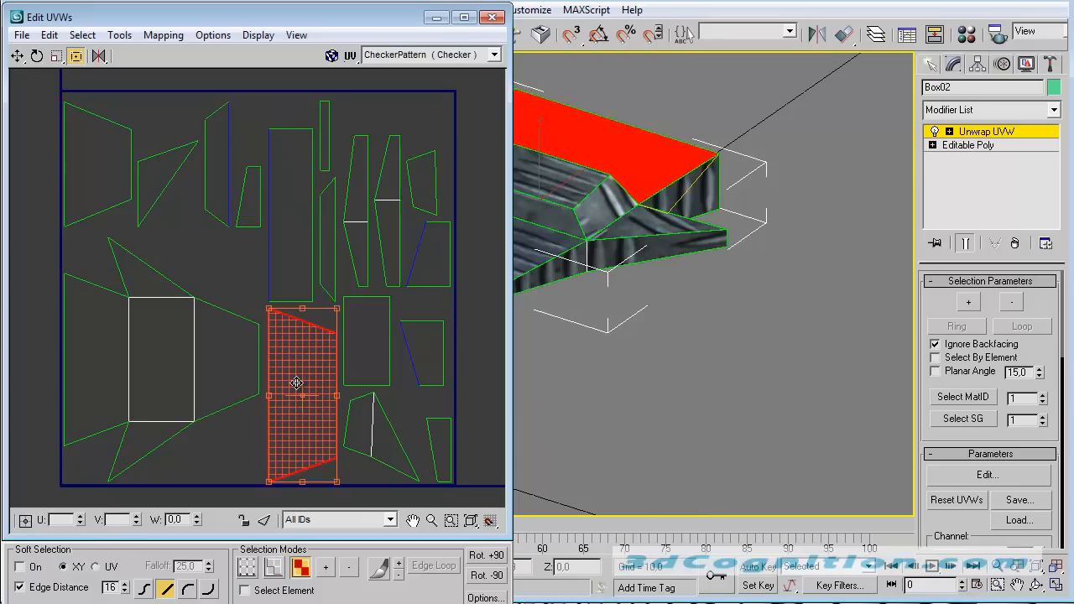
left_click(119, 364)
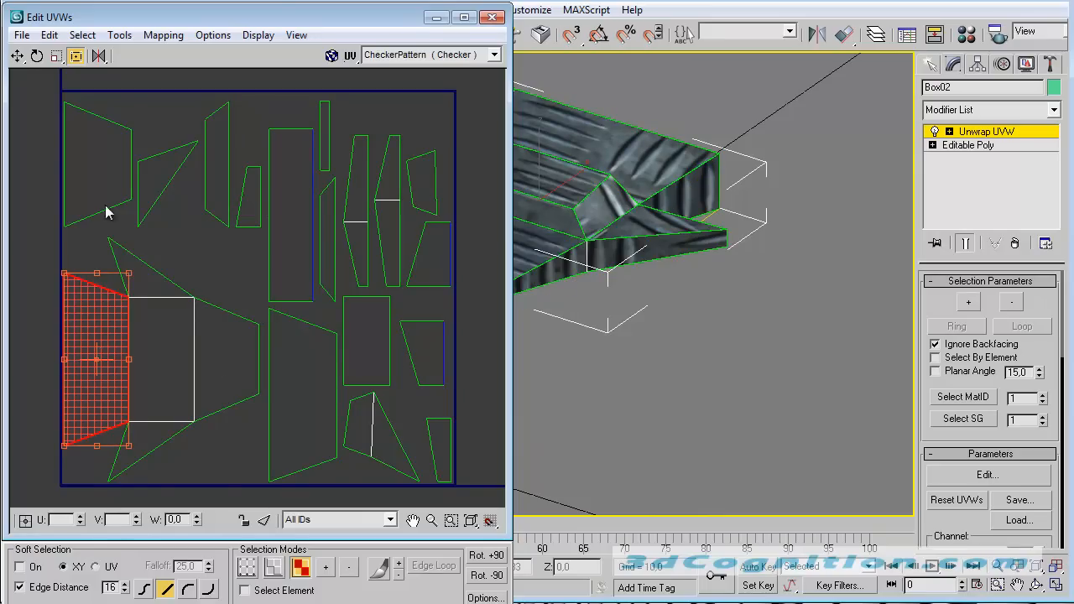
left_click(98, 178)
left_click(302, 252)
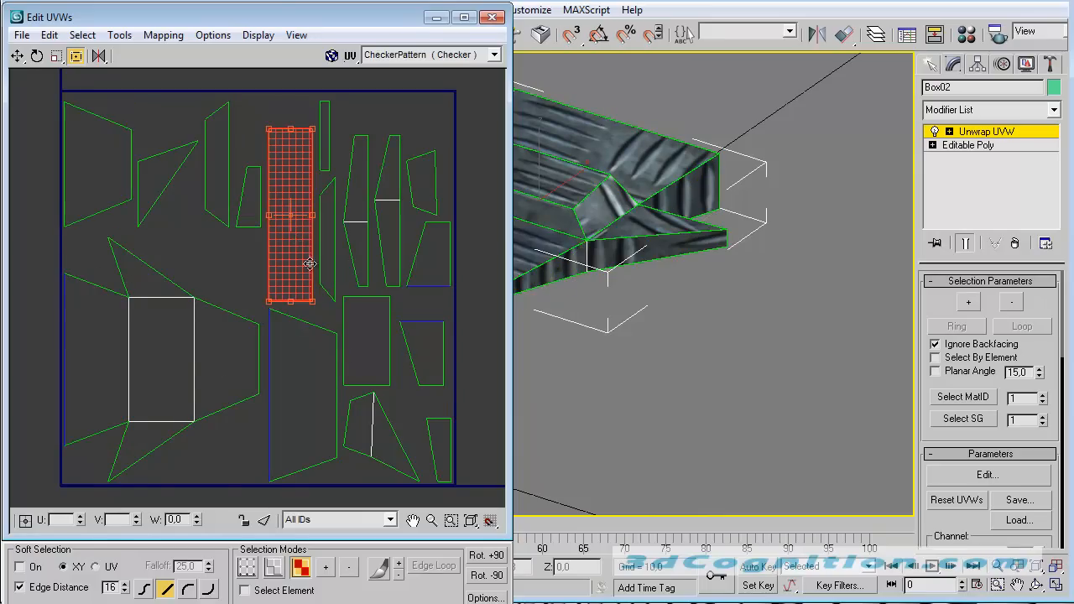
left_click(362, 337)
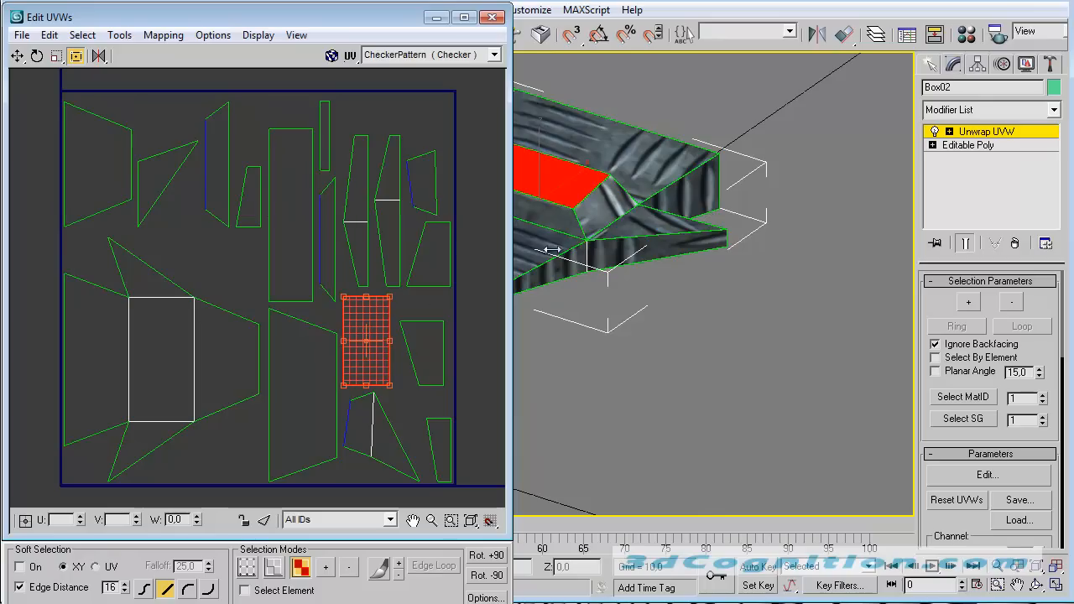
left_click(380, 440)
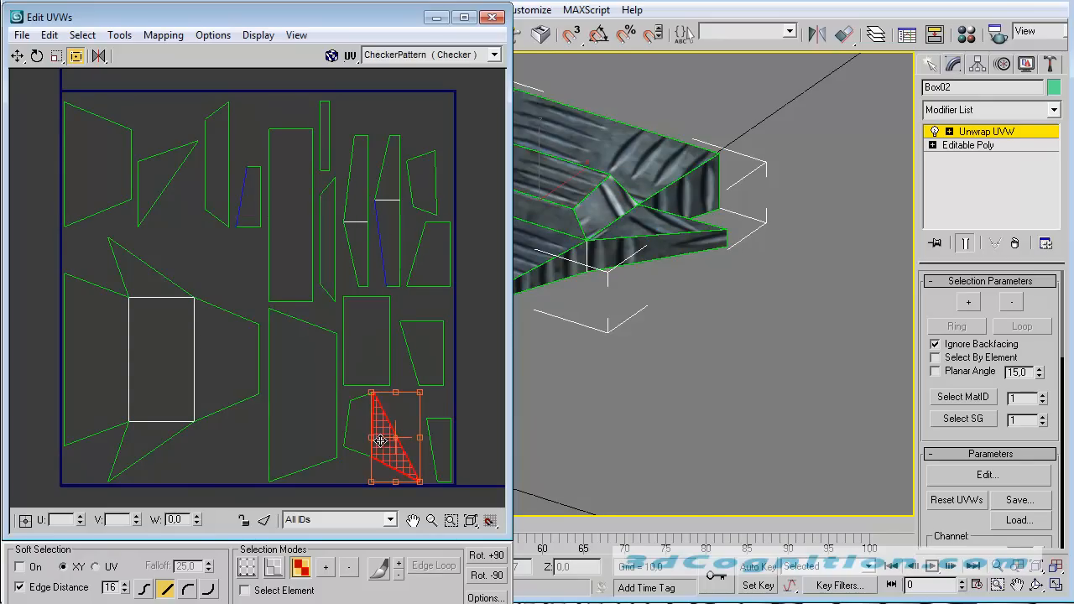
left_click(158, 176)
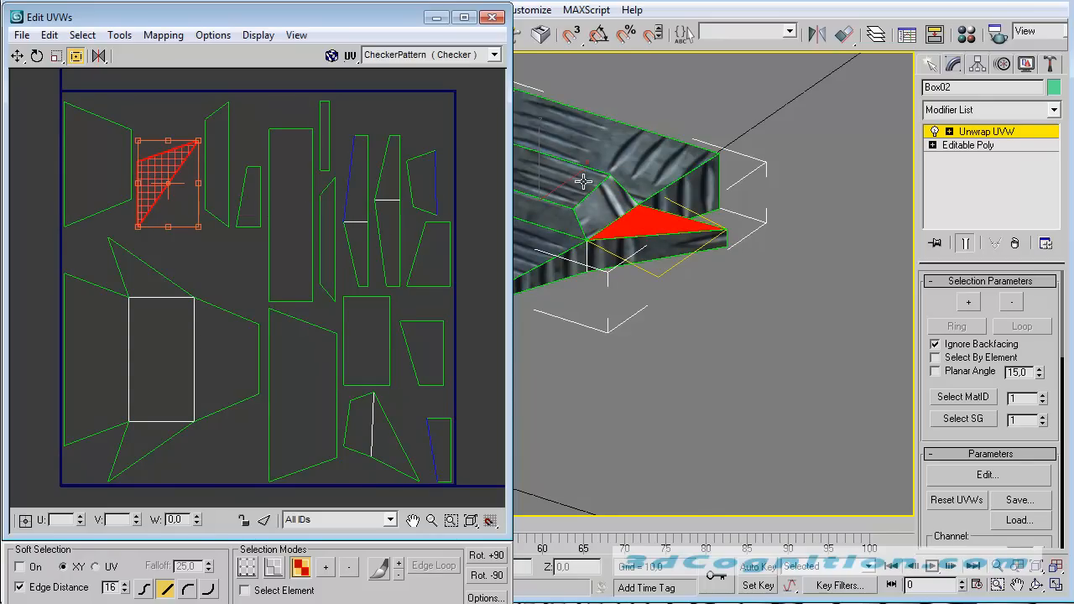
- Rotate the UV face of the vehicle's long narrow side strip to horizontal and place it along the layout's upper edge
left_click(548, 211)
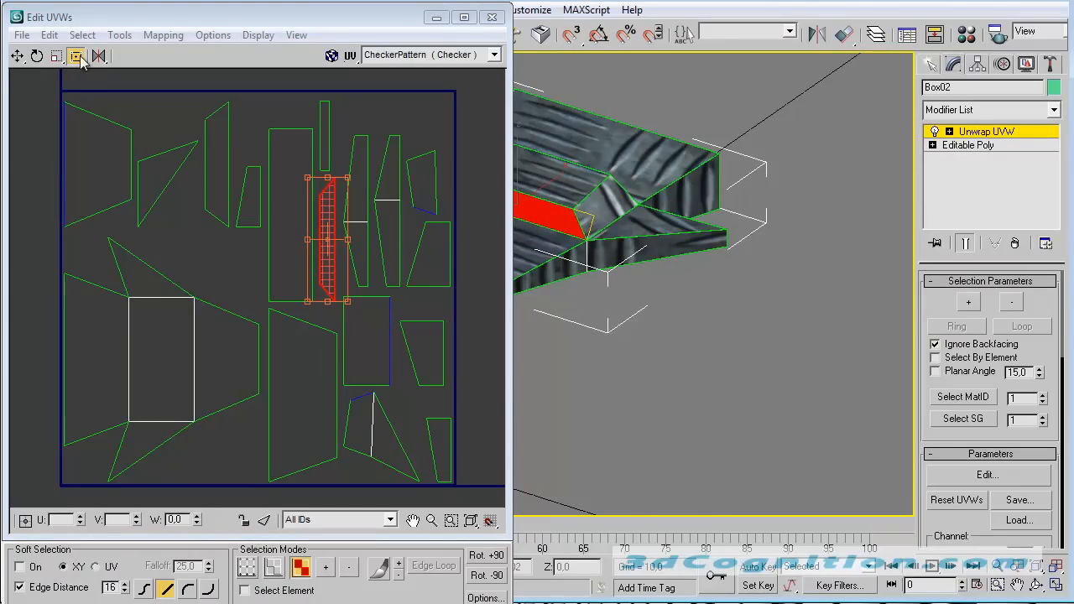
left_click(37, 55)
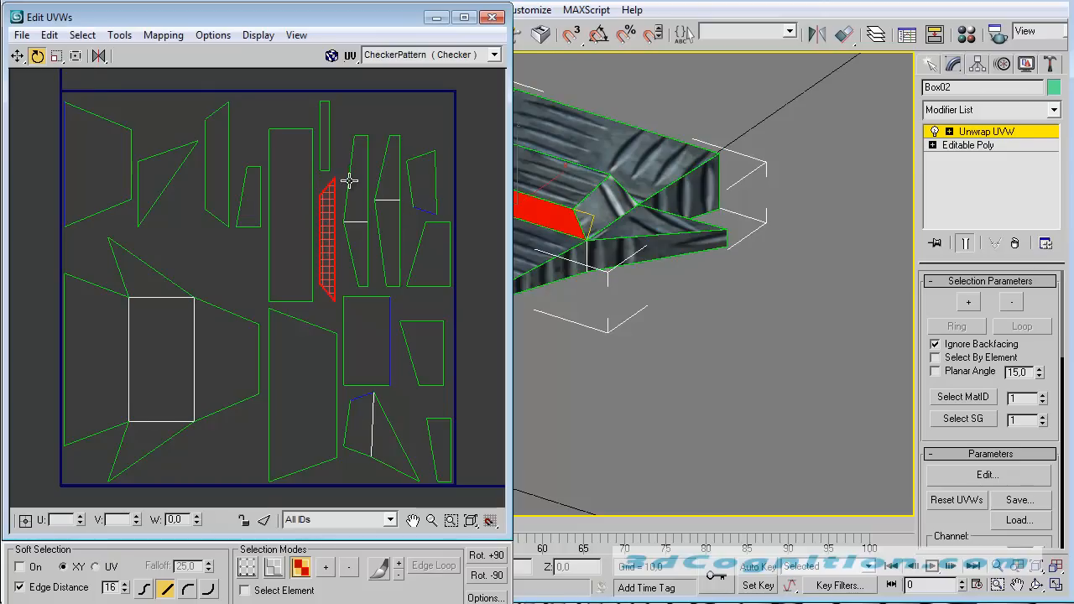
left_click(17, 55)
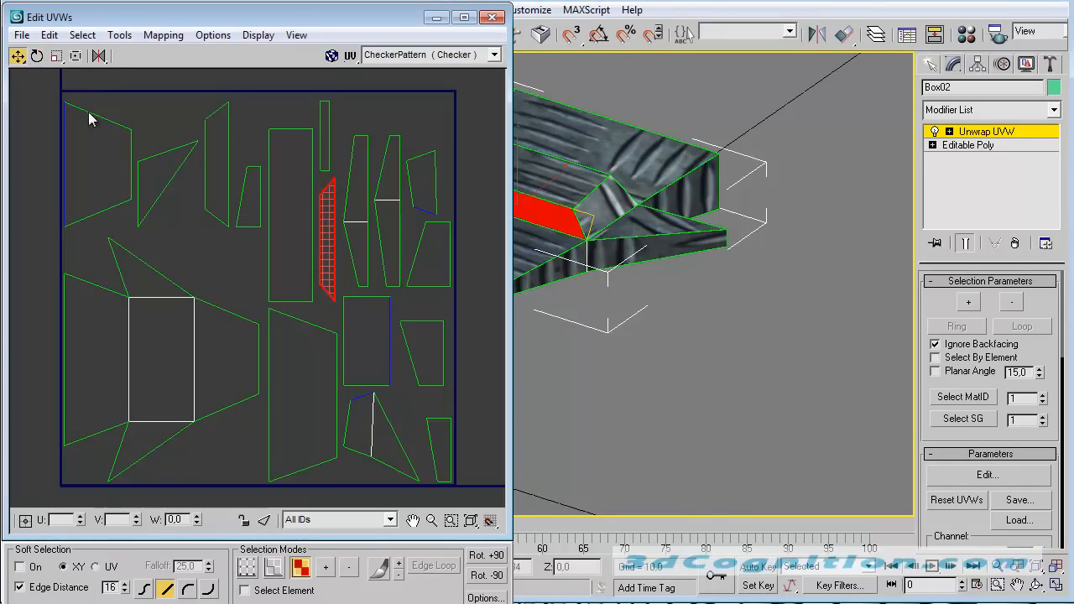
left_click_drag(336, 207, 532, 567)
left_click(37, 56)
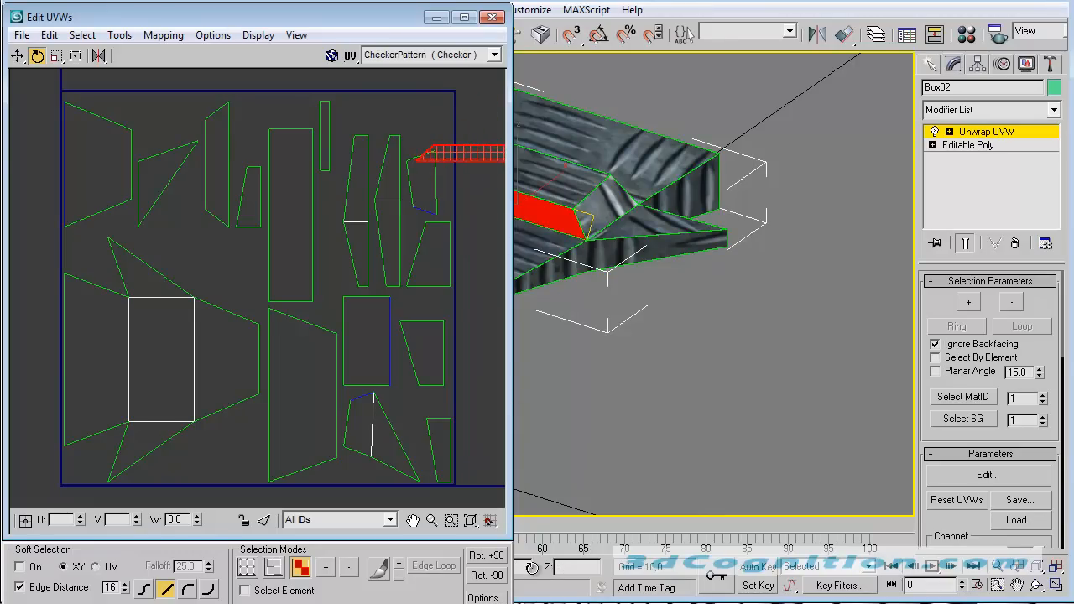
left_click(18, 55)
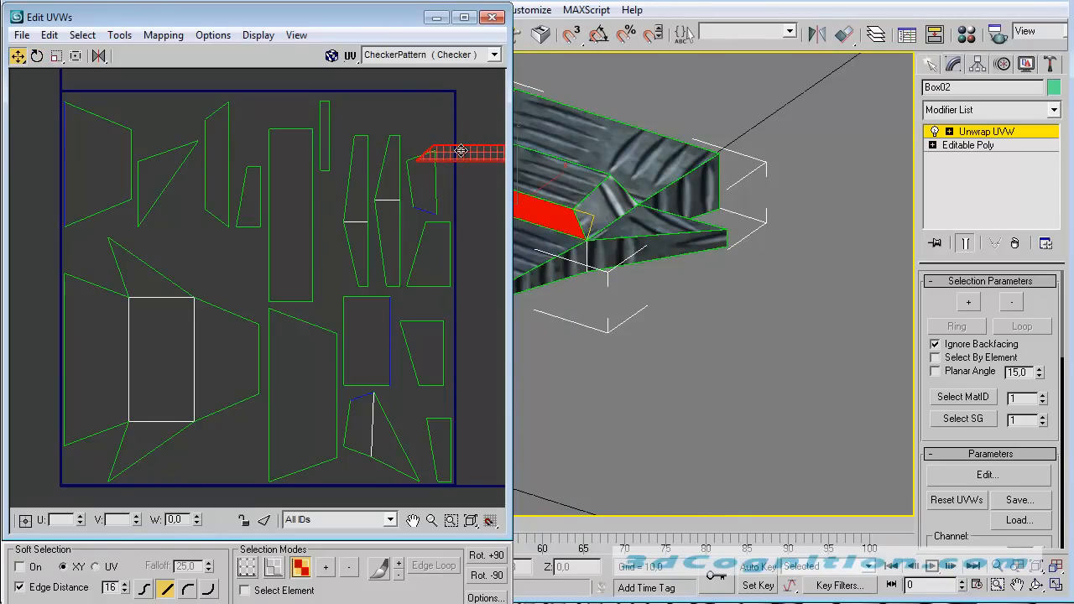
left_click_drag(442, 151, 382, 106)
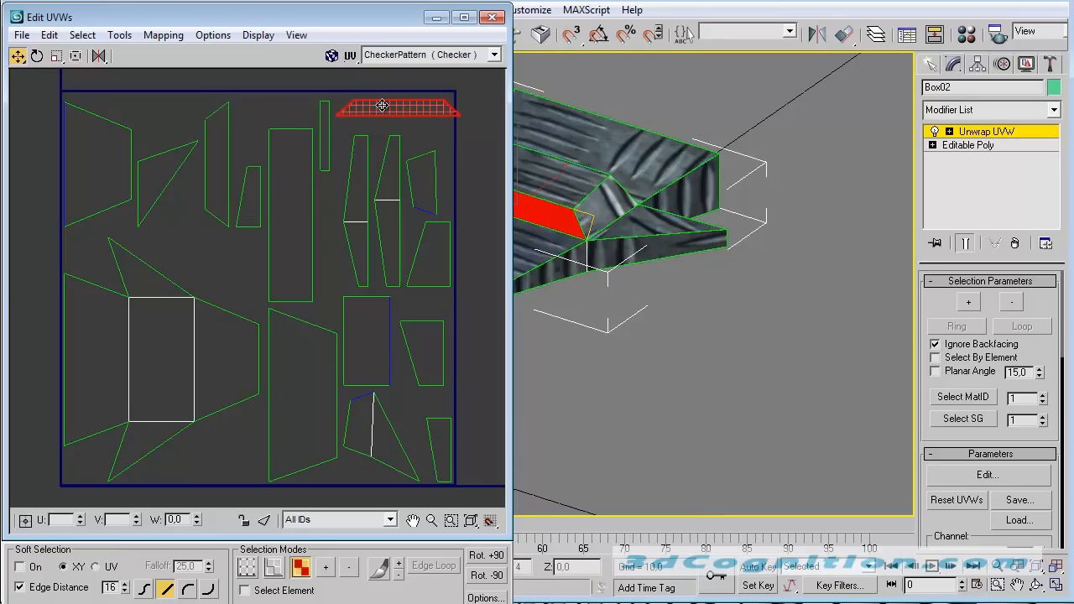
- Move the small narrow rectangular UV face down and shift the horizontal strip left so it fits inside the layout boundary
left_click(322, 111)
left_click_drag(324, 118, 329, 216)
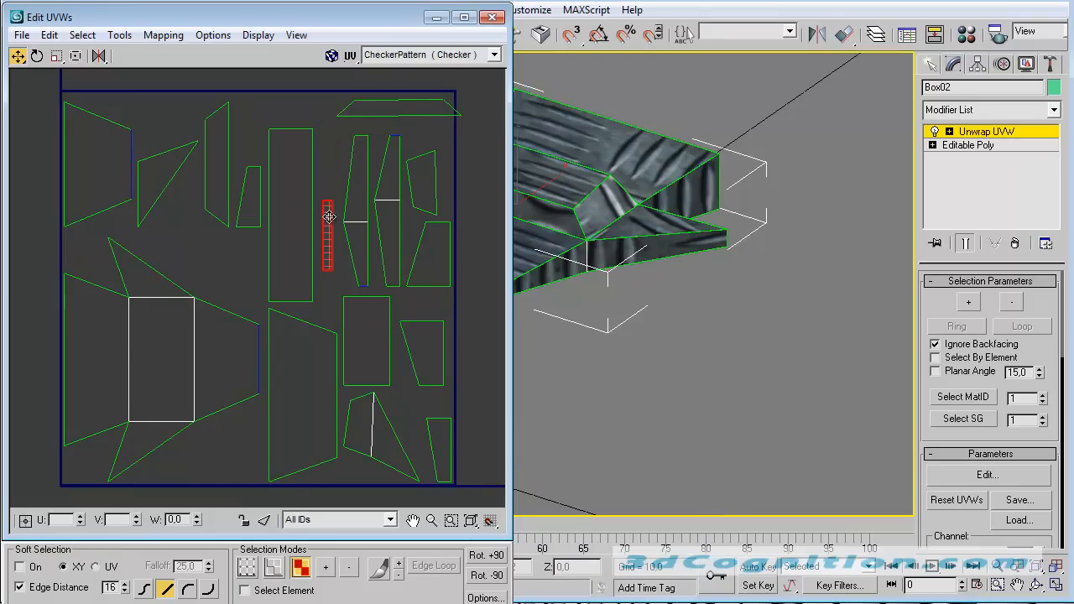
left_click(381, 109)
left_click_drag(403, 107, 373, 105)
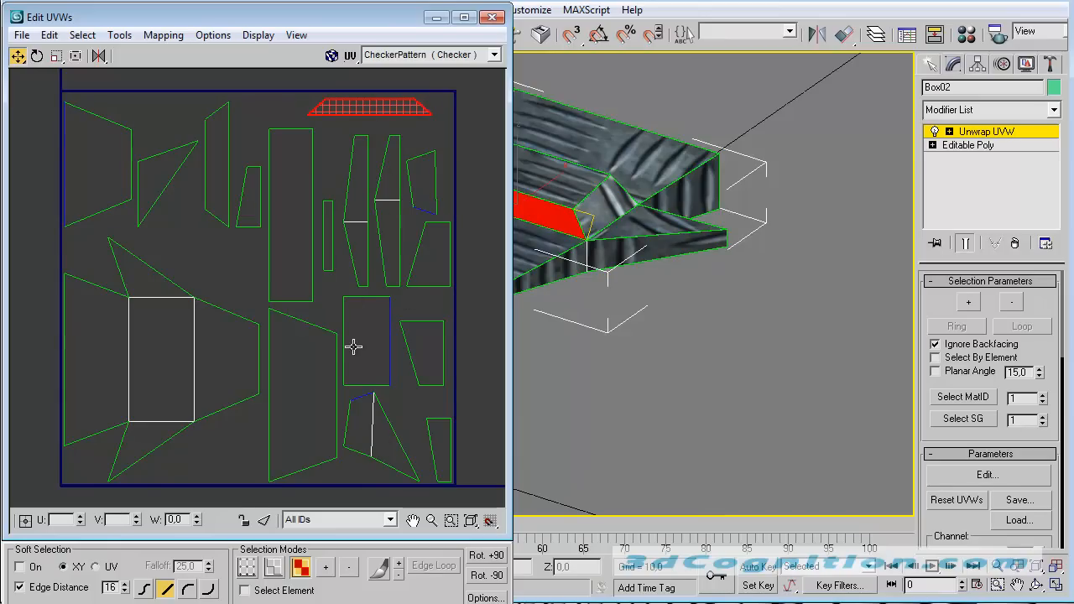
- Reorient the triangular wing face by mirroring it horizontally and rotating it, and move it into the gap above the large cluster
left_click(157, 174)
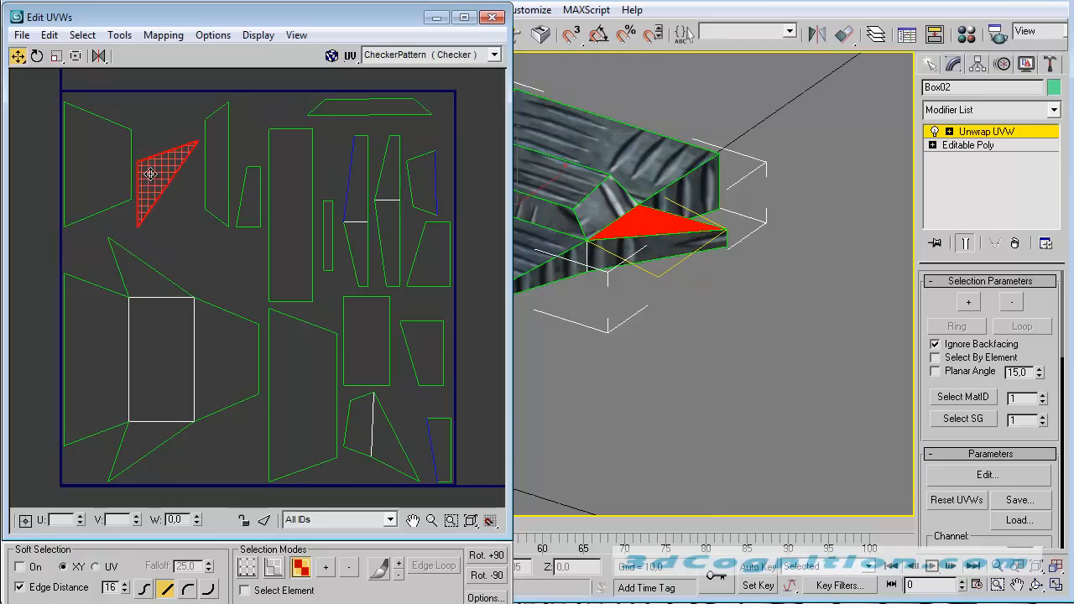
left_click(98, 55)
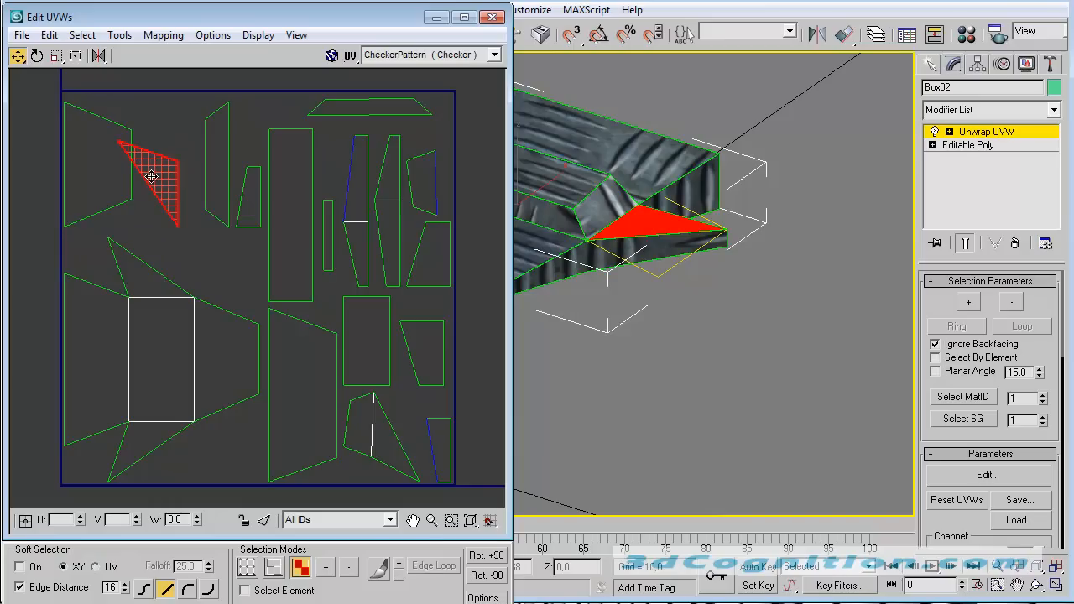
left_click(37, 56)
left_click_drag(164, 189, 156, 36)
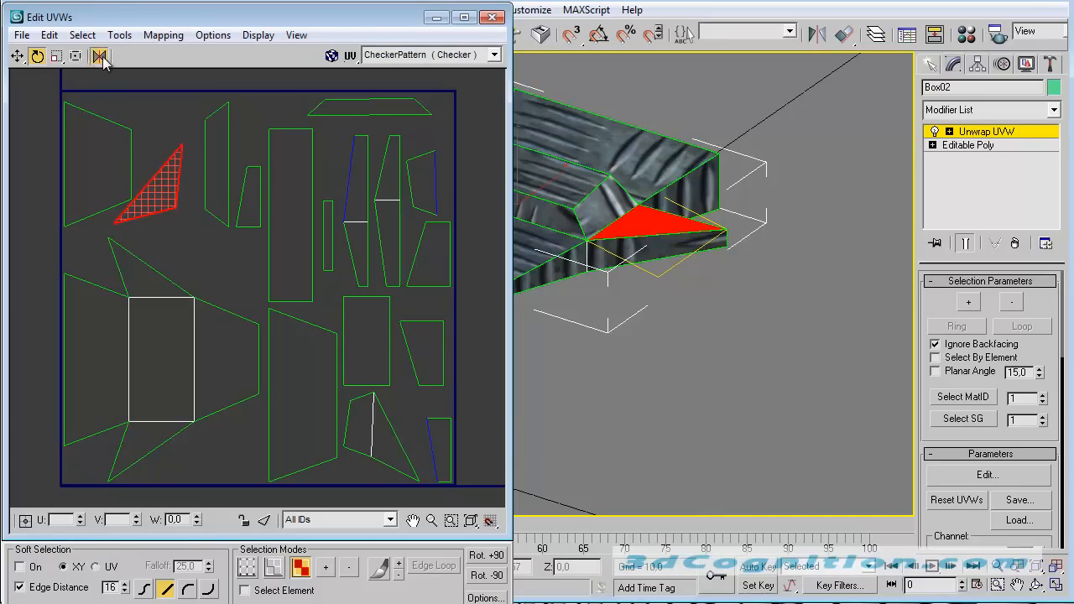
left_click_drag(155, 186, 185, 224)
left_click(17, 55)
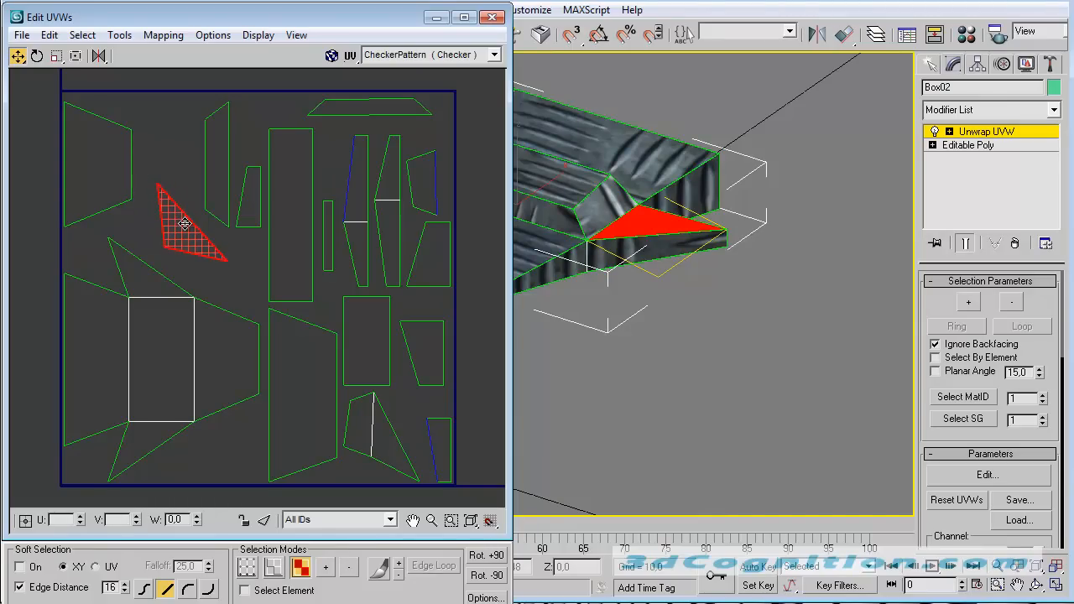
- Scale up the triangular wing face to fill the empty gap in the layout, and clear the face selection
left_click(56, 55)
left_click_drag(178, 229, 177, 172)
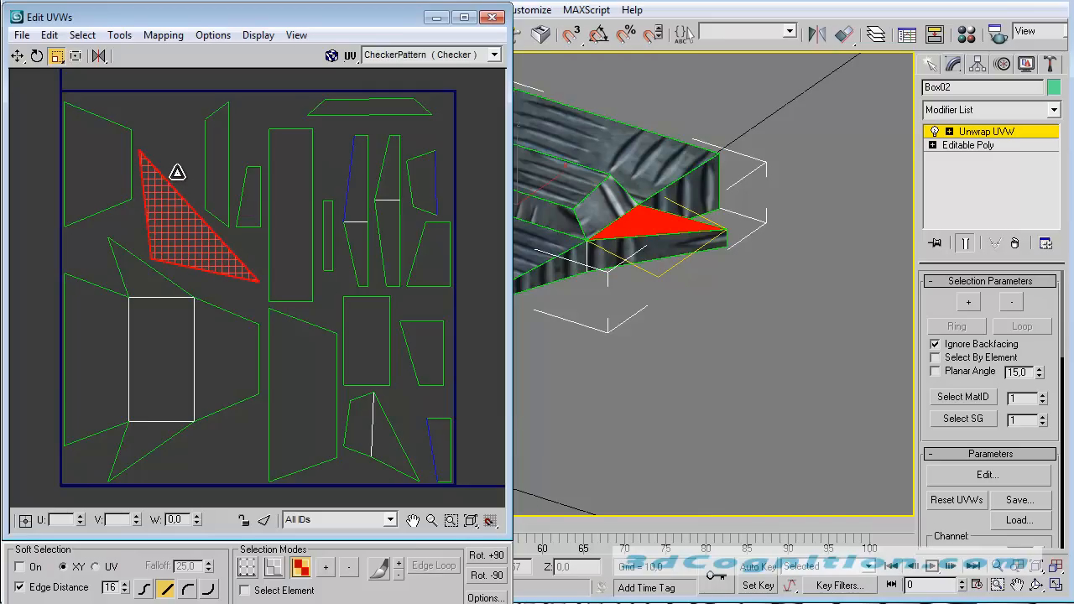
left_click(242, 246)
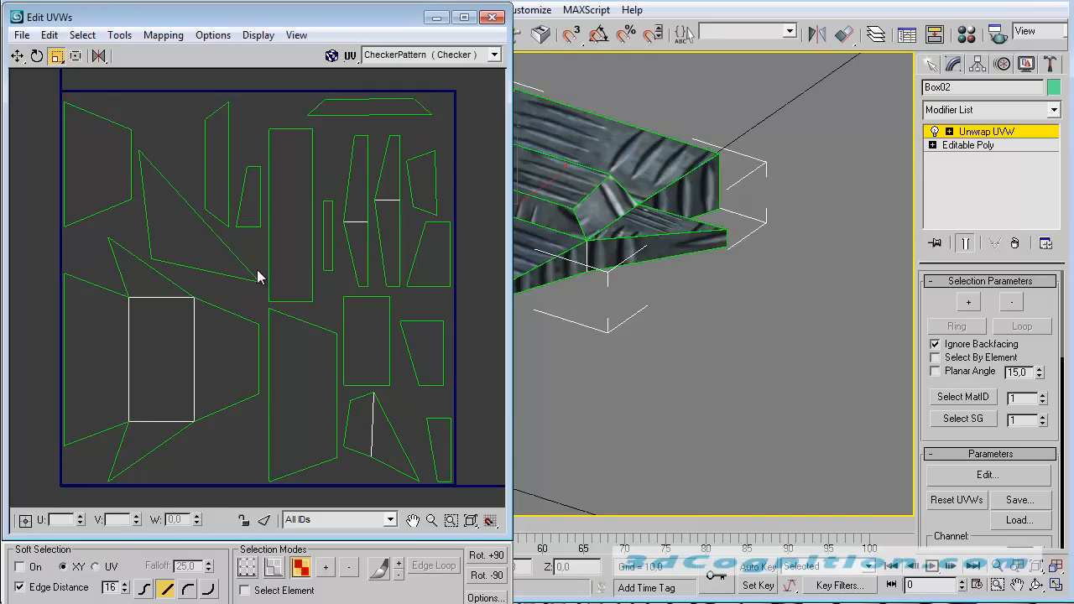
left_click(180, 228)
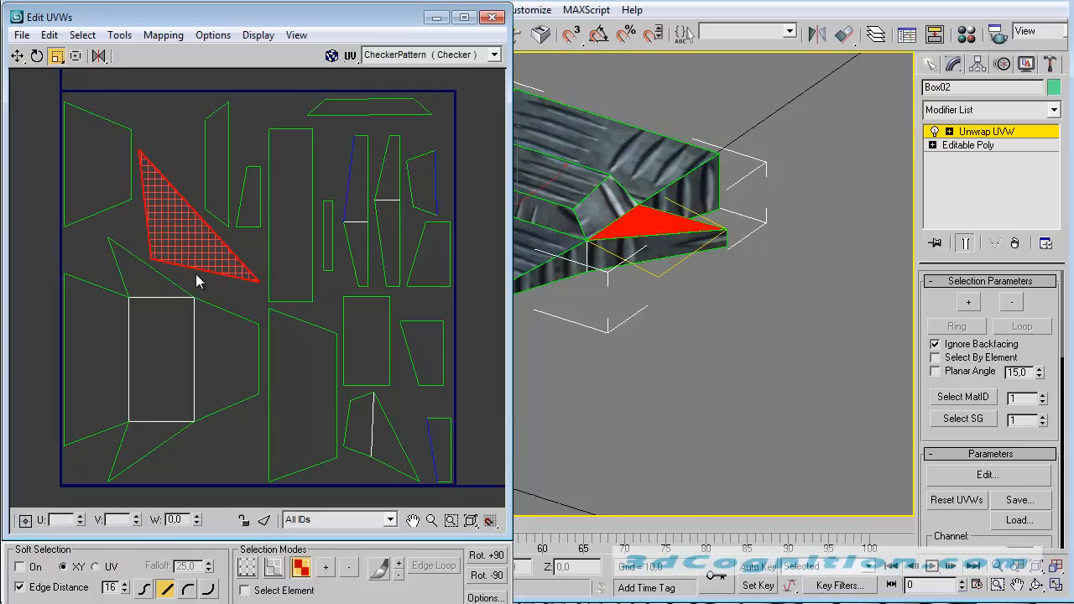
left_click(383, 109)
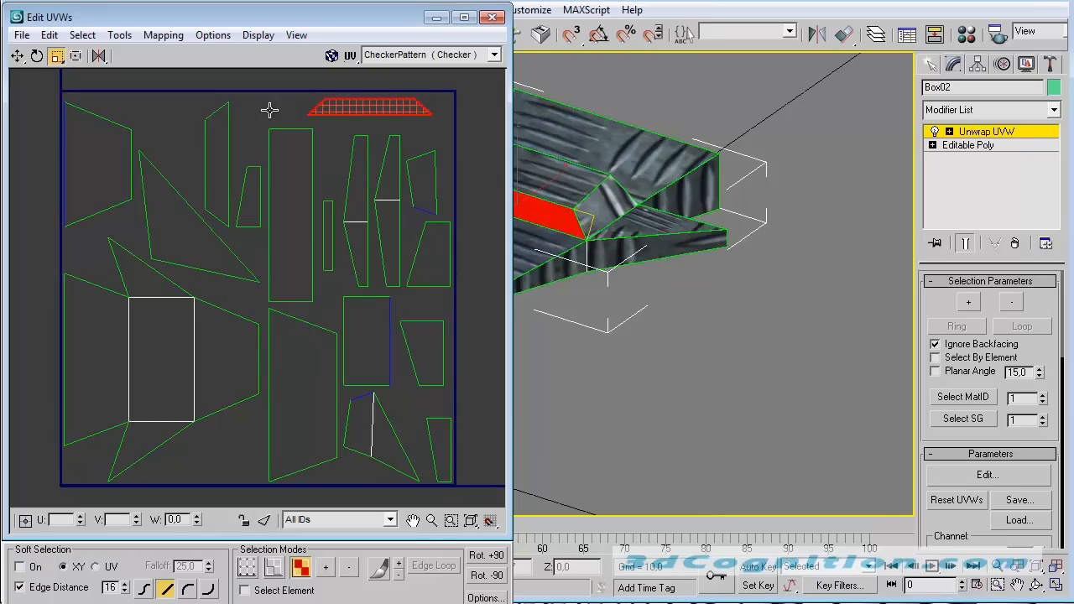
left_click(293, 124)
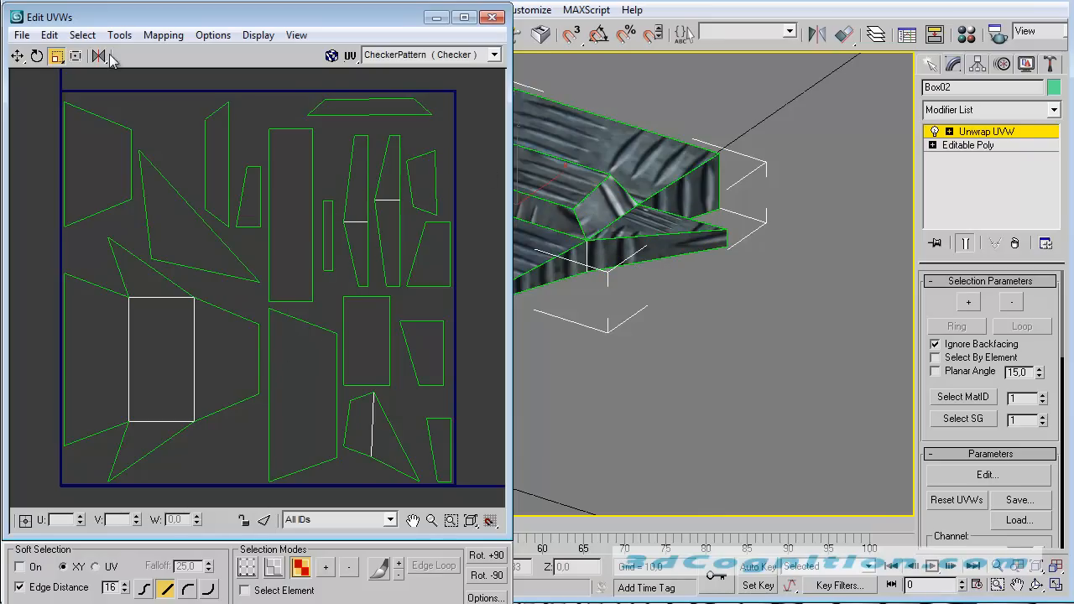
- Render the vehicle's UVW template at 1024 by 1024
left_click(120, 34)
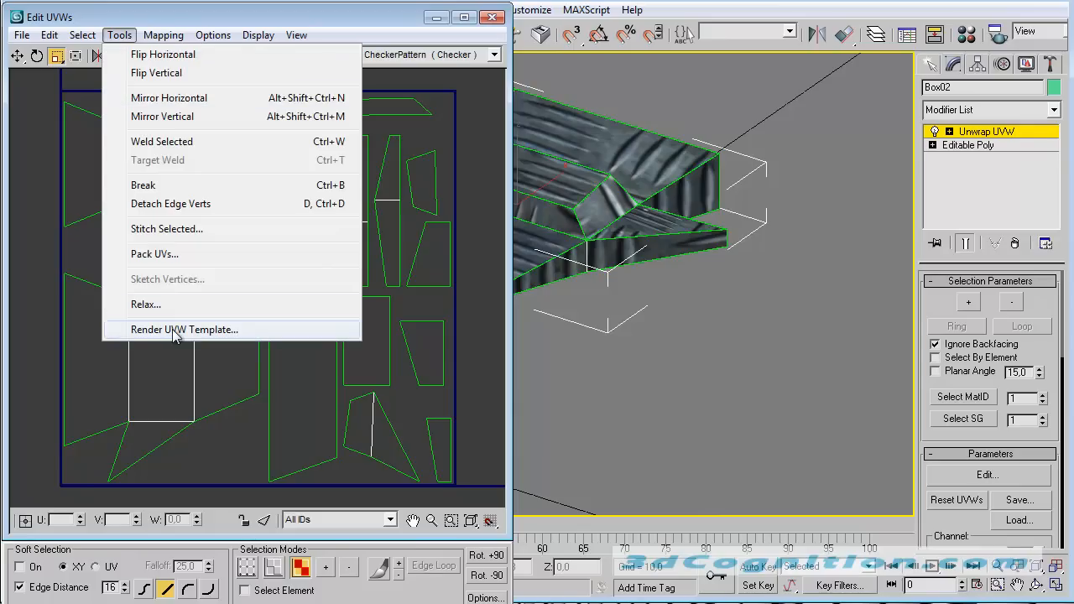
left_click(172, 328)
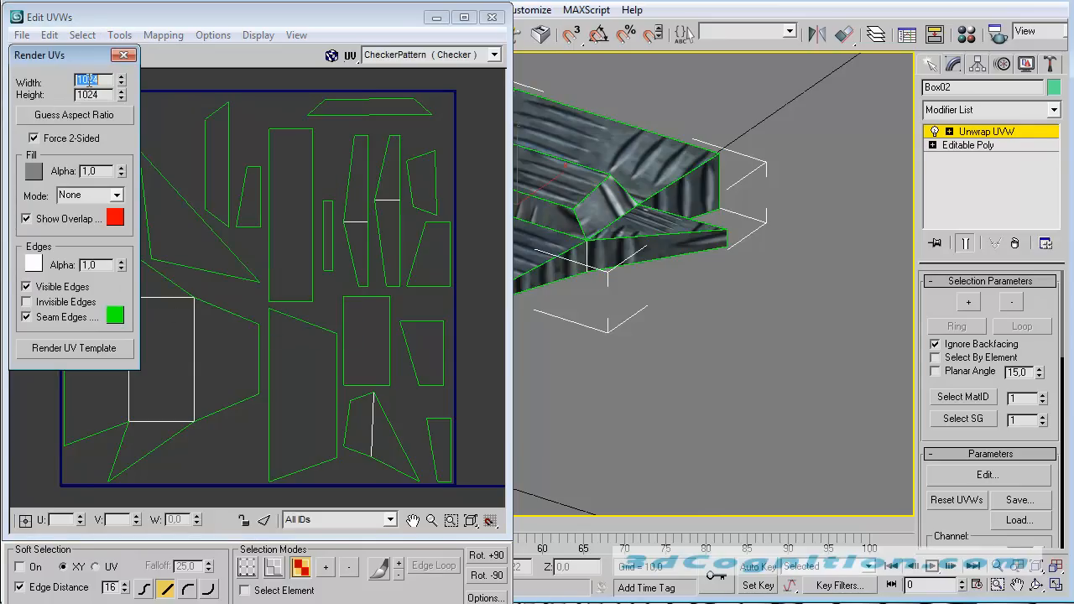
key("Tab")
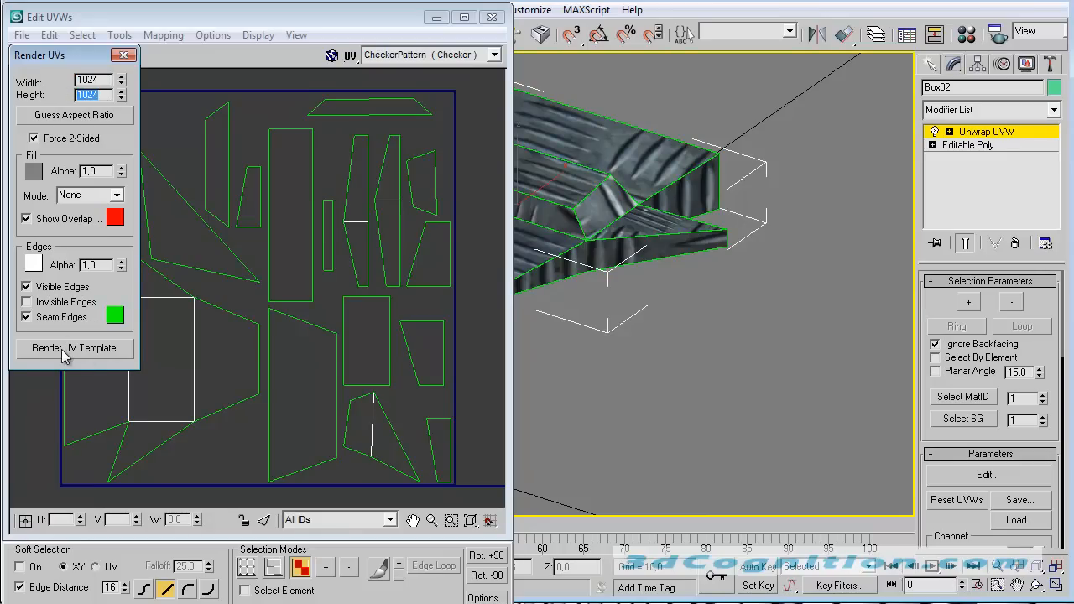
left_click(90, 349)
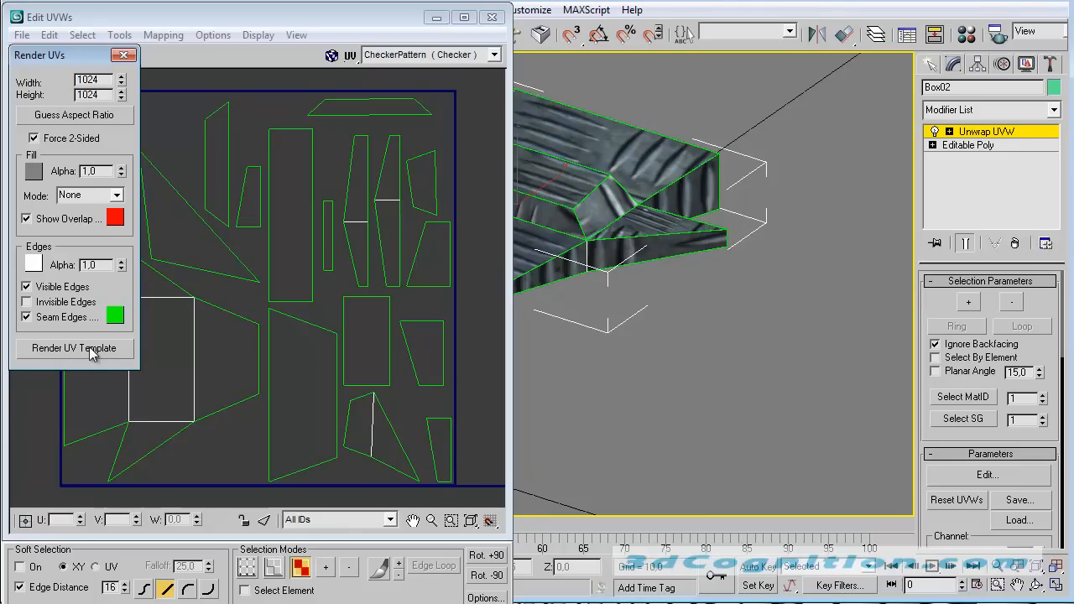
left_click_drag(856, 136, 380, 42)
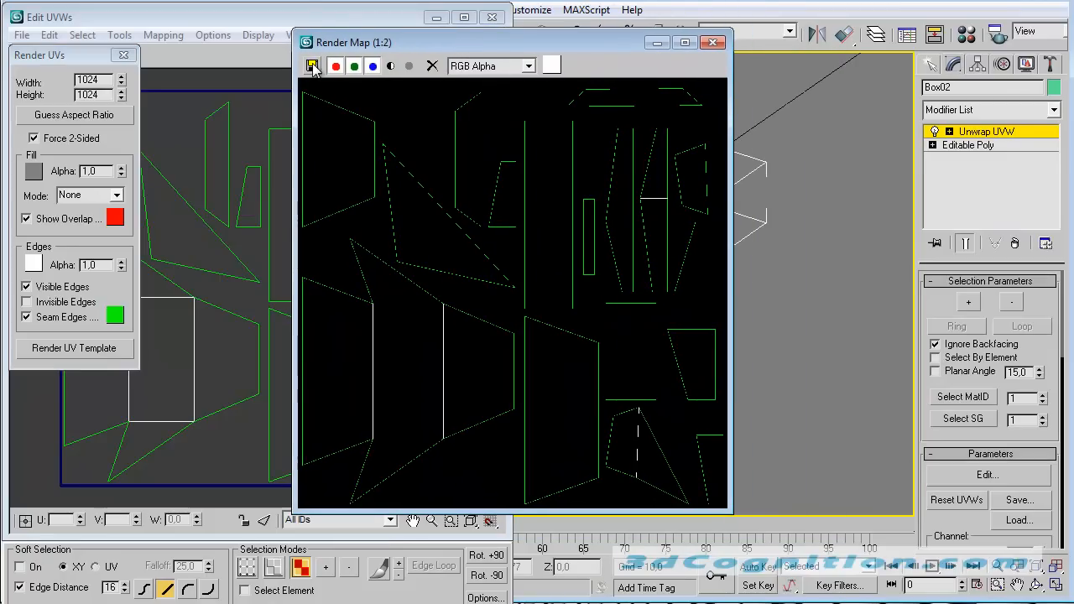
- Save the rendered template as JPEG file jet_template in the Car_animation folder at quality 100, and close the render and UV editor windows
left_click(311, 66)
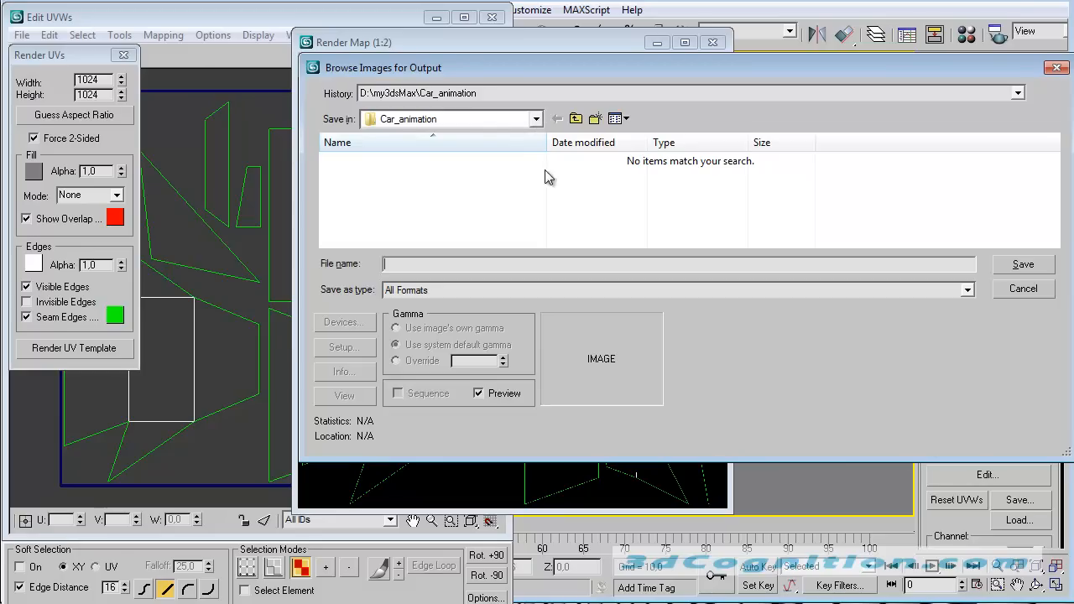
left_click(431, 266)
type("jet_template")
left_click(480, 290)
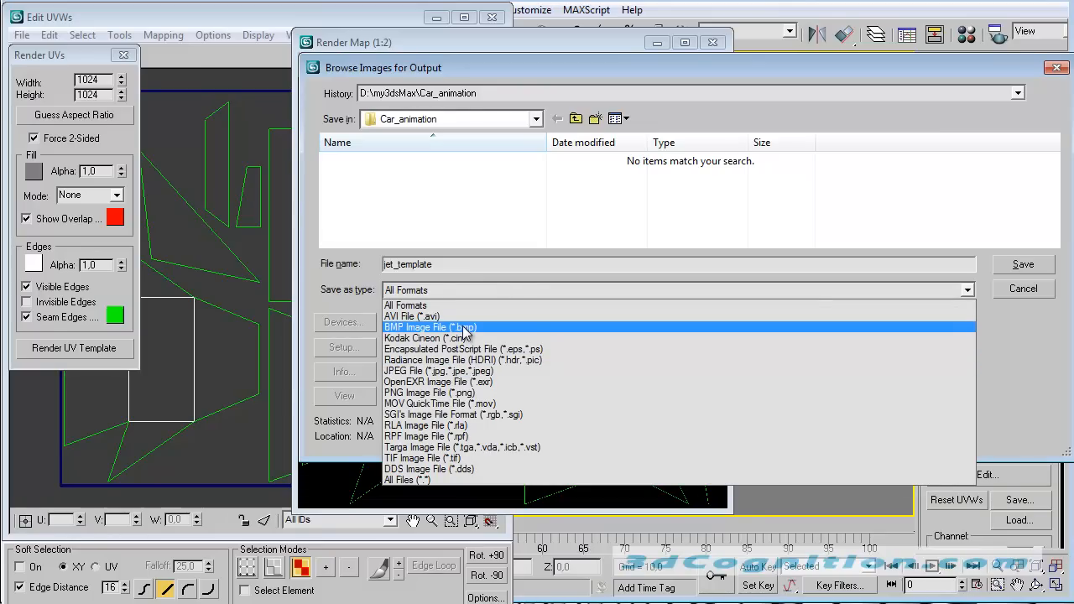
left_click(570, 370)
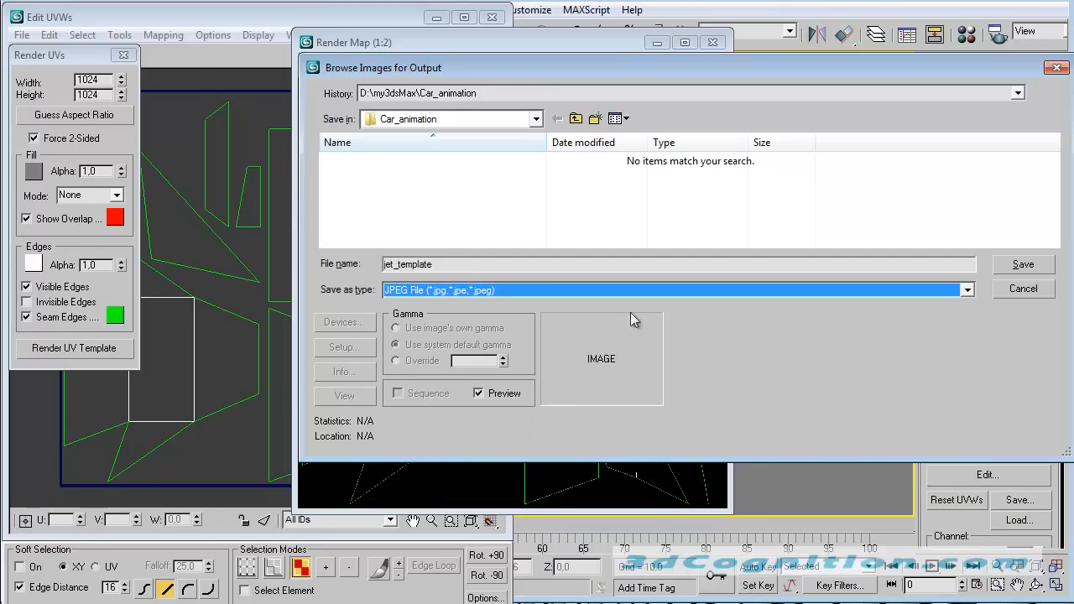
left_click(1018, 265)
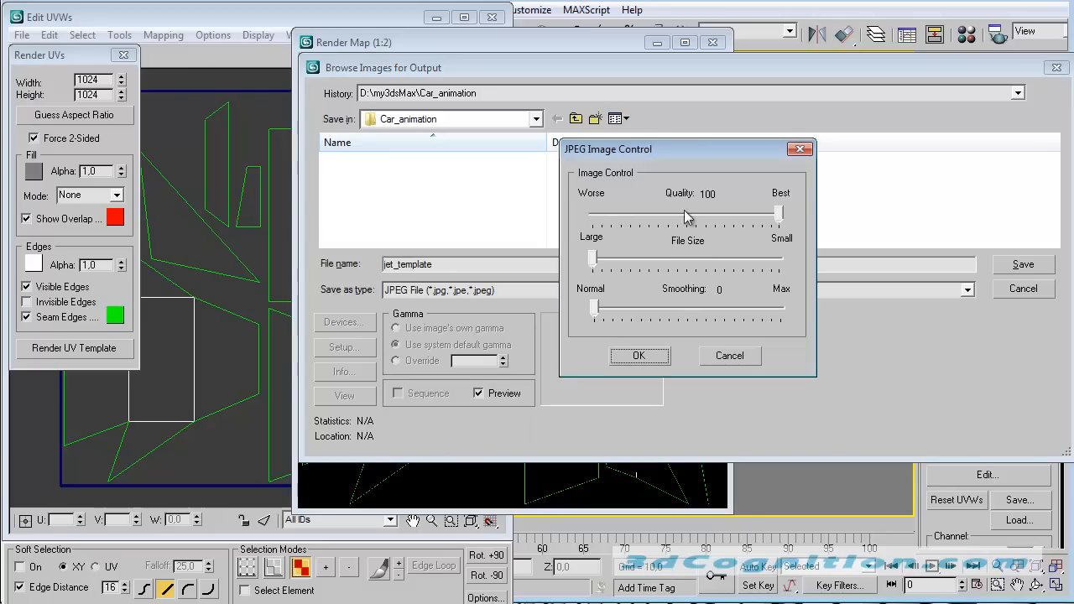
left_click(635, 359)
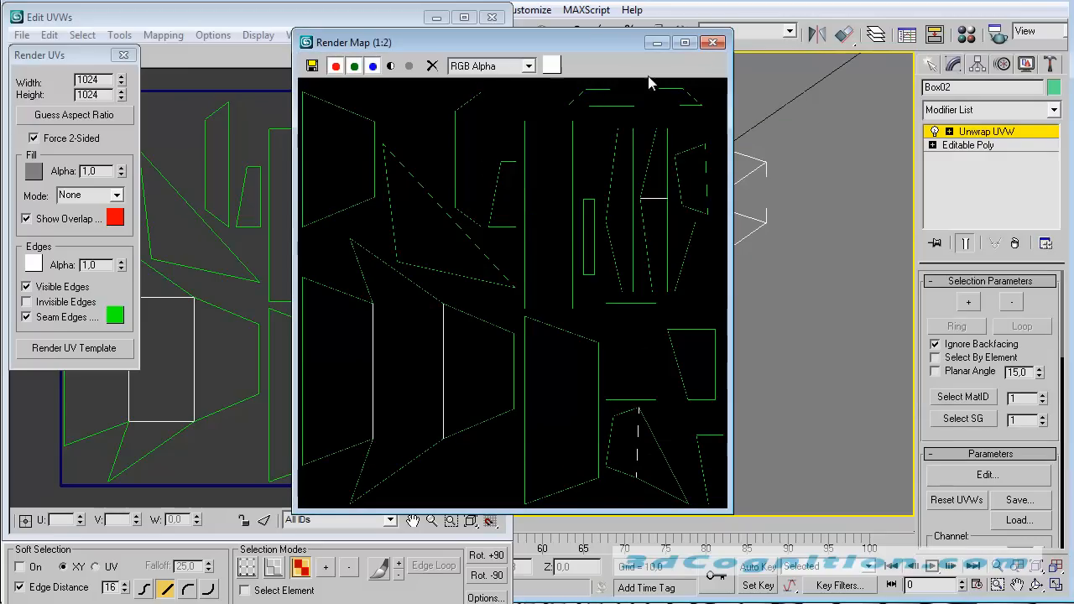
left_click(711, 46)
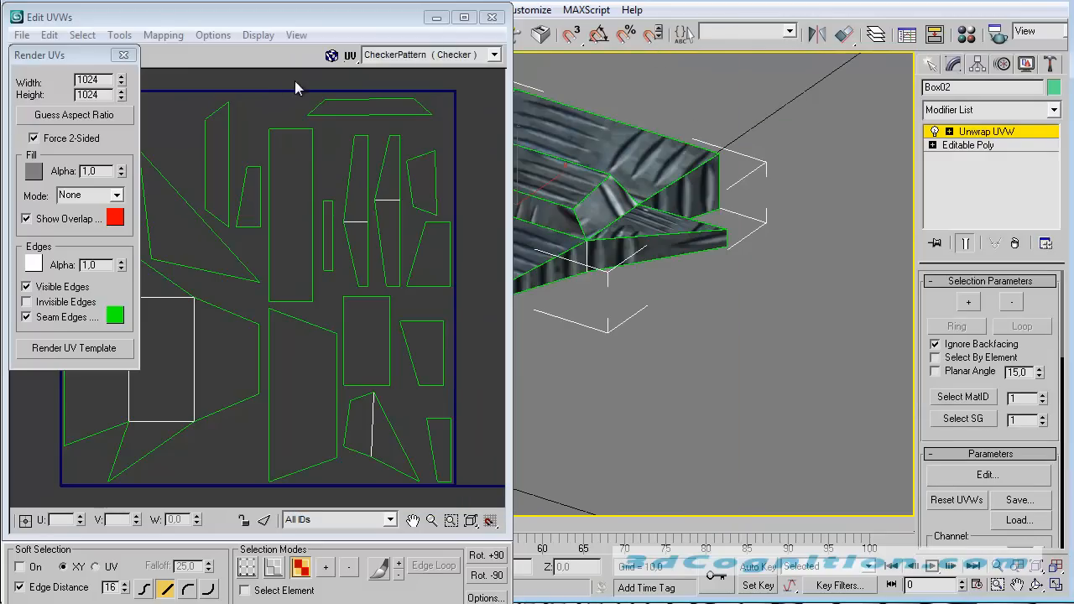
left_click(492, 17)
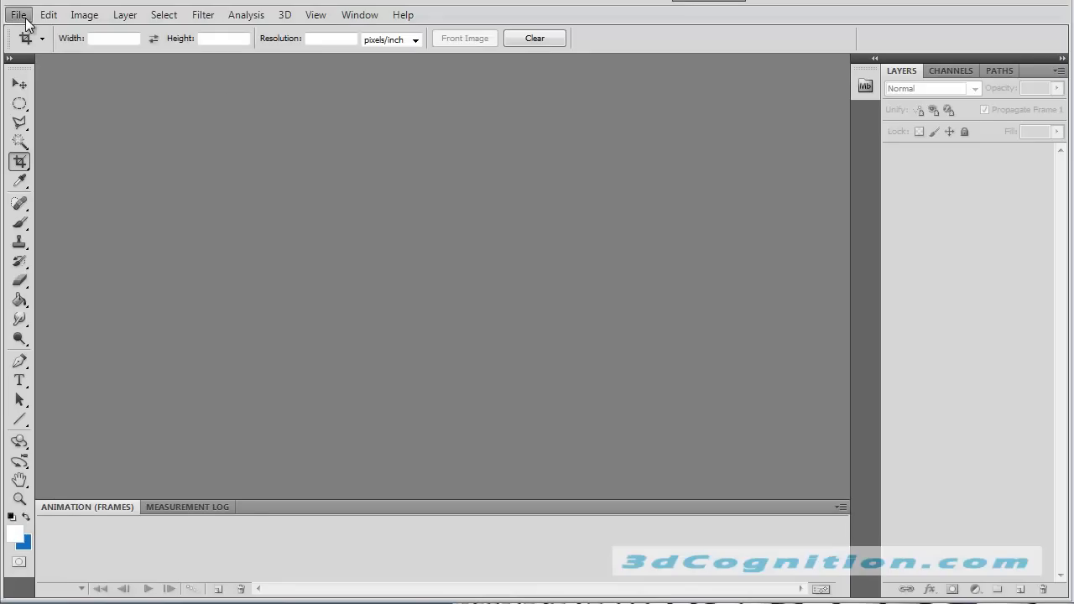
- Switch to Photoshop and open jet_template.jpg from the D:\my3dsMax\Car_animation folder
left_click(17, 14)
left_click(50, 48)
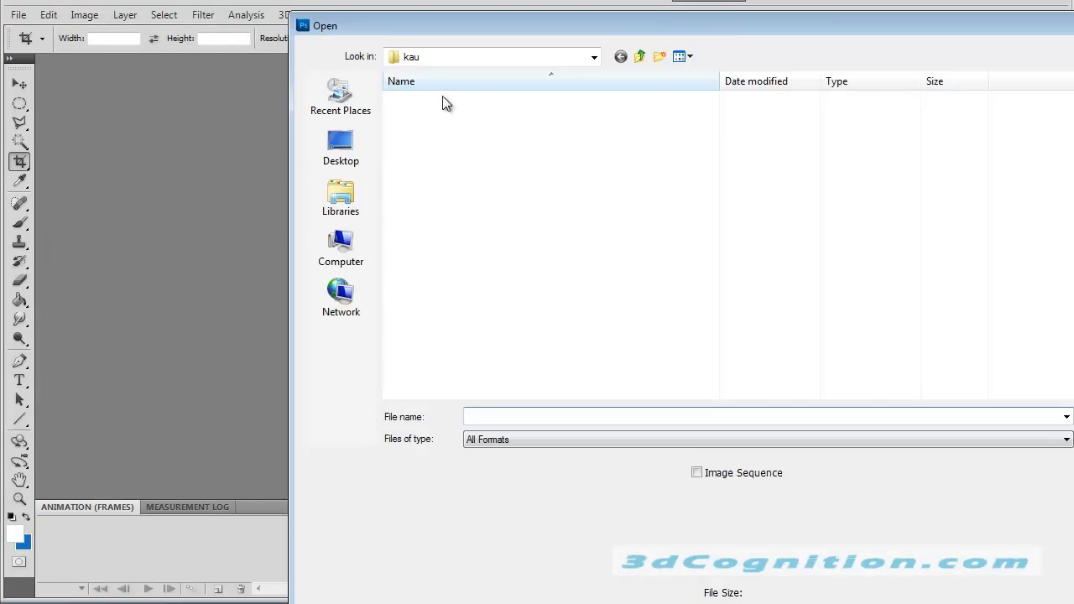
left_click(639, 56)
left_click(639, 56)
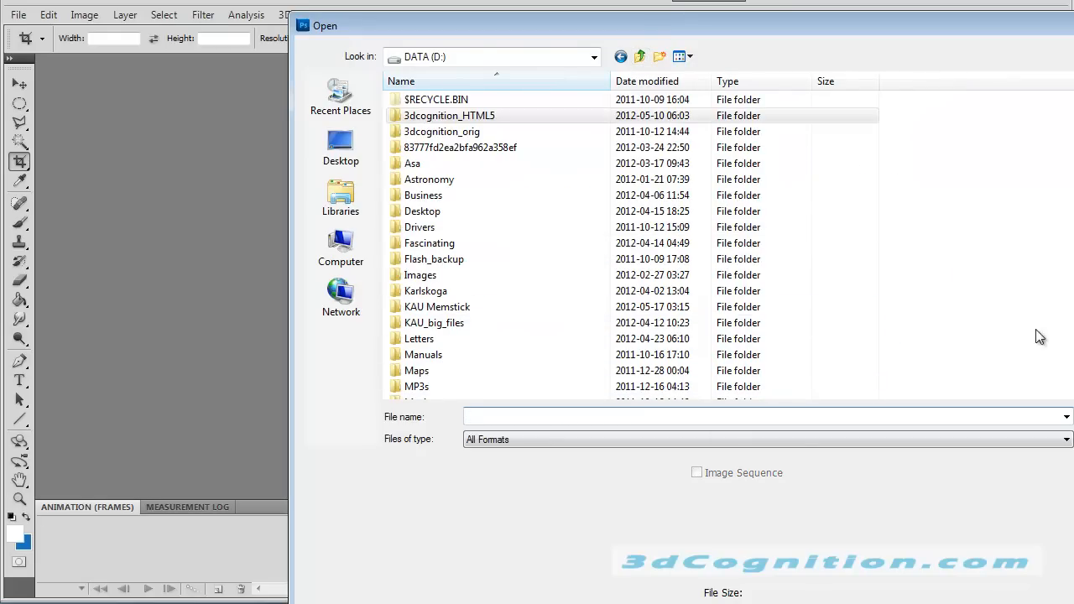
left_click_drag(1073, 124, 949, 181)
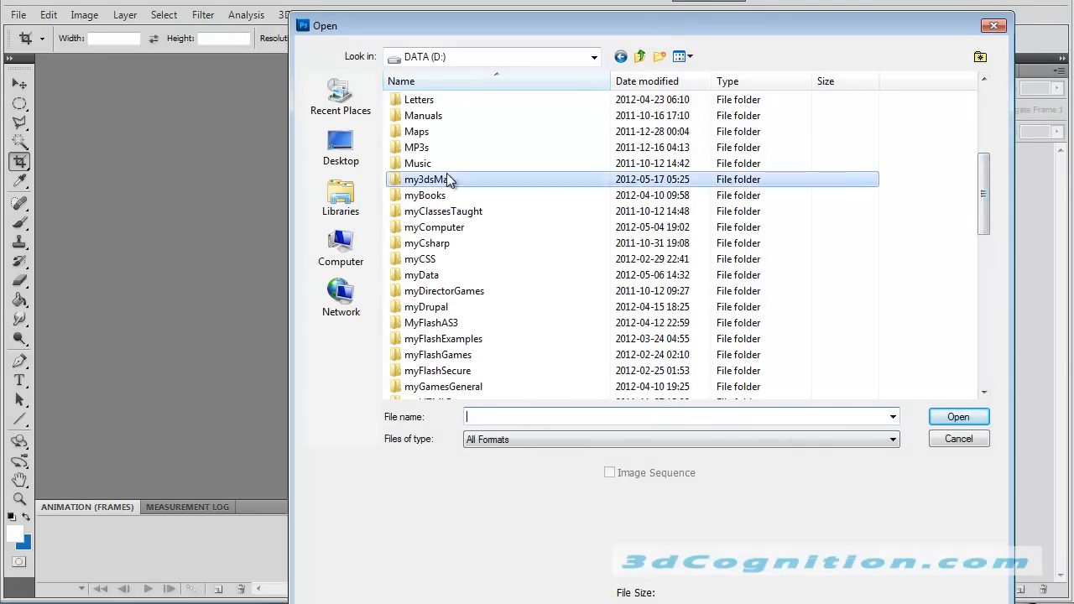
double_click(643, 178)
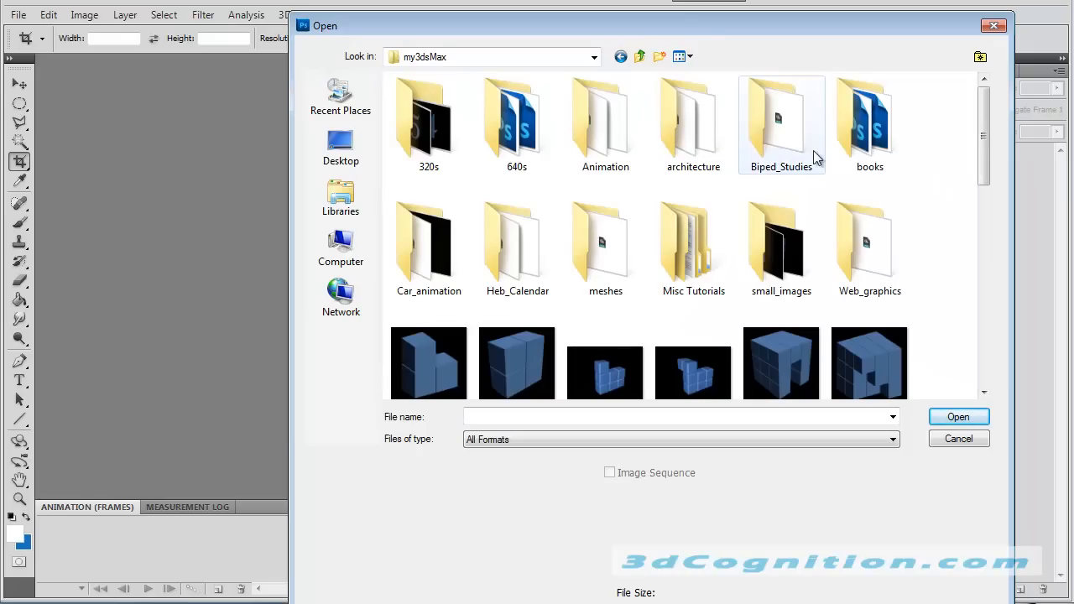
double_click(445, 276)
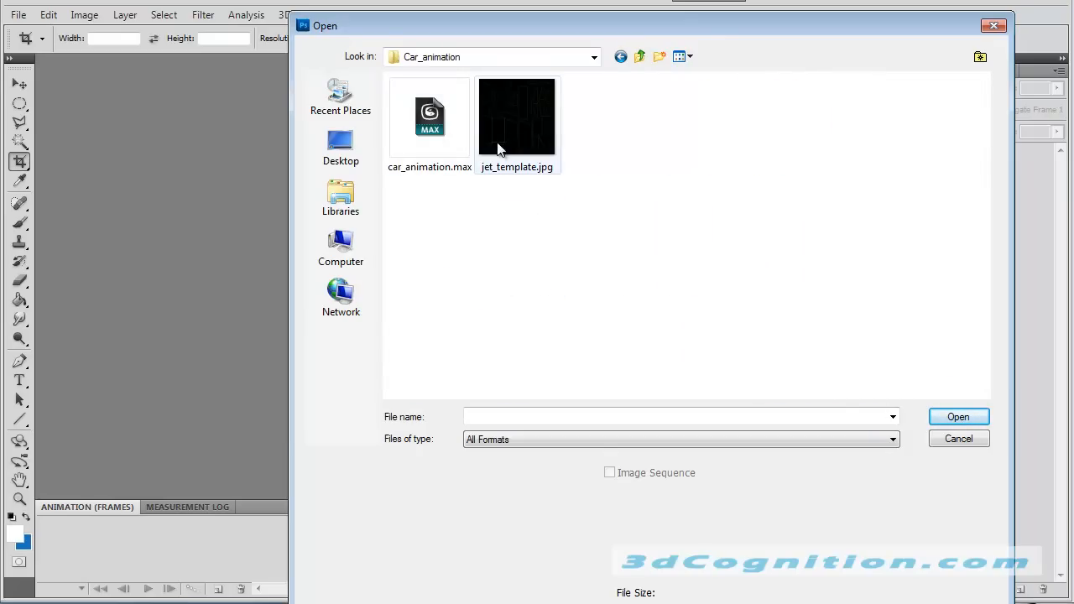
left_click(500, 147)
left_click(958, 420)
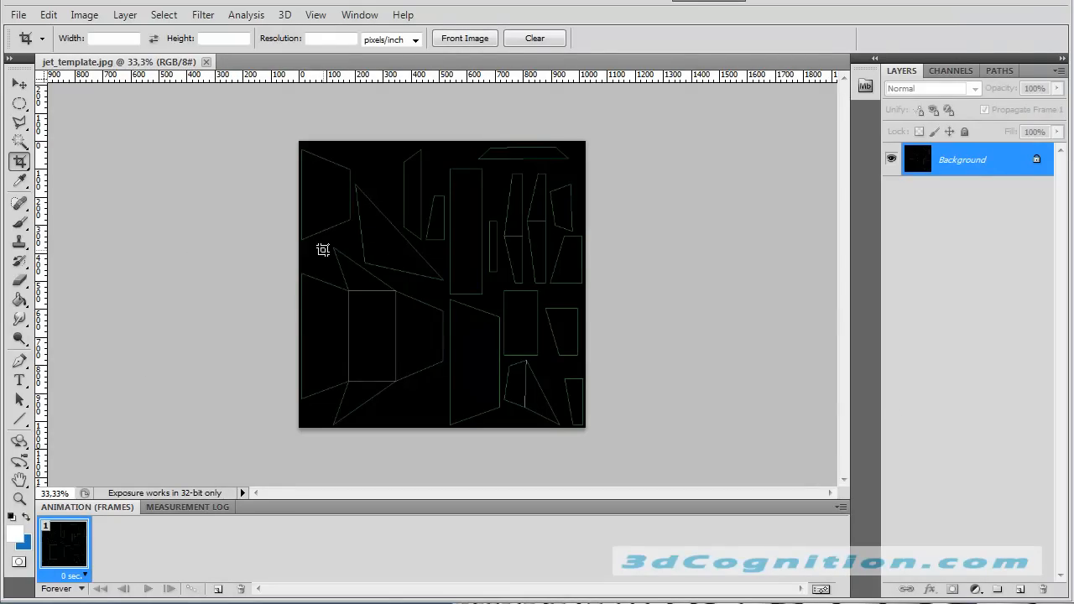
- Convert the locked background into editable Layer 0, and add a new layer above it in Screen blend mode
double_click(972, 161)
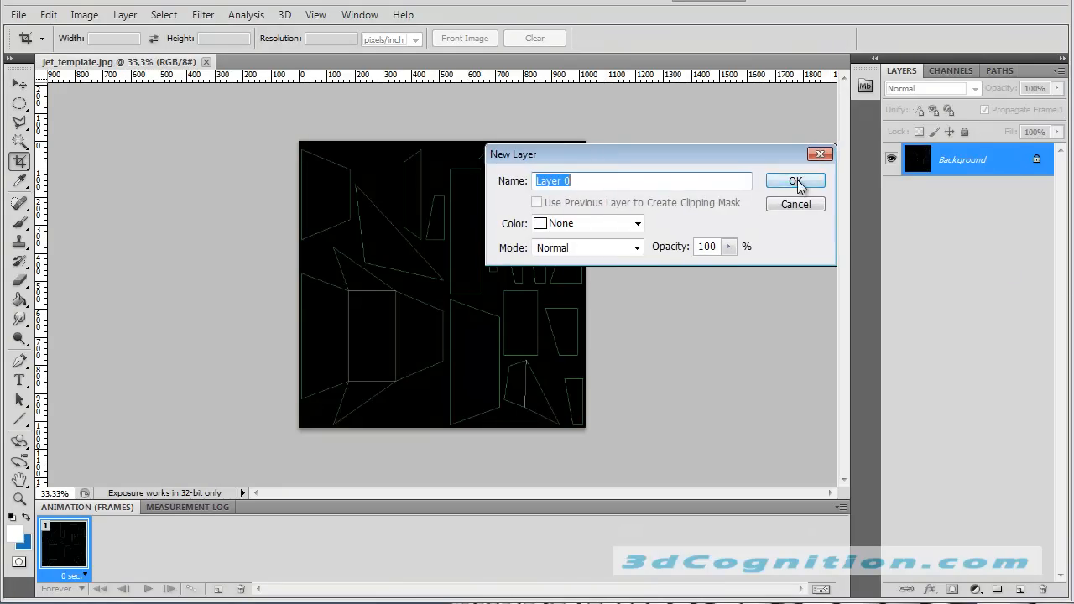
left_click(795, 182)
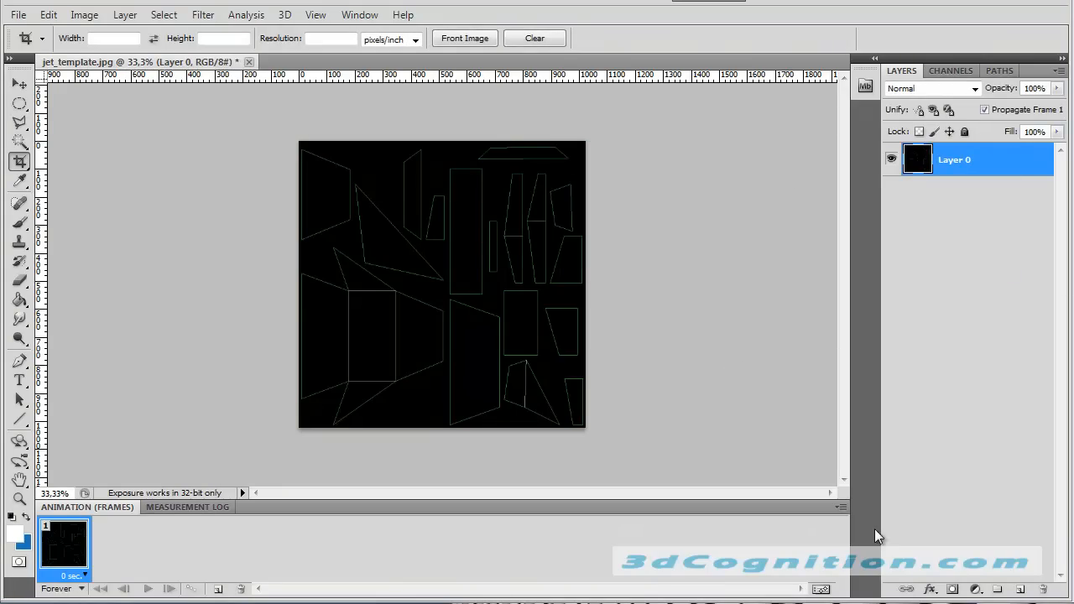
left_click(1020, 589)
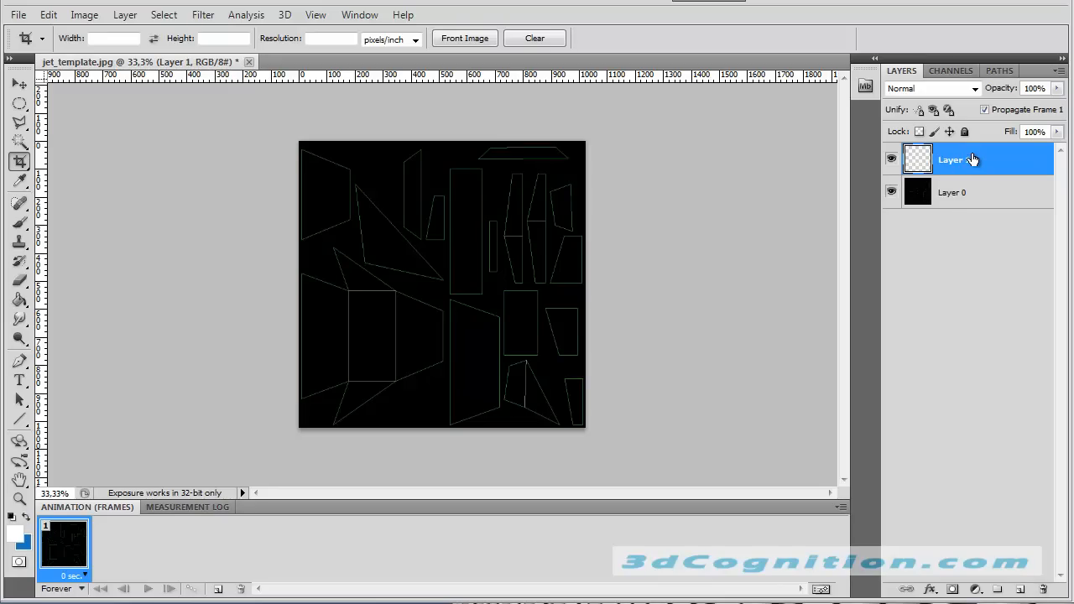
left_click(974, 89)
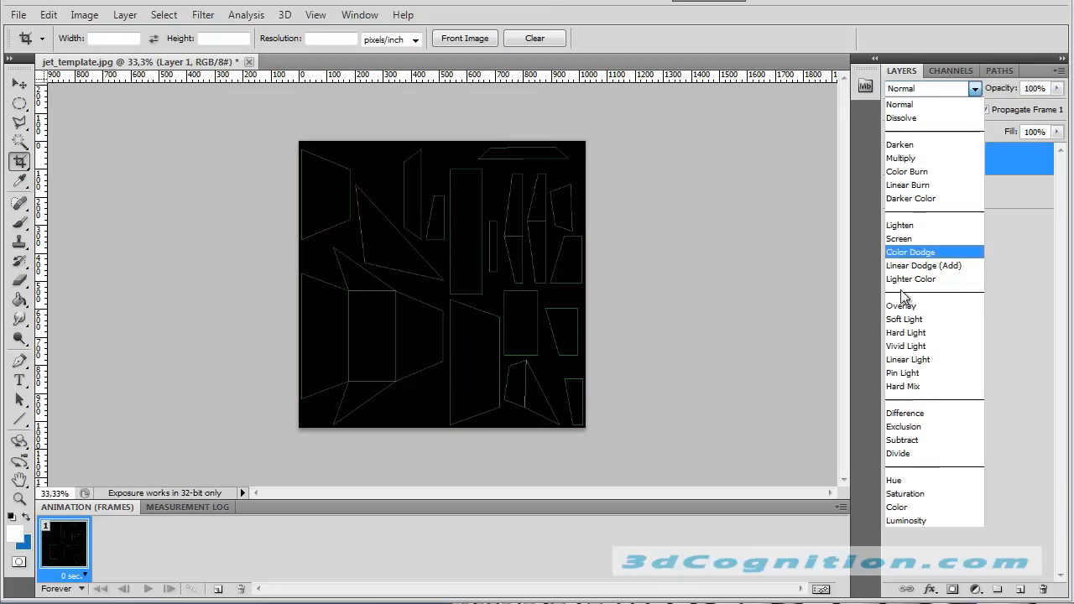
left_click(915, 240)
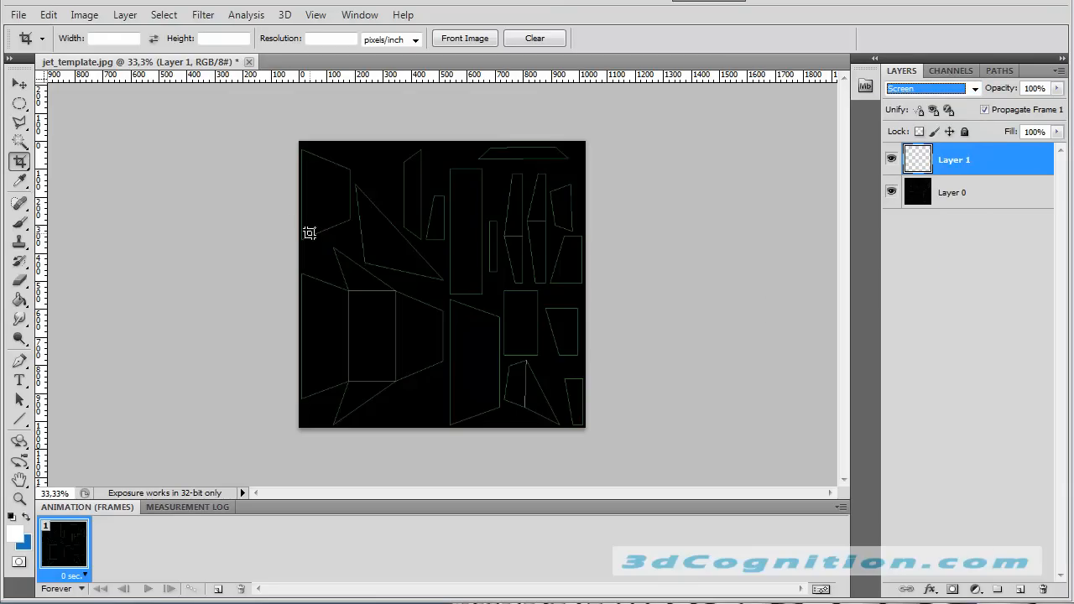
- Brush blue over the lower-left body pieces of the template on Layer 1
left_click(20, 222)
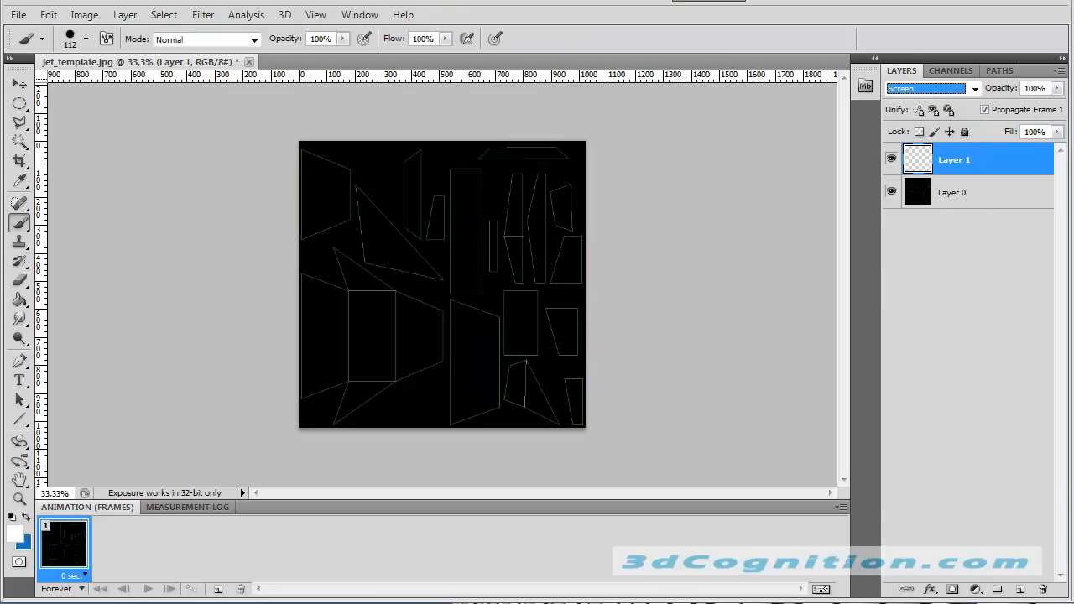
left_click(26, 517)
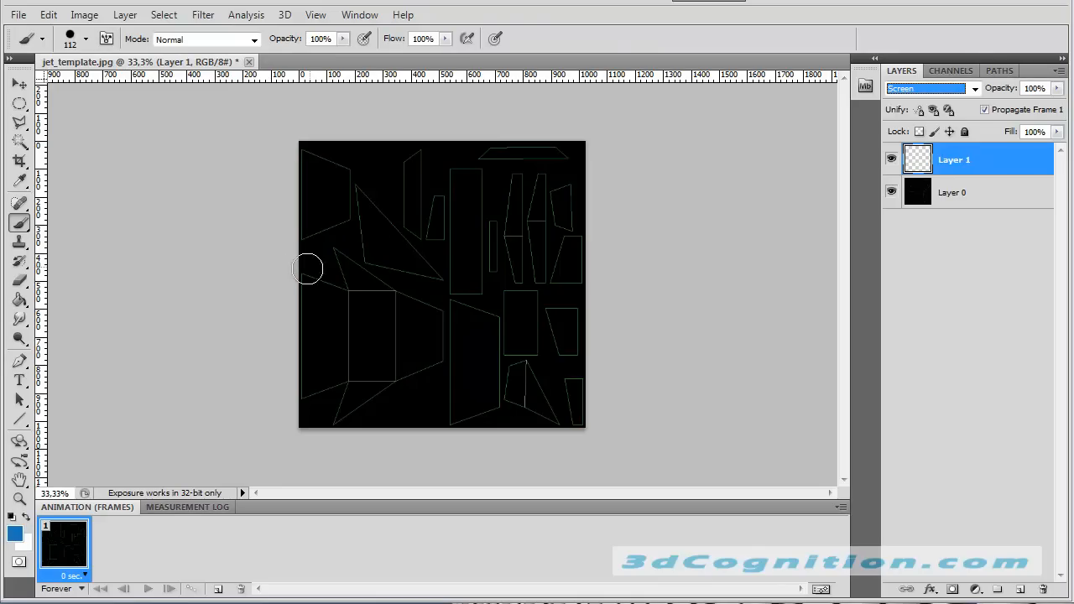
mouse_move(271, 321)
left_mouse_down()
mouse_move(423, 328)
mouse_move(369, 346)
mouse_move(295, 348)
mouse_move(419, 362)
mouse_move(297, 370)
mouse_move(352, 401)
mouse_move(300, 400)
mouse_move(307, 408)
mouse_move(309, 392)
left_mouse_up()
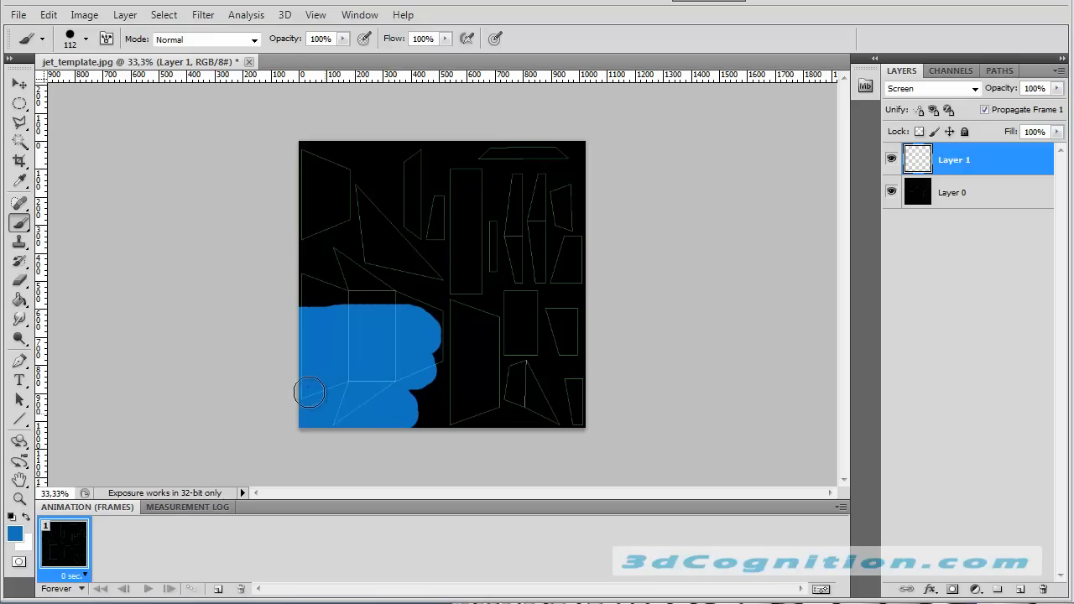
- Close the Animation and Measurement Log panel group to free up canvas space
left_click(19, 498)
left_click(377, 321)
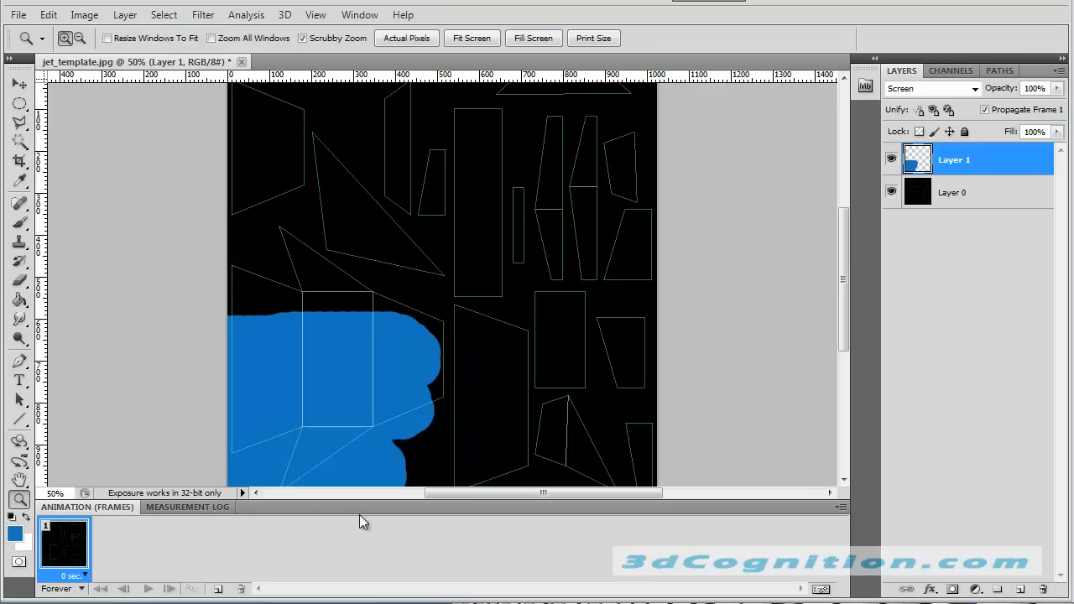
left_click(841, 506)
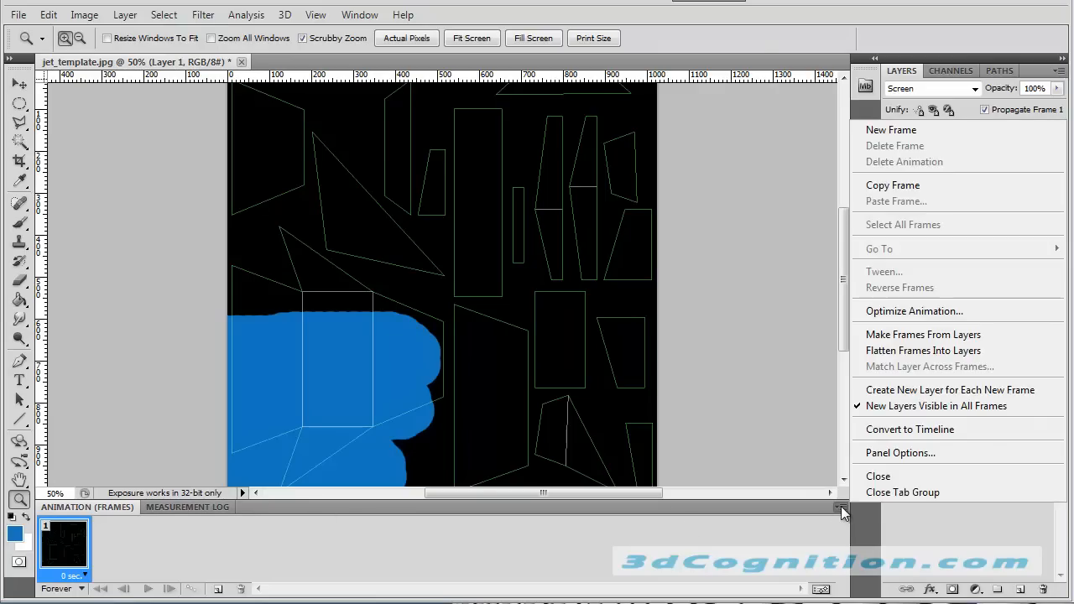
left_click(906, 491)
left_click(434, 361)
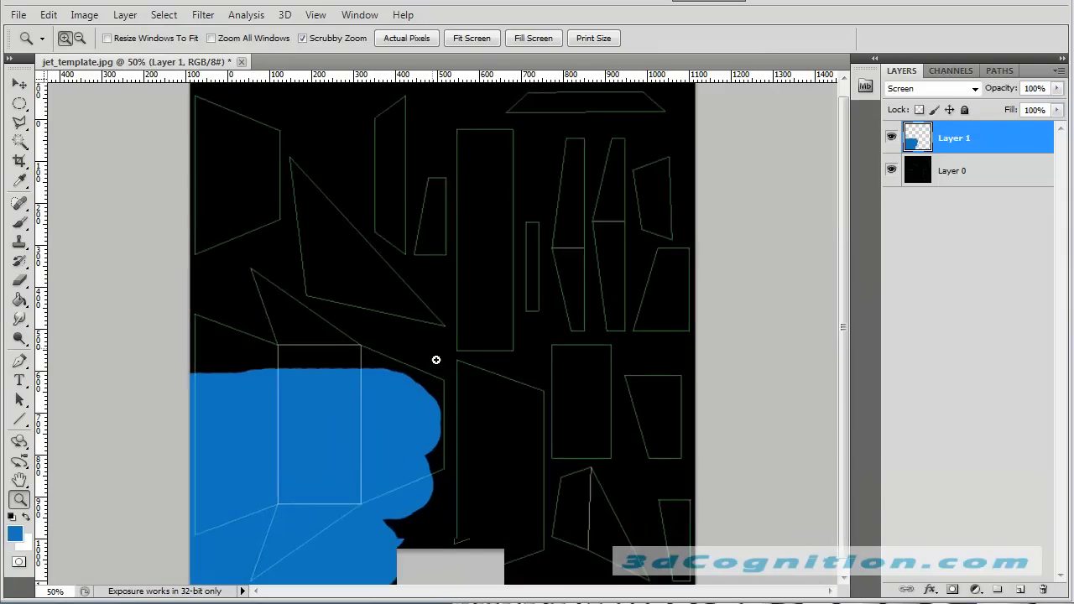
- Set the foreground colour to grey (RGB 176, 176, 176) and brush over the flat trapezoid in the template's upper-right corner
scroll(429, 390, "down", 3)
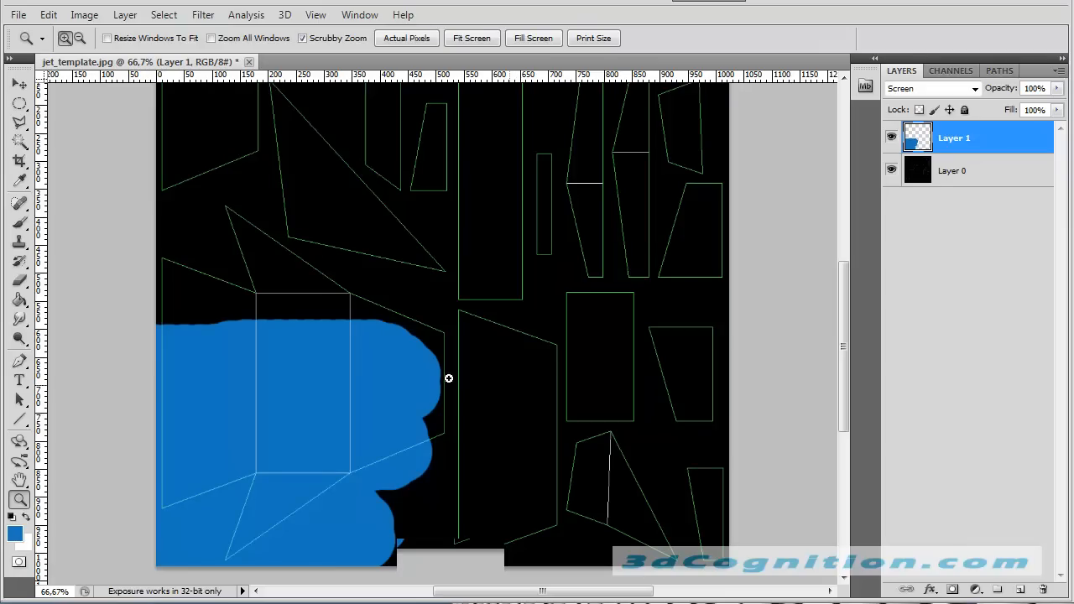
scroll(388, 290, "up", 9)
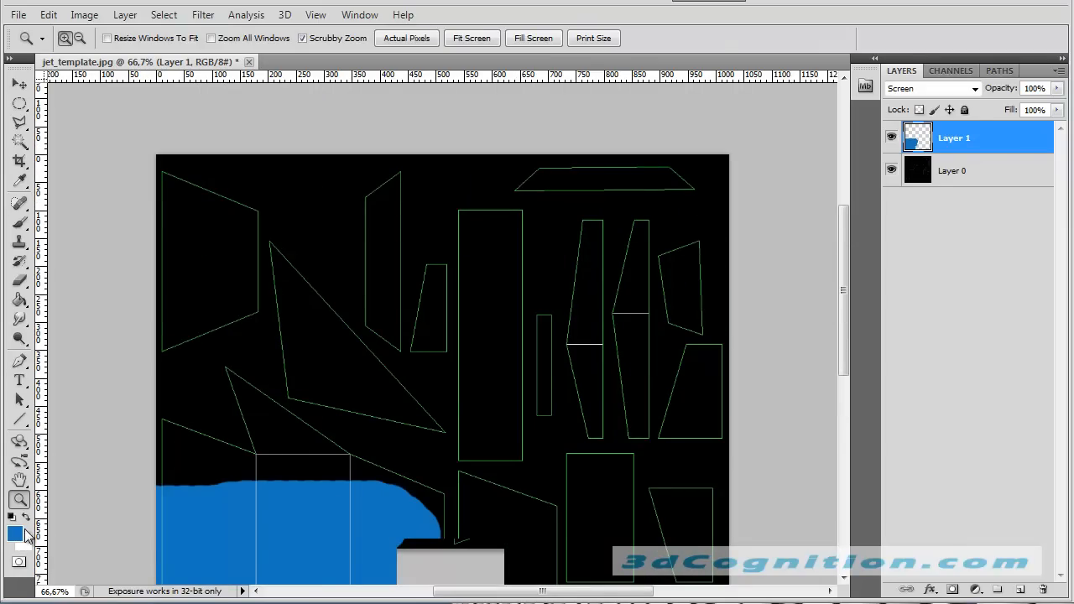
left_click(27, 520)
left_click(14, 532)
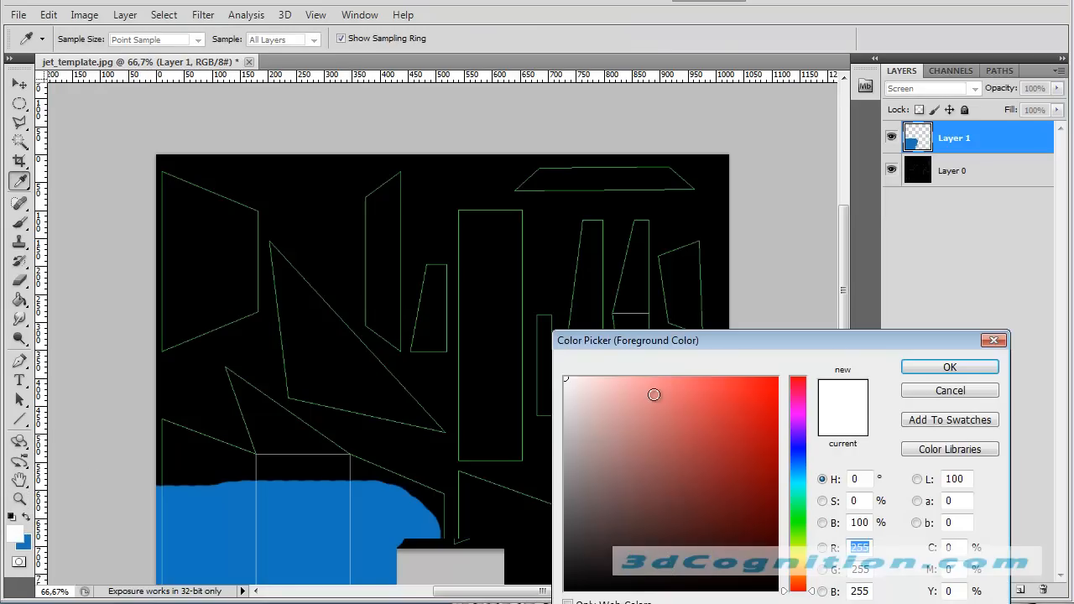
mouse_move(651, 391)
left_mouse_down()
mouse_move(566, 479)
mouse_move(566, 443)
left_mouse_up()
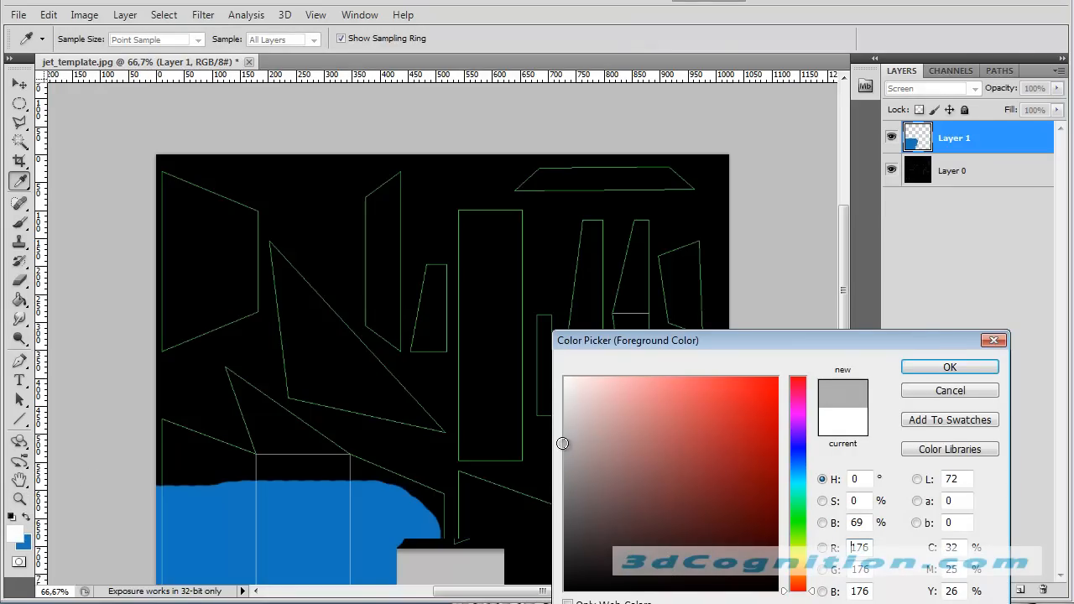
left_click(934, 365)
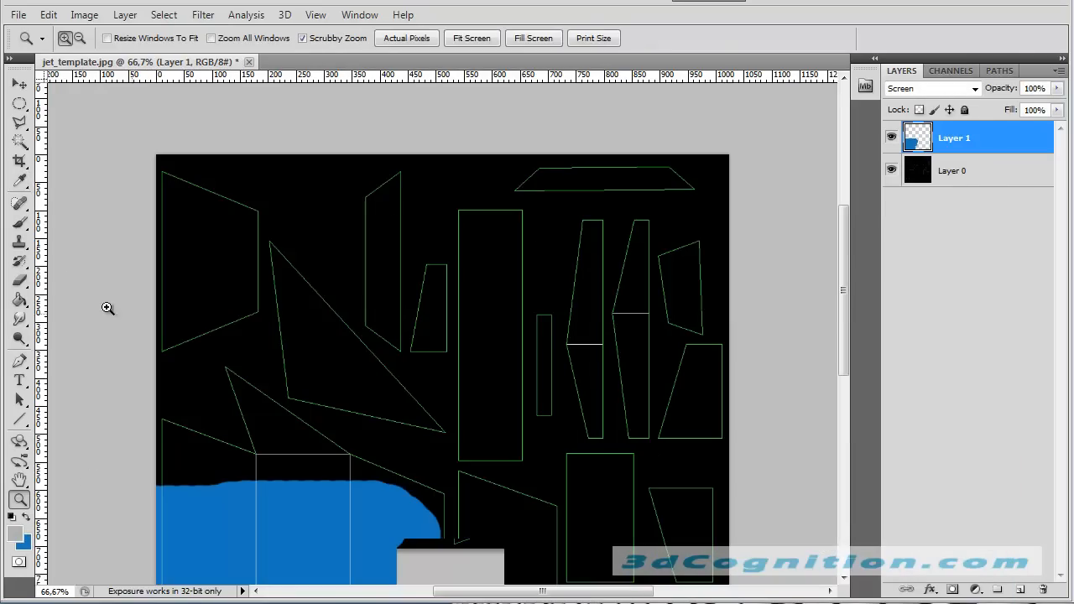
left_click(23, 223)
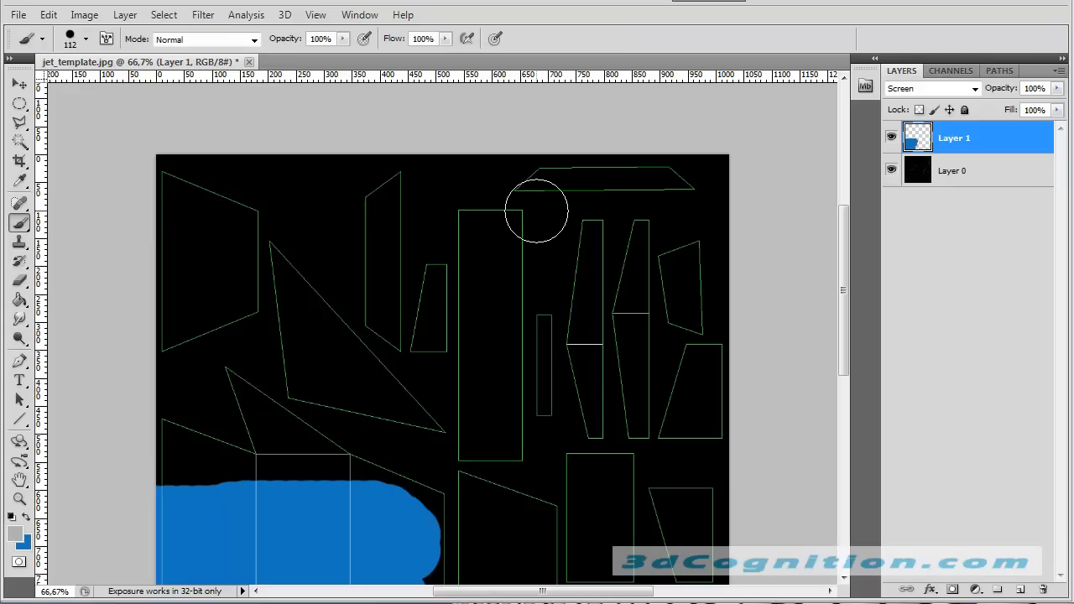
left_click_drag(534, 183, 678, 193)
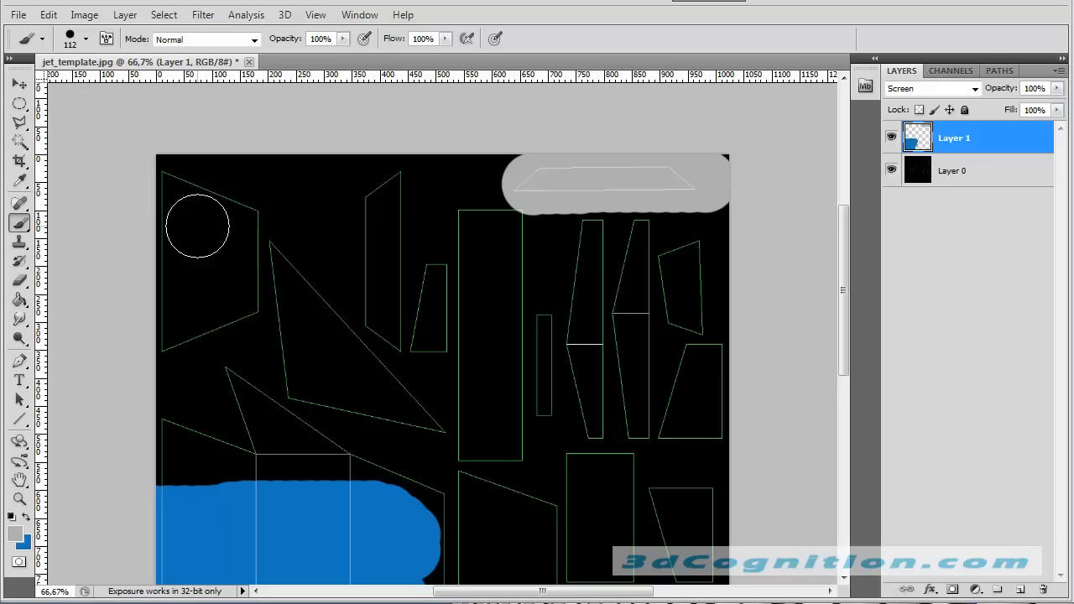
- Draw three short diagonal 3 px lines in near-white (RGB 254, 252, 252) inside the grey trapezoid as a glass reflection
left_click(19, 420)
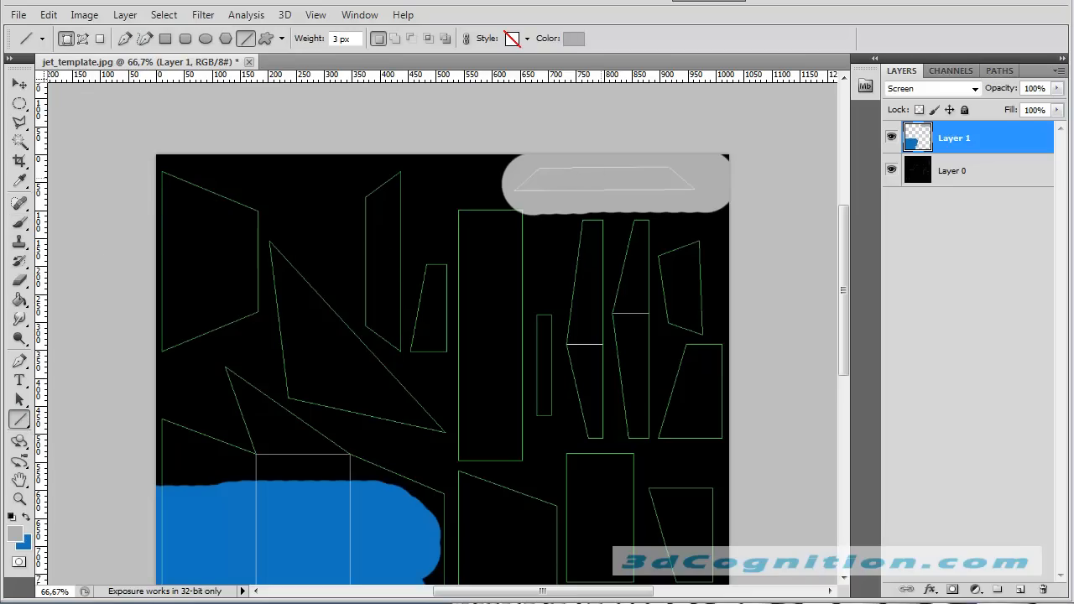
left_click(15, 532)
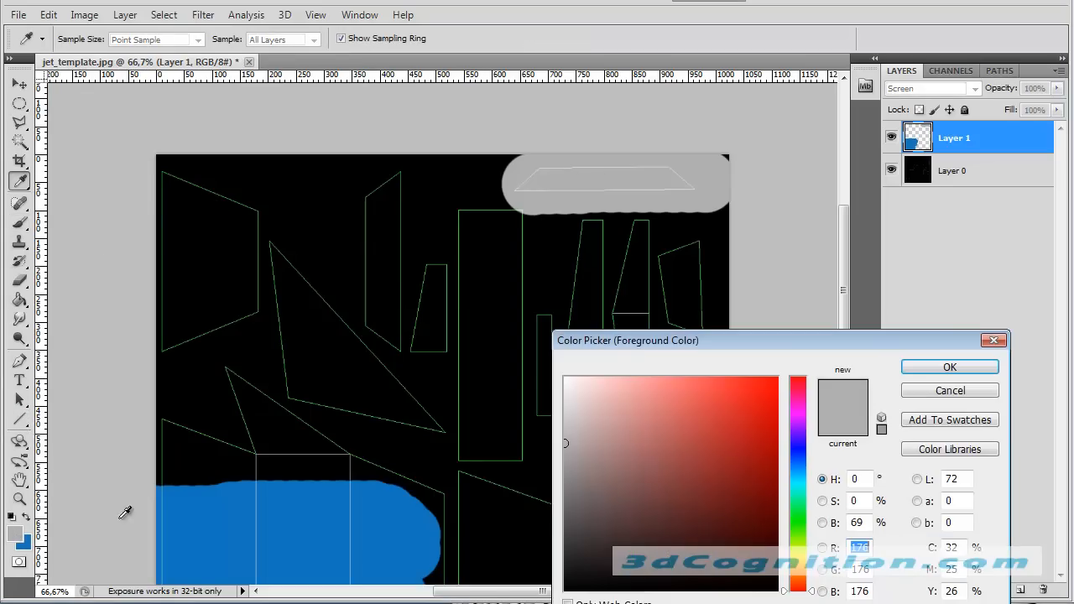
left_click(566, 377)
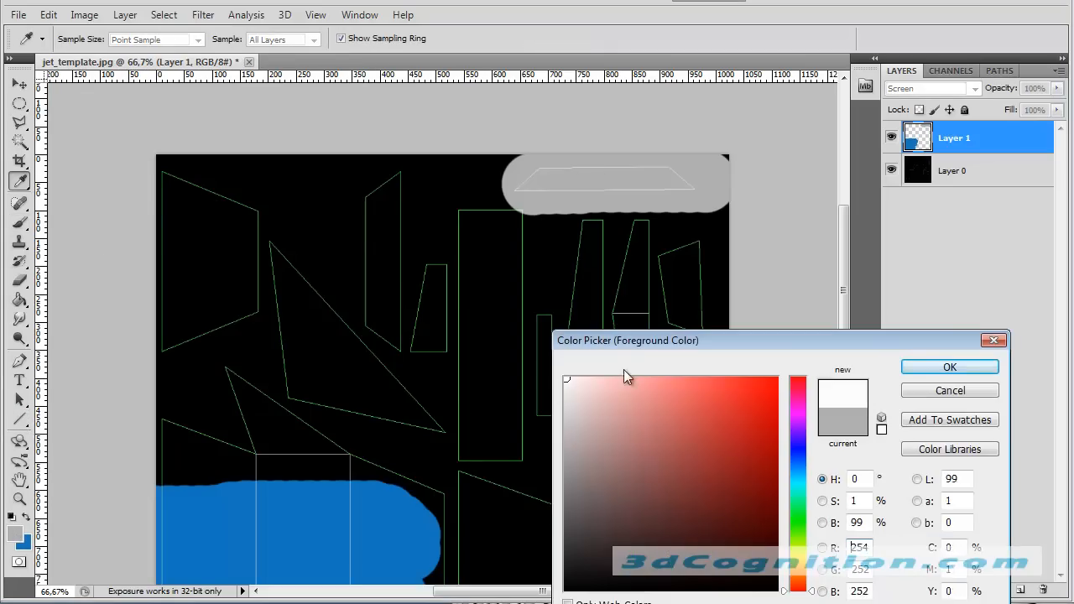
left_click(931, 367)
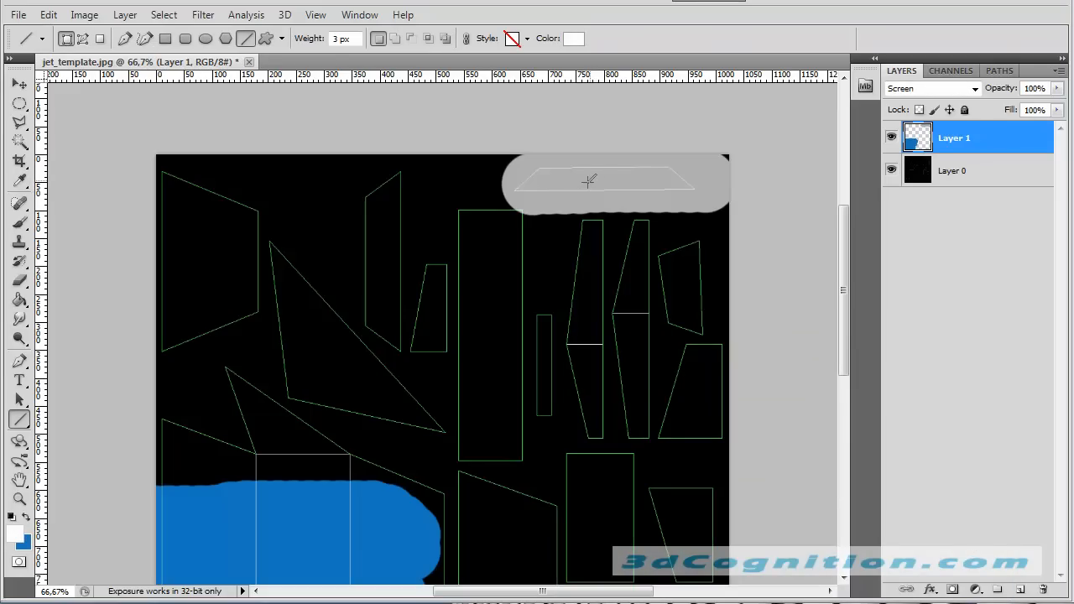
mouse_move(588, 181)
left_mouse_down()
mouse_move(614, 176)
mouse_move(596, 178)
left_mouse_up()
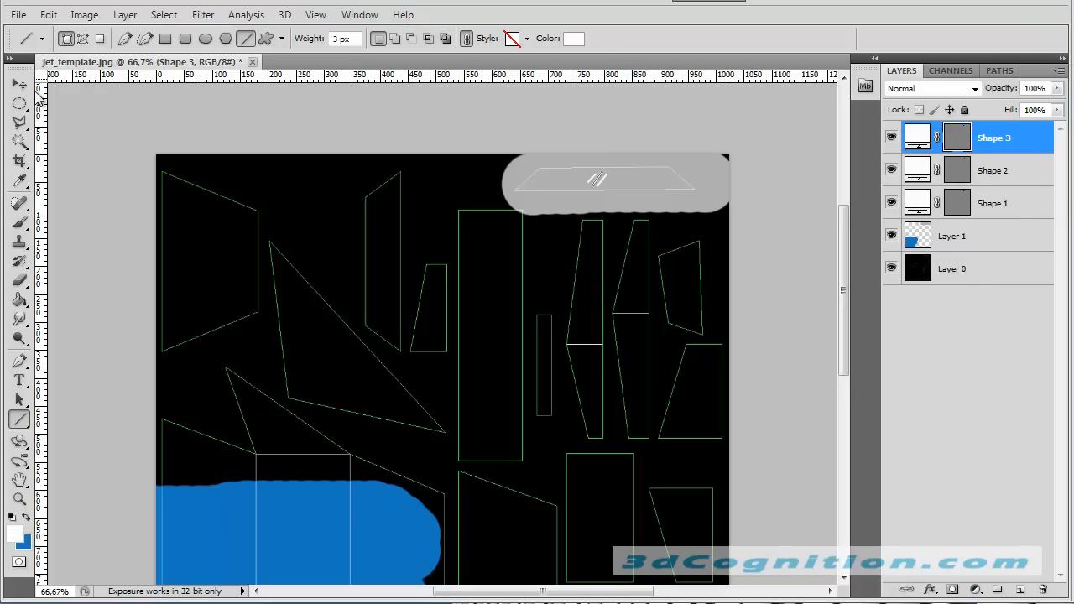
- Paint the remaining template pieces blue on Layer 1 with a 463 px brush, keeping the grey window piece clear
left_click(20, 84)
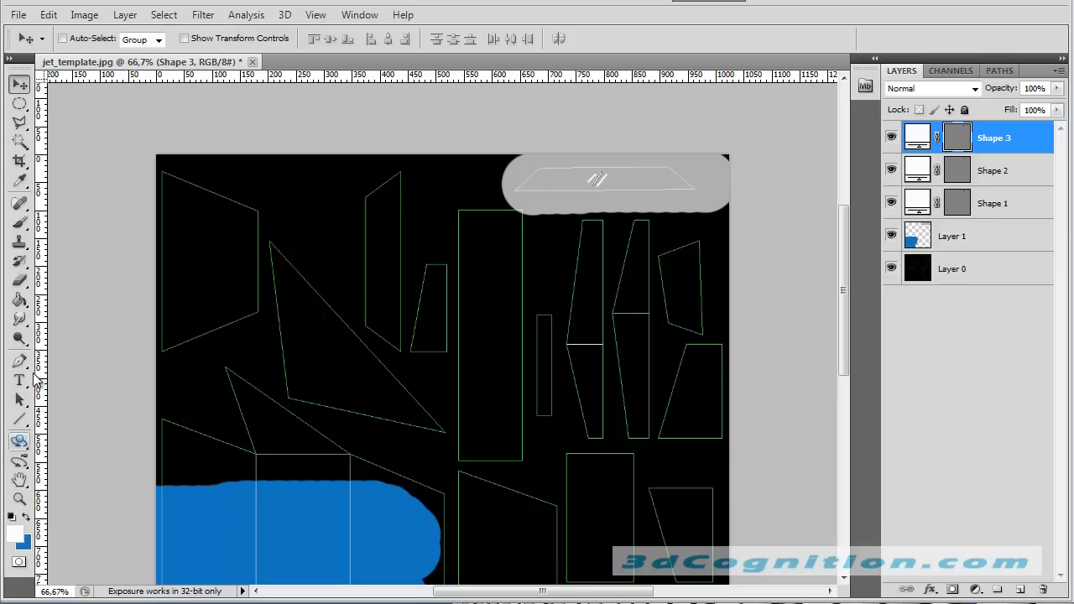
left_click(26, 517)
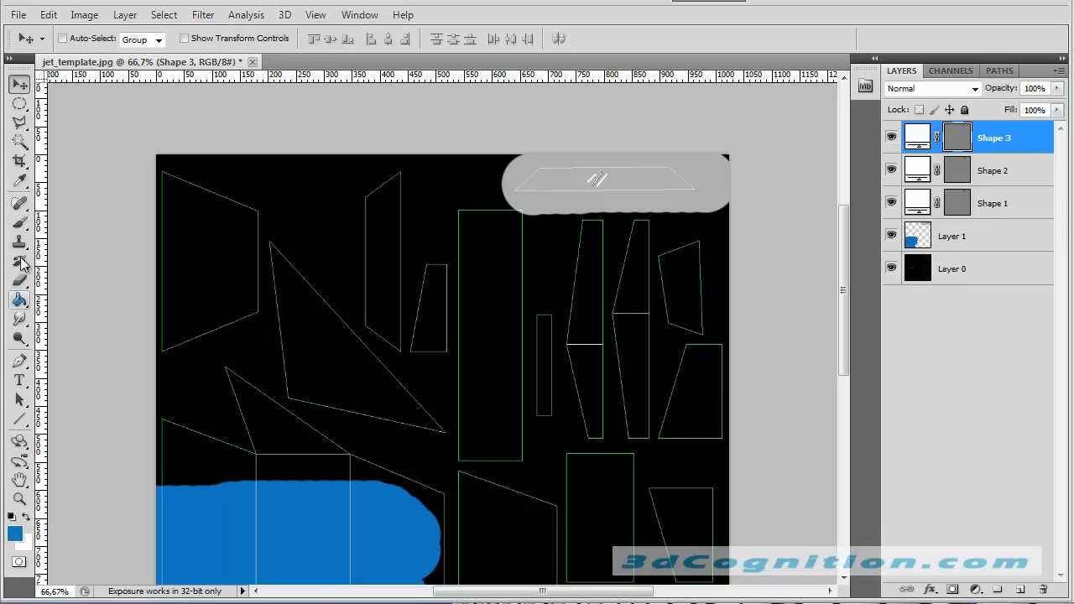
left_click(20, 222)
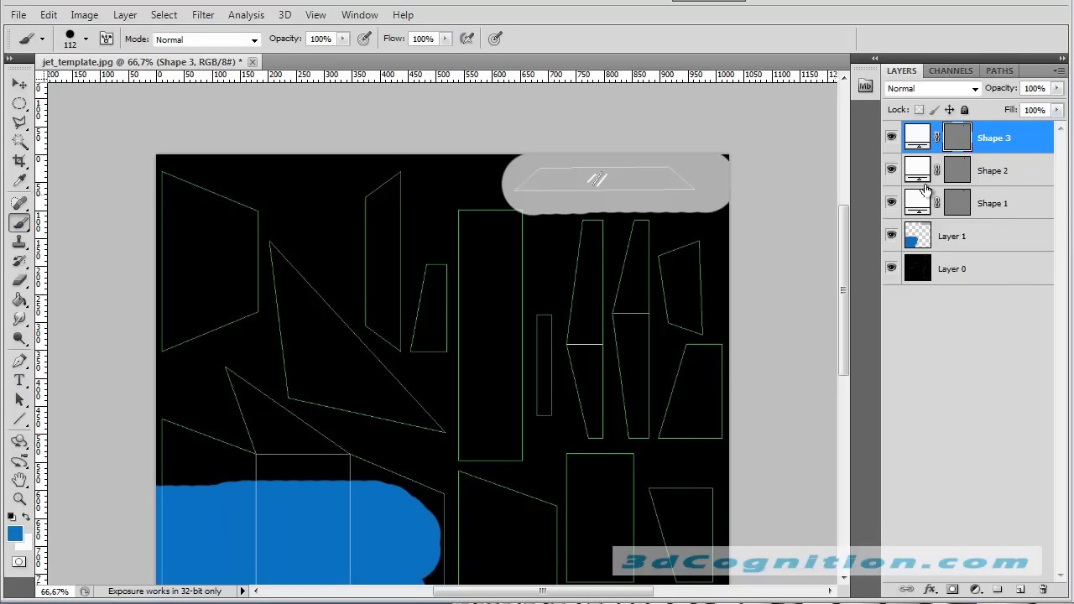
left_click(990, 241)
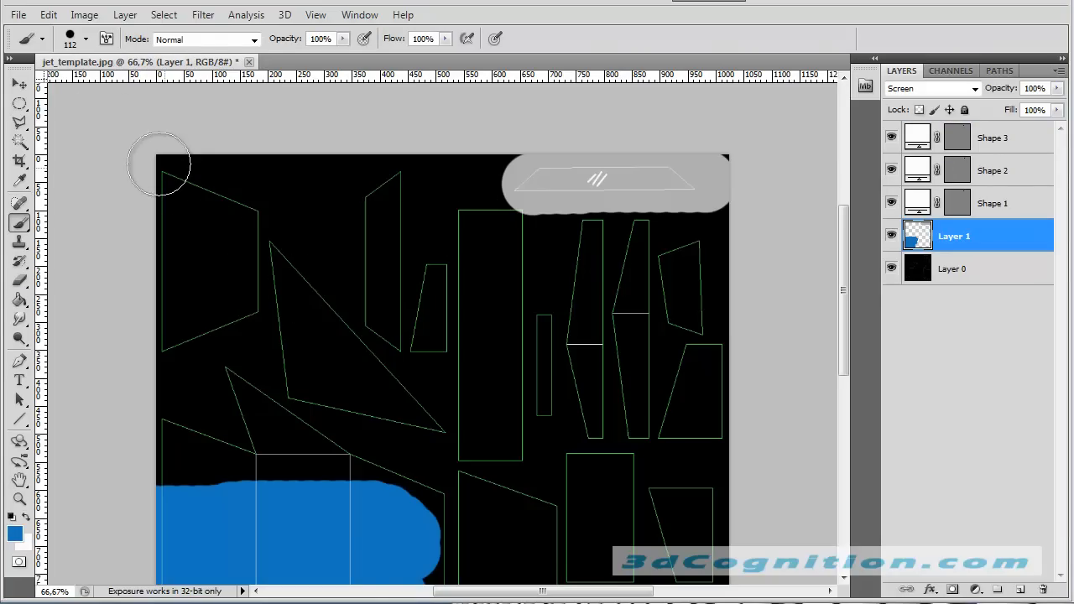
left_click(85, 39)
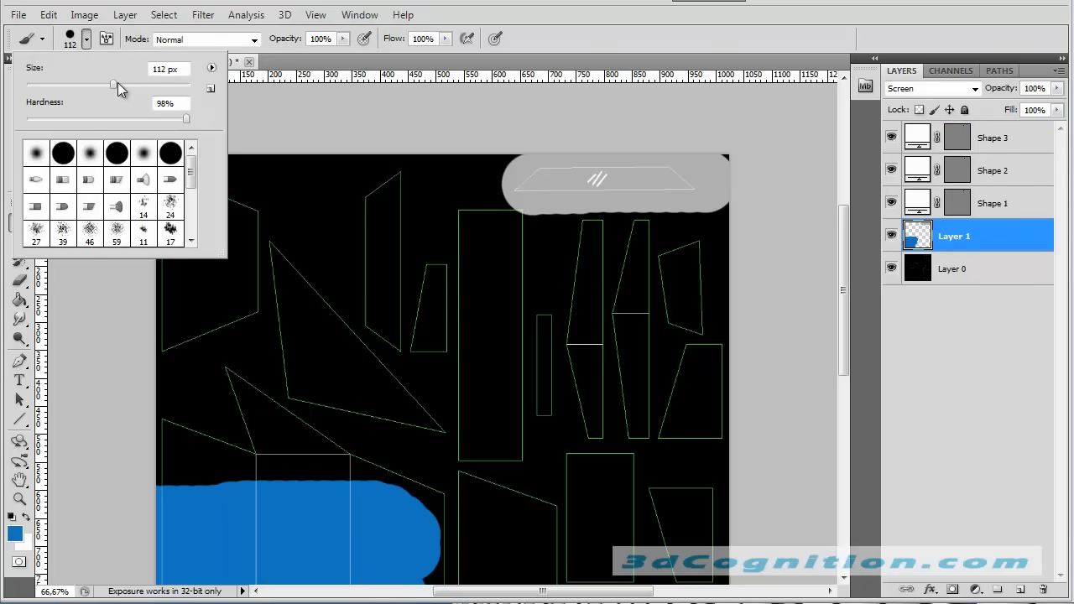
left_click_drag(124, 86, 171, 85)
mouse_move(265, 207)
left_mouse_down()
mouse_move(248, 380)
mouse_move(253, 494)
mouse_move(576, 492)
mouse_move(666, 431)
mouse_move(652, 348)
mouse_move(662, 340)
mouse_move(575, 302)
mouse_move(456, 324)
mouse_move(364, 277)
mouse_move(378, 217)
left_mouse_up()
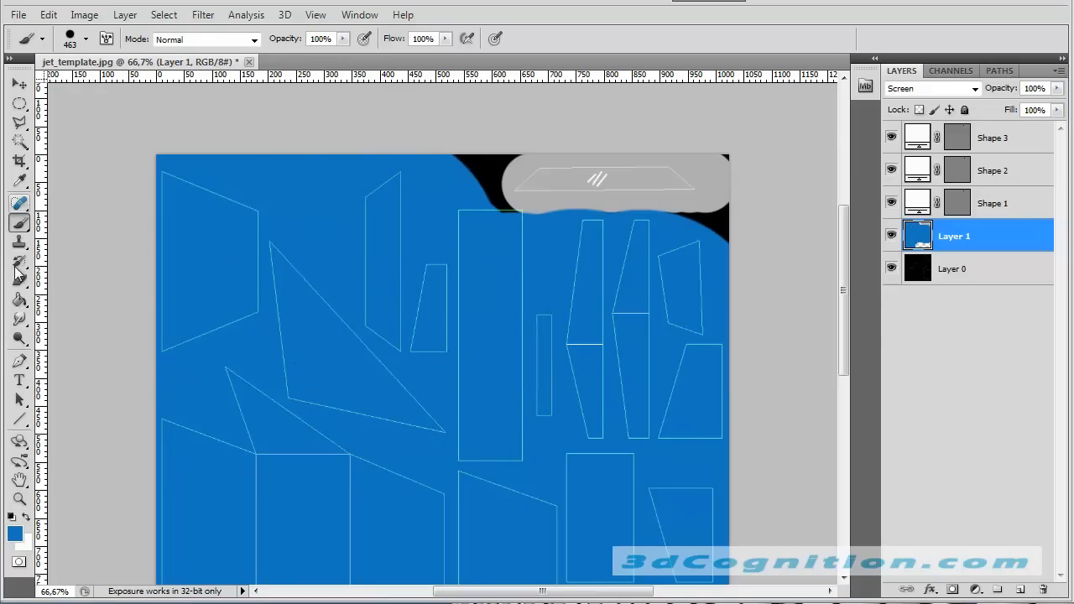
- Set the text colour to light green (RGB 177, 250, 181) for the Type tool
left_click(20, 380)
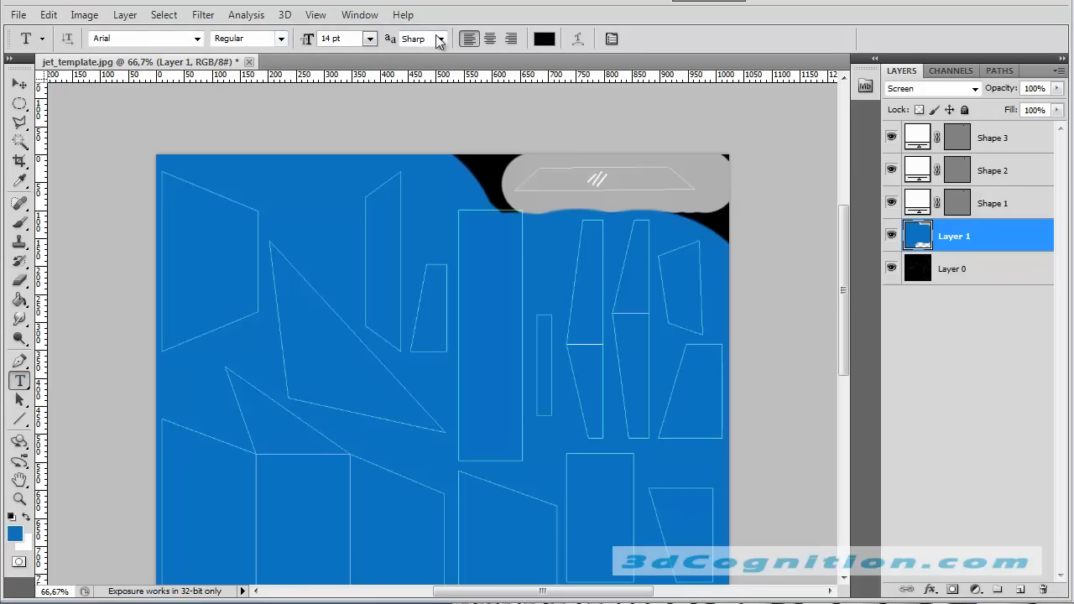
left_click(542, 42)
left_click_drag(798, 472, 801, 516)
left_click(626, 381)
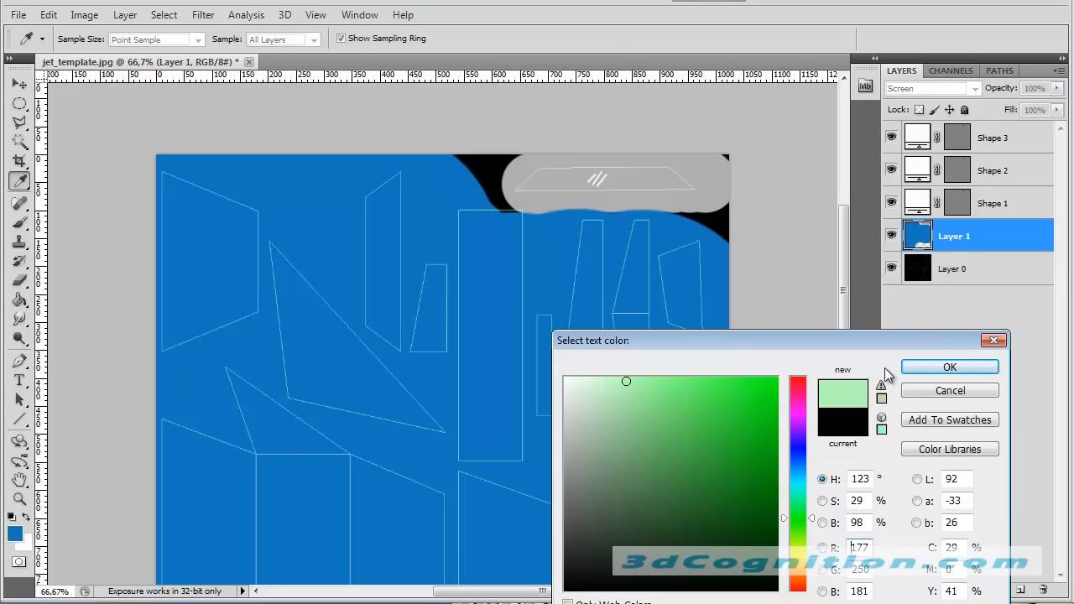
left_click(913, 368)
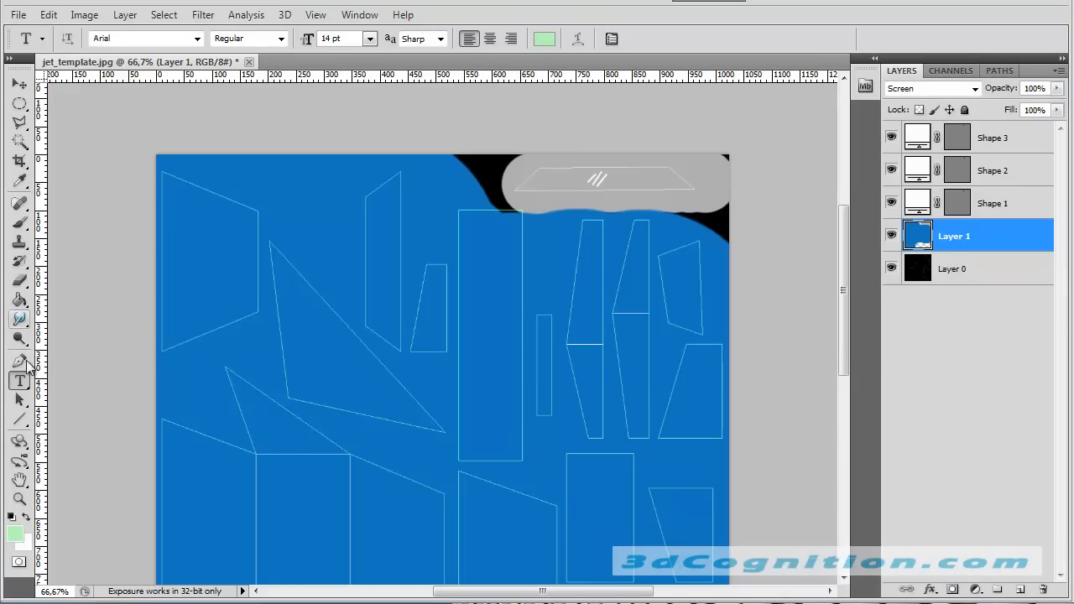
- Add the text N59 in 72 pt Arial and position it inside the large triangular wing piece
left_click(309, 362)
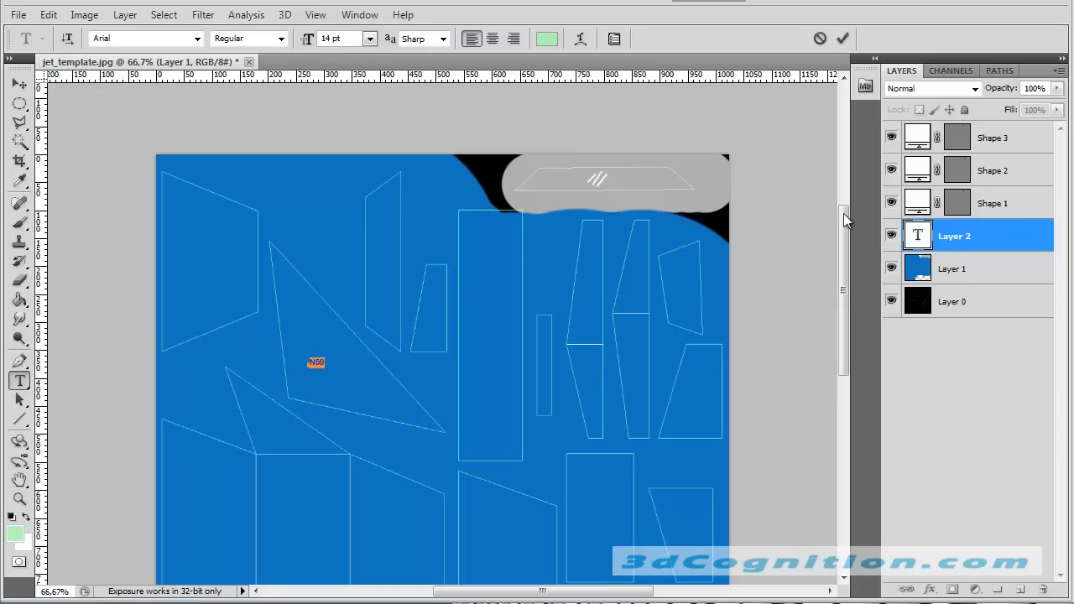
left_click(369, 39)
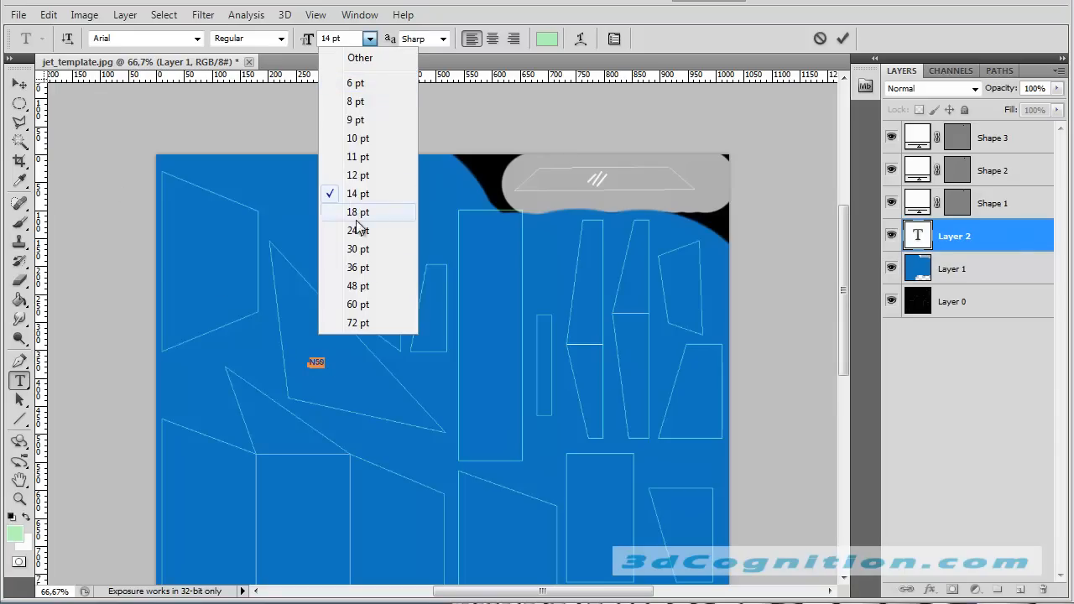
left_click(360, 323)
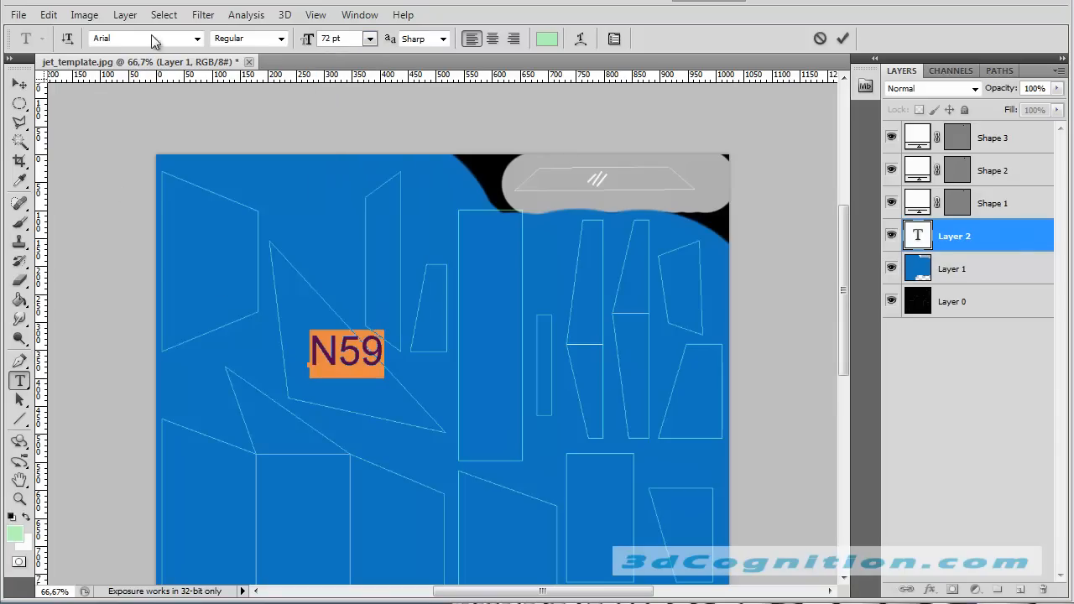
left_click(18, 84)
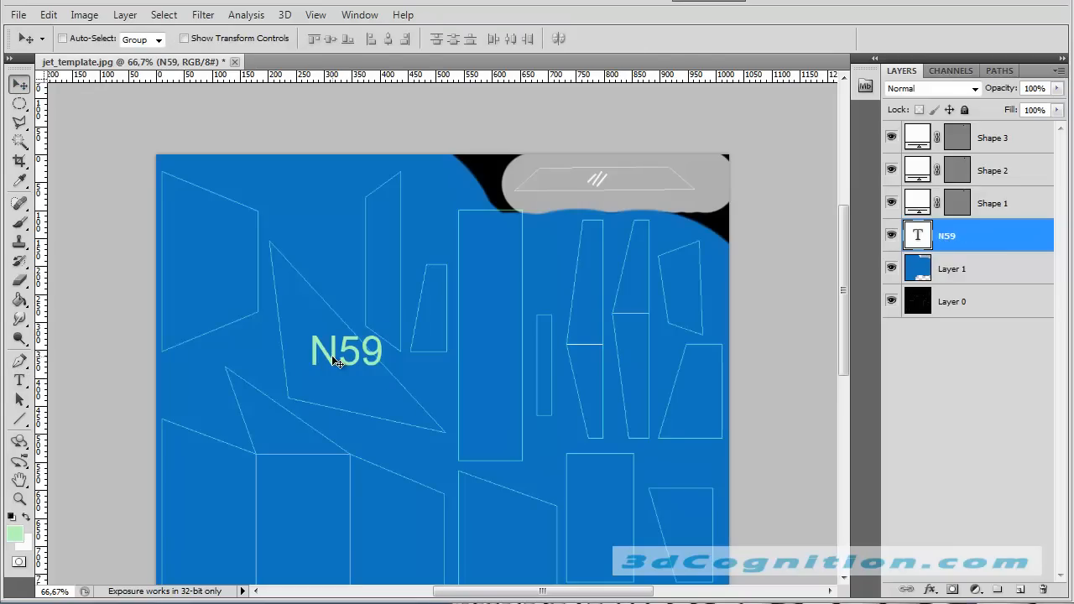
left_click_drag(333, 360, 324, 385)
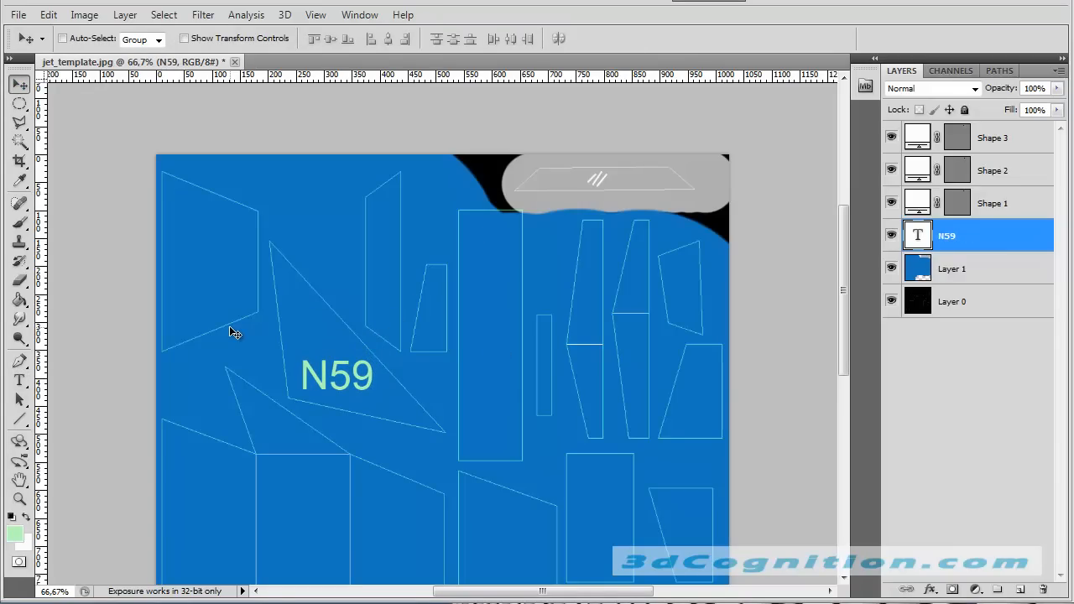
- Swap the foreground and background colours and set the foreground colour to bright yellow (hue 64°)
left_click(28, 519)
left_click(15, 533)
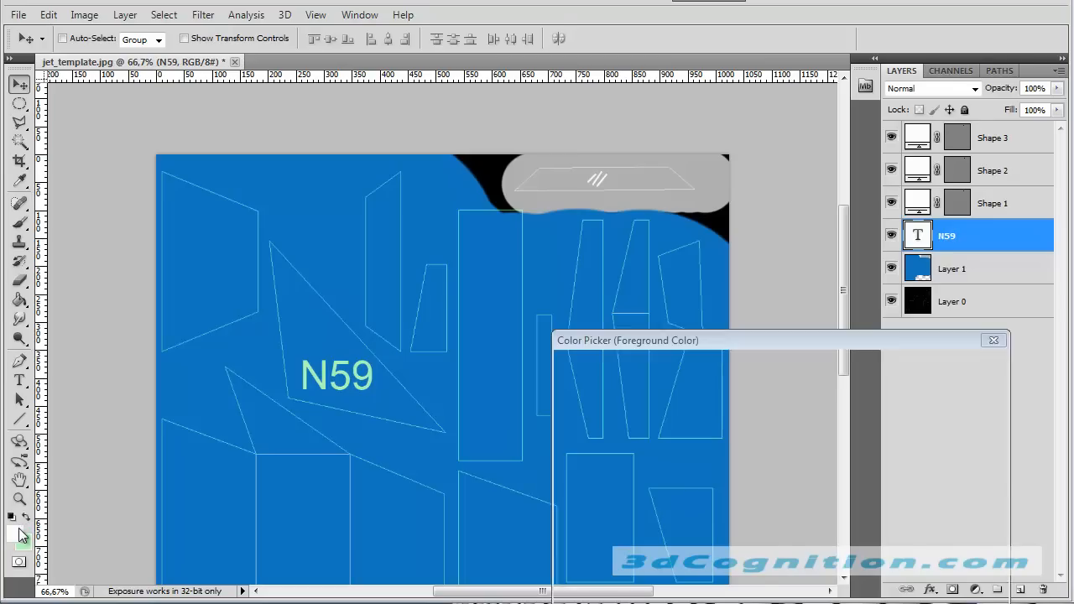
left_click(800, 556)
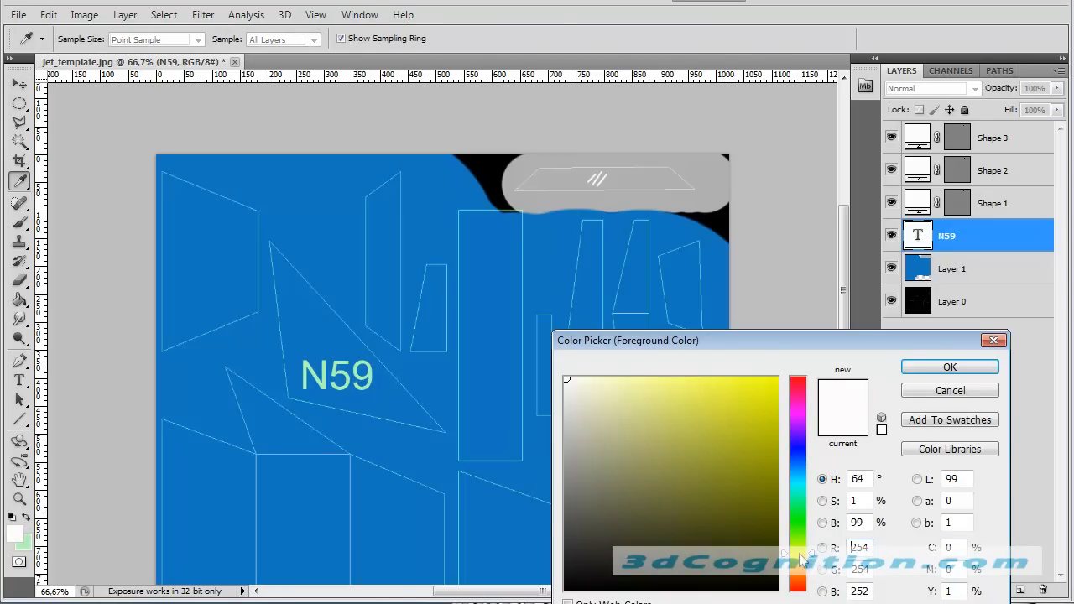
left_click_drag(713, 397, 765, 384)
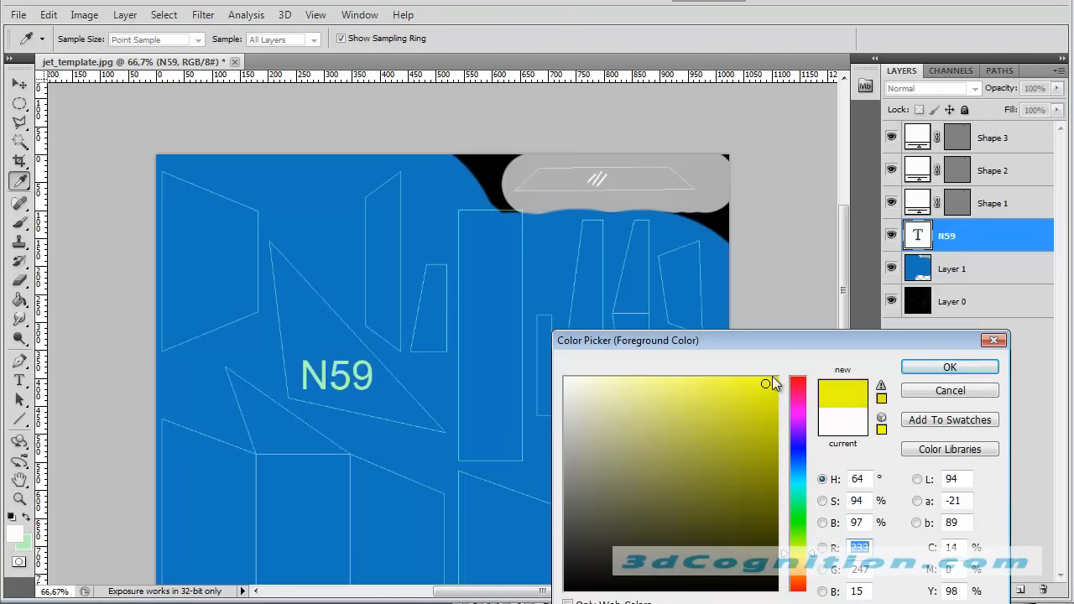
left_click(947, 366)
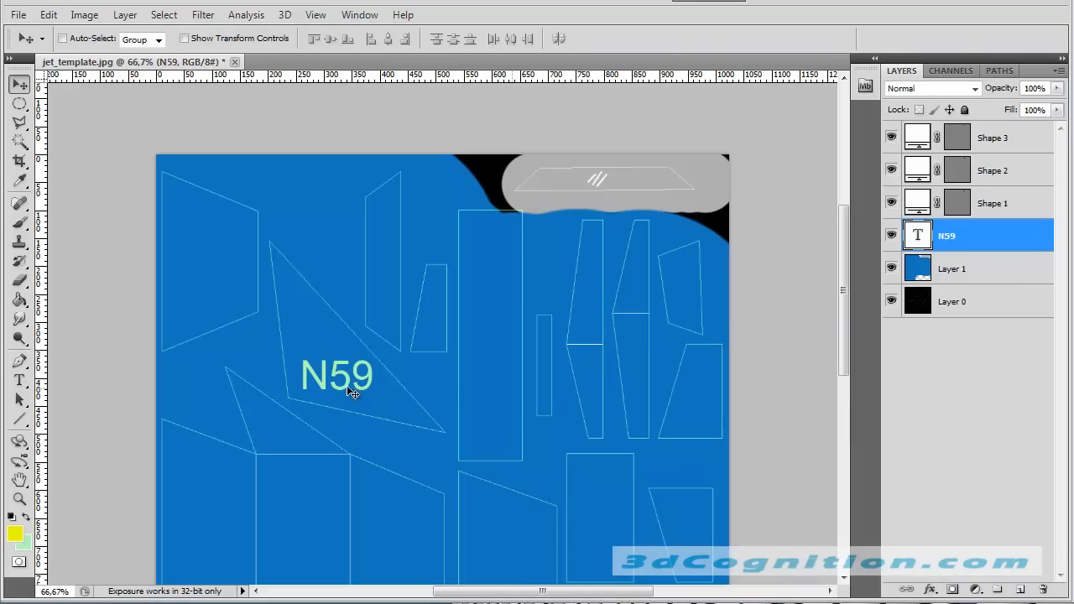
- Paint two horizontal yellow stripes across the lower template pieces with a 39 px brush on a new layer above Layer 1
left_click(19, 223)
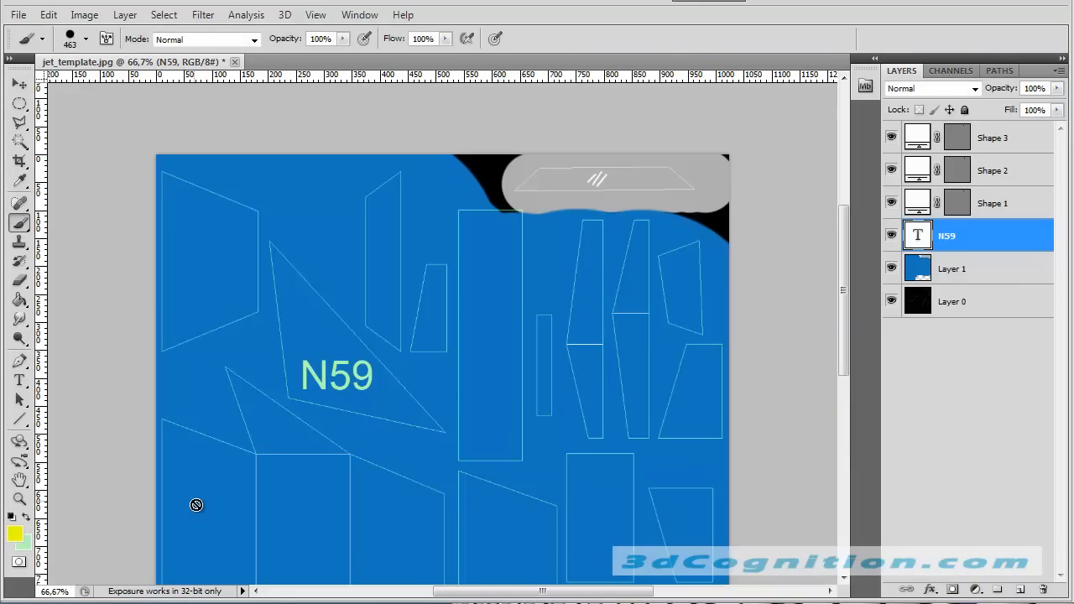
left_click(964, 271)
left_click(1018, 590)
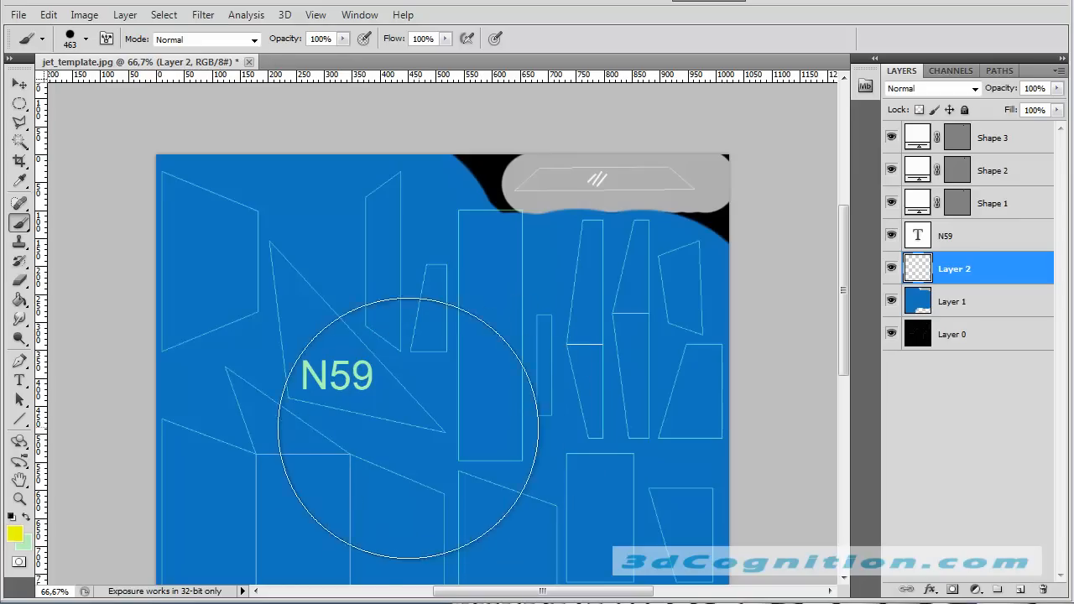
left_click(84, 39)
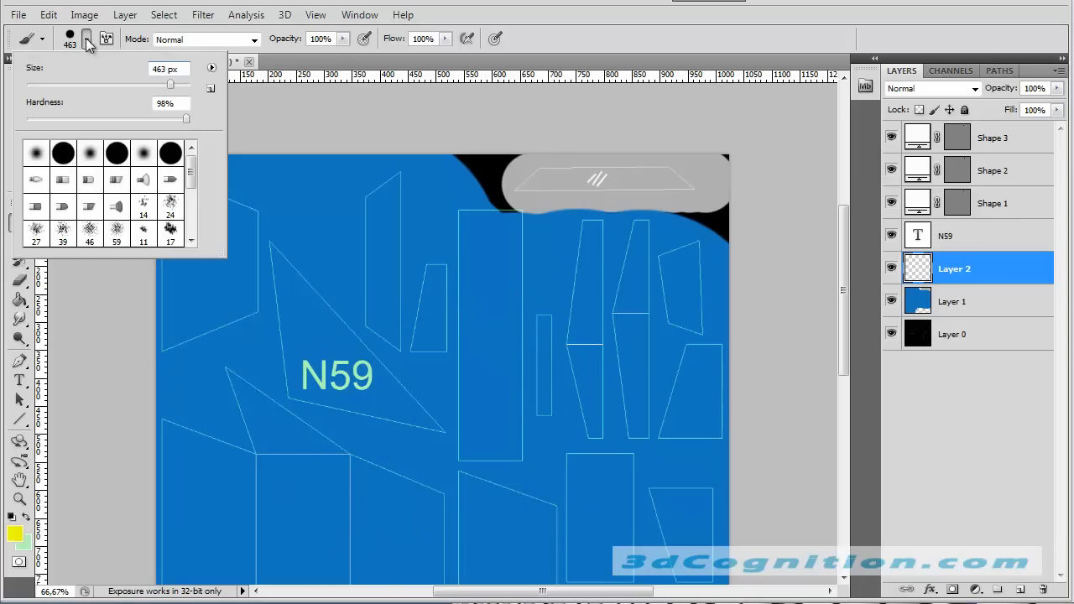
left_click_drag(171, 87, 57, 88)
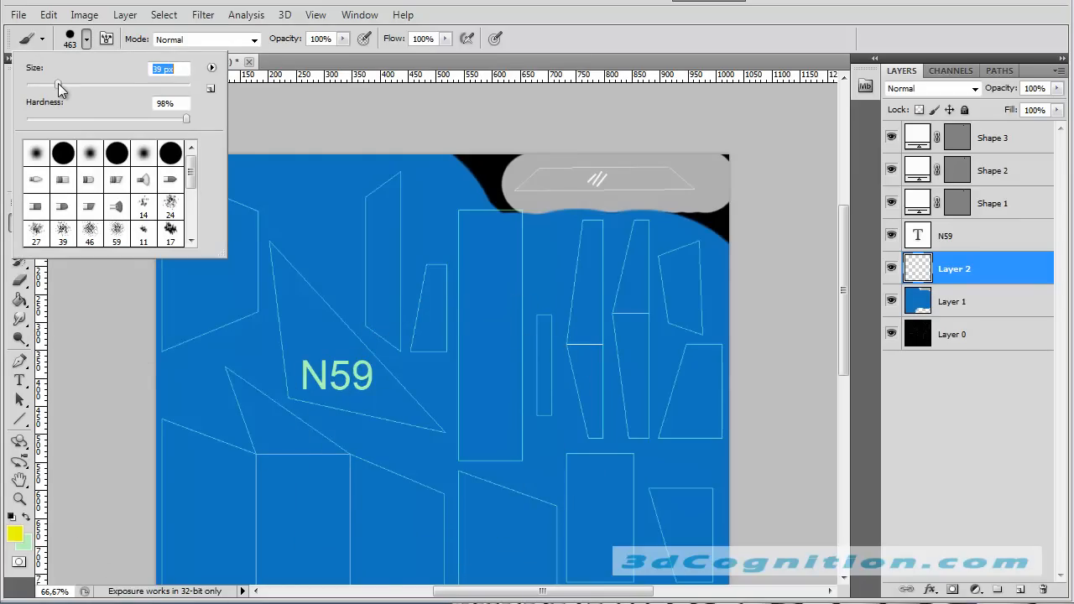
key("Return")
left_click_drag(141, 508, 751, 510)
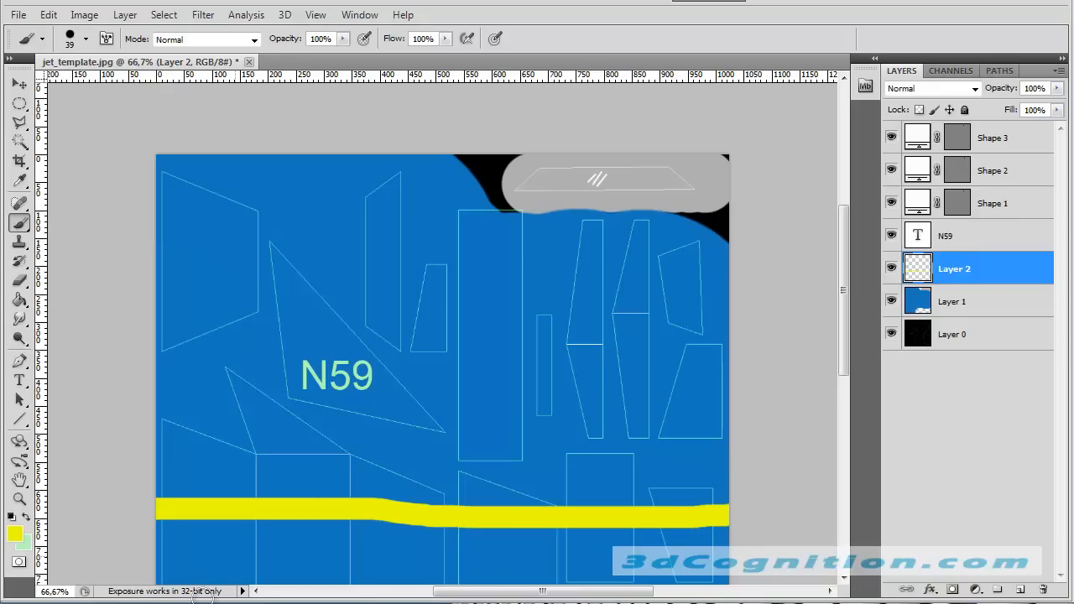
left_click_drag(144, 547, 385, 551)
left_click_drag(515, 550, 765, 547)
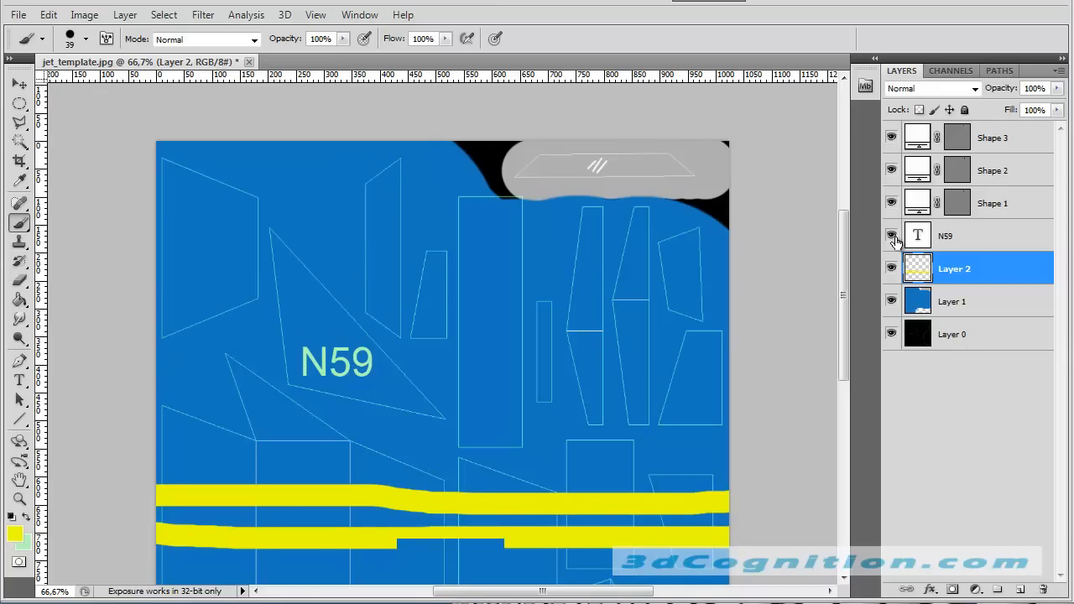
- Hide Layer 0 and save the document as jet_texture.psd in the Car_animation folder with maximum compatibility
left_click(891, 334)
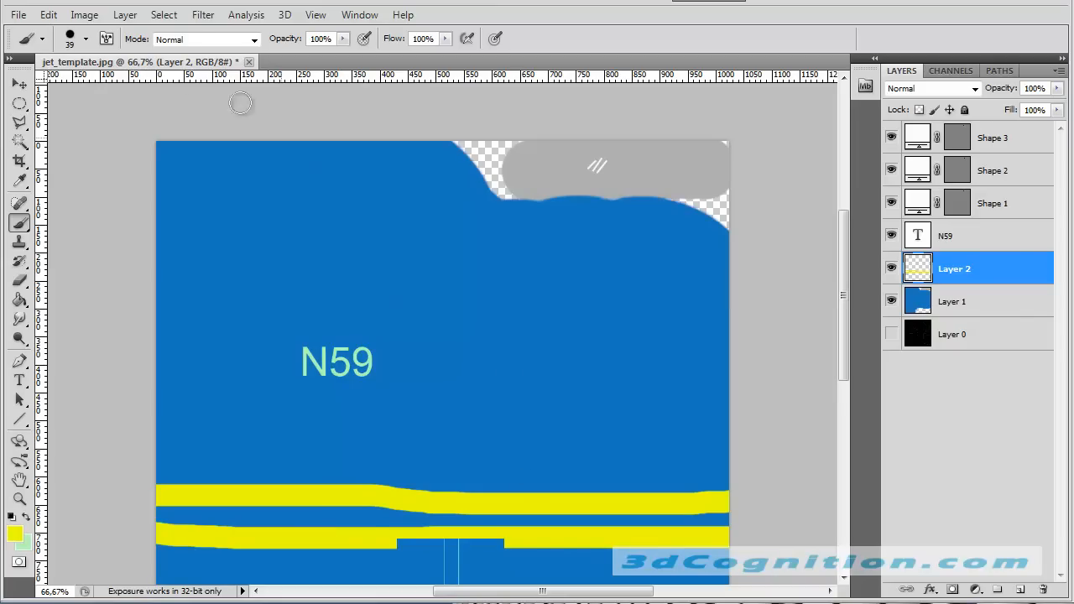
left_click(18, 15)
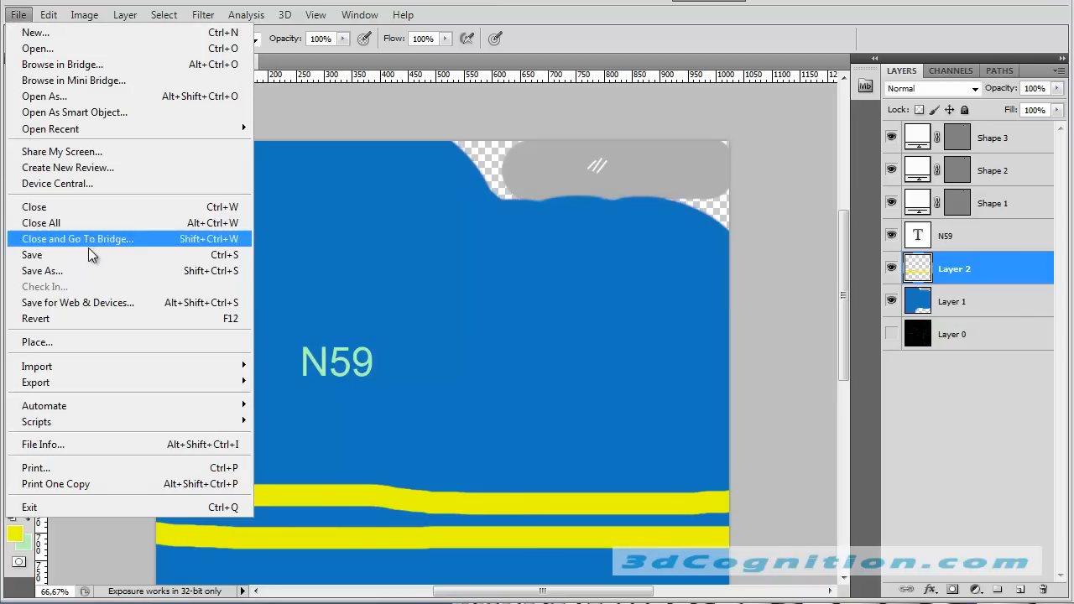
left_click(94, 280)
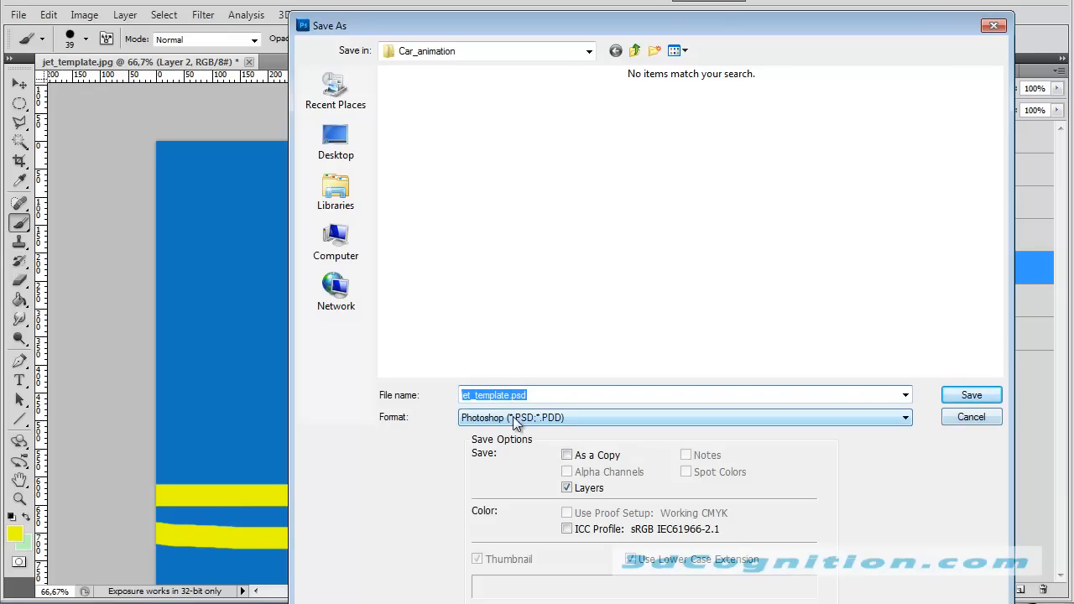
left_click_drag(507, 400, 483, 401)
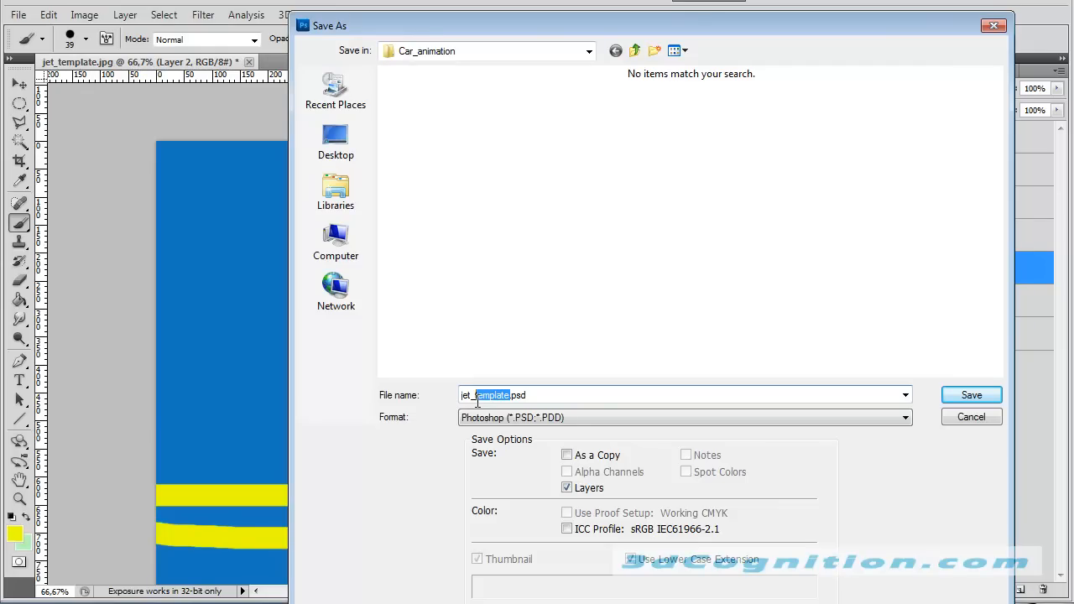
type("te")
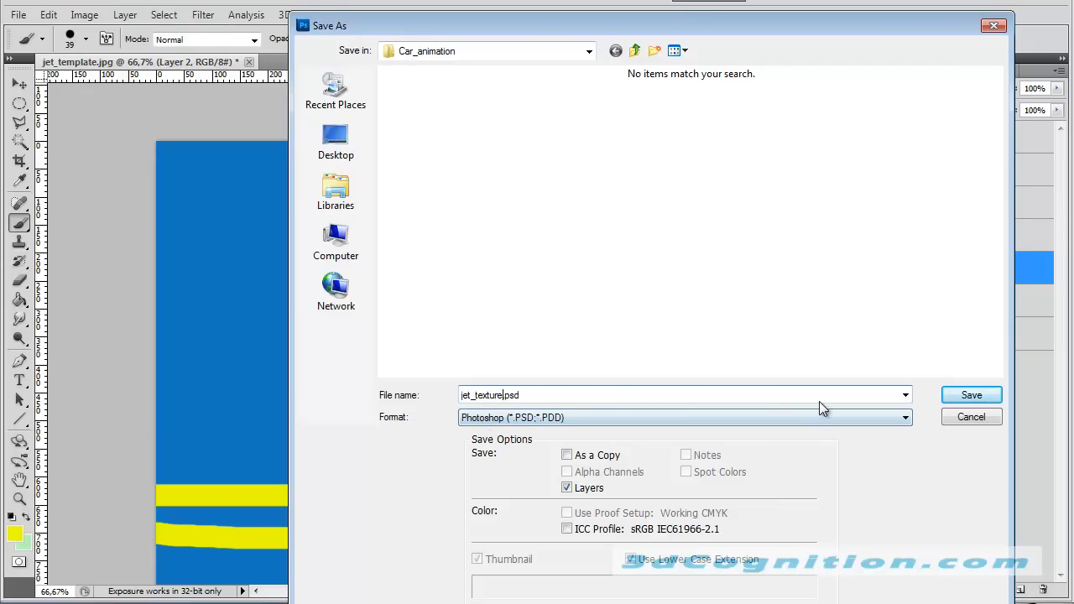
left_click(972, 395)
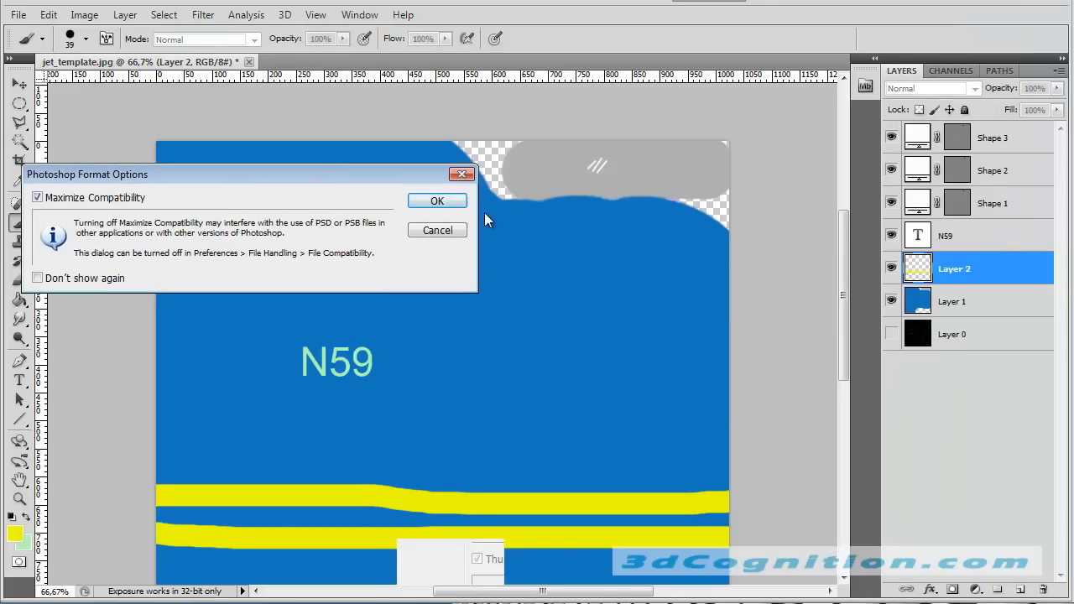
left_click(437, 201)
- Save a copy of the texture as jet_texture.gif in CompuServe GIF format, accepting the default conversion options
left_click(17, 14)
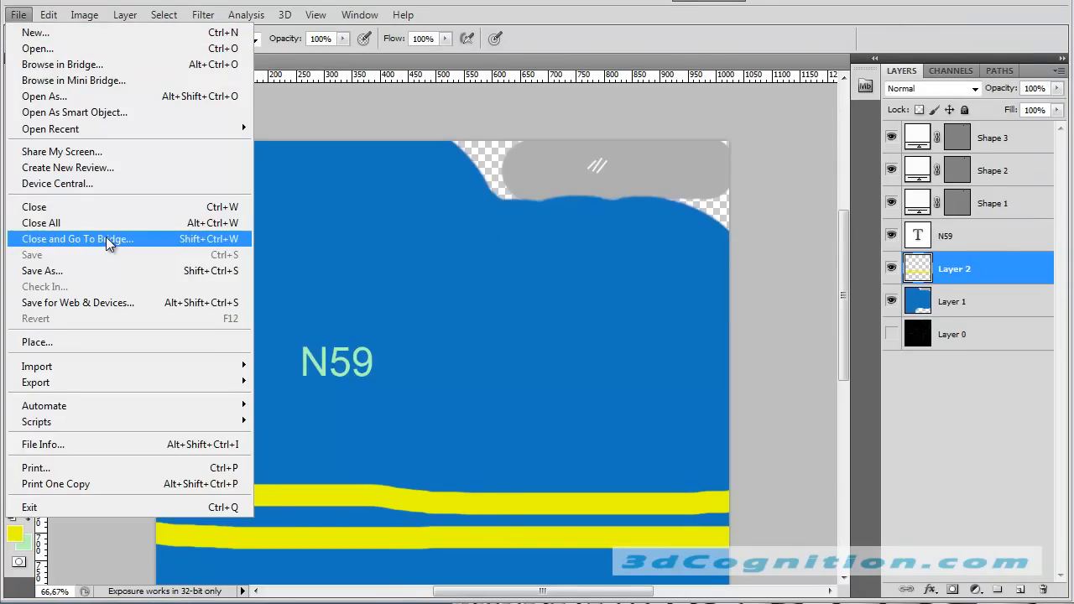
left_click(110, 269)
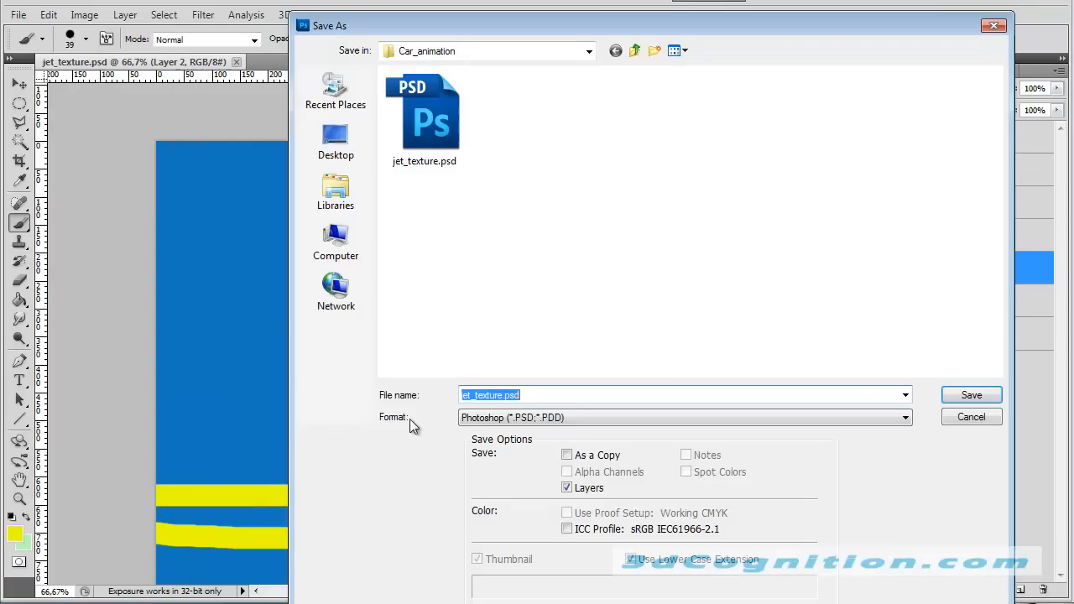
left_click(574, 418)
left_click(556, 461)
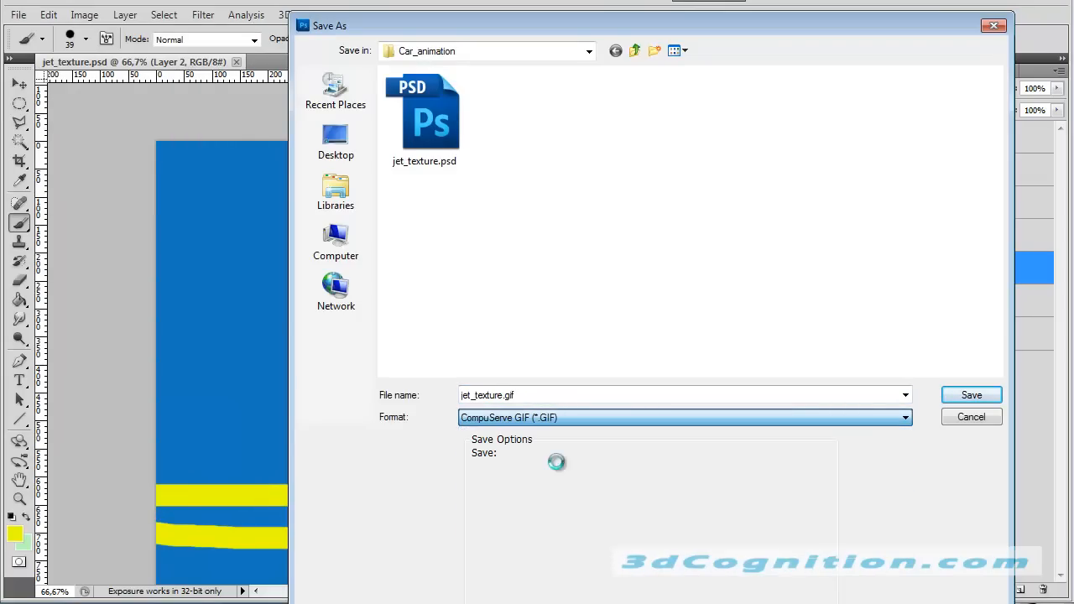
double_click(493, 394)
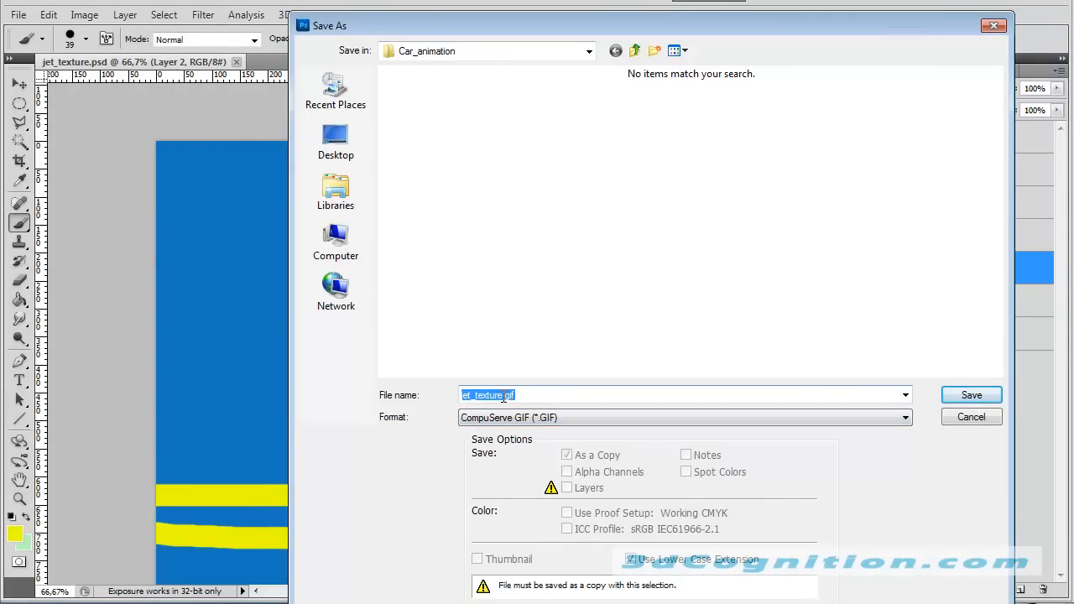
left_click(970, 395)
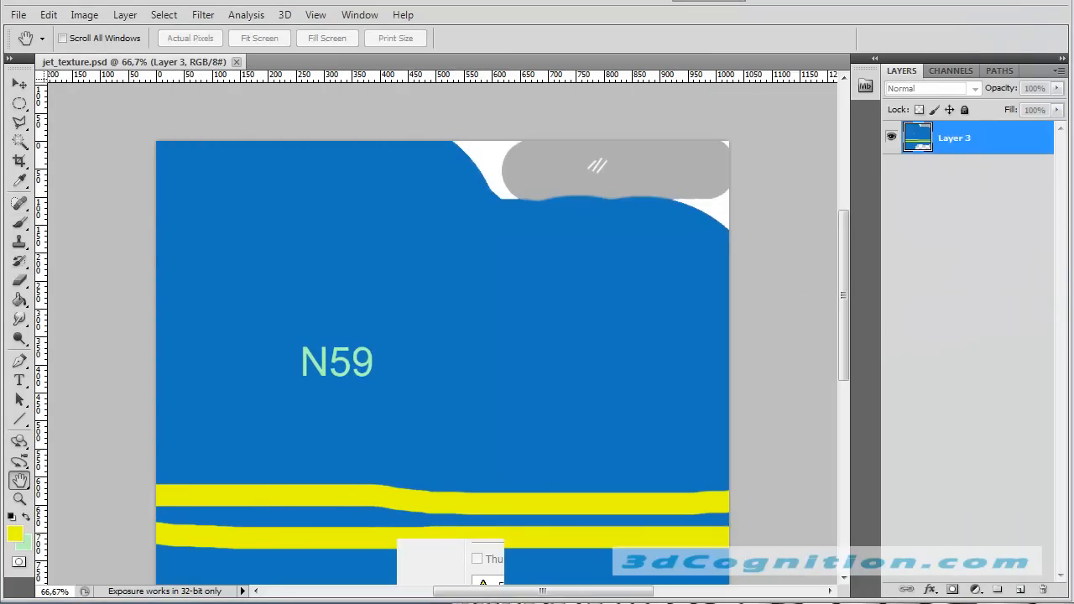
left_click(575, 190)
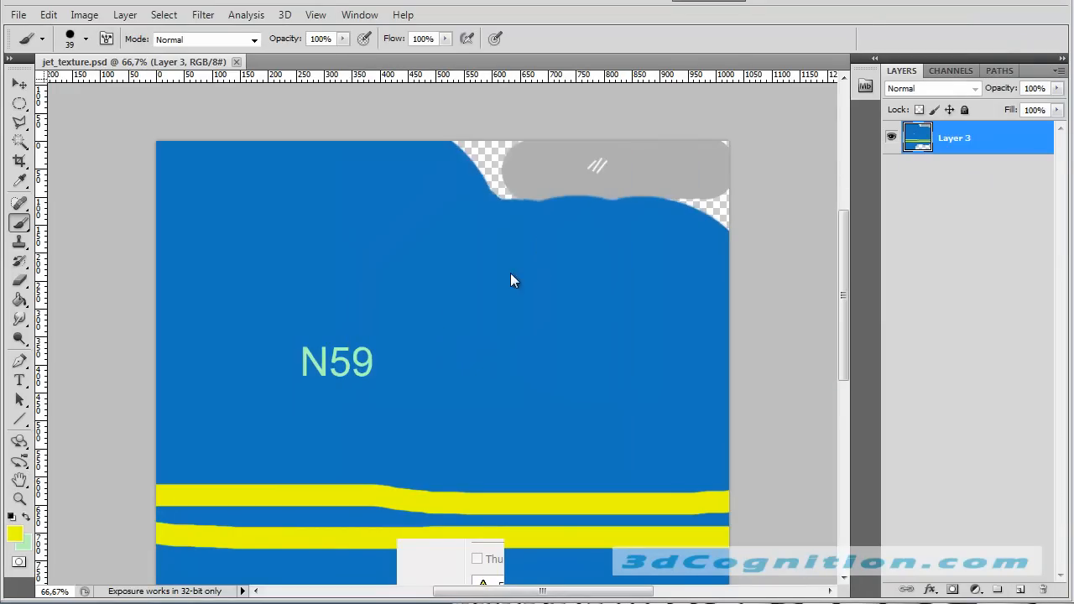
left_click(496, 221)
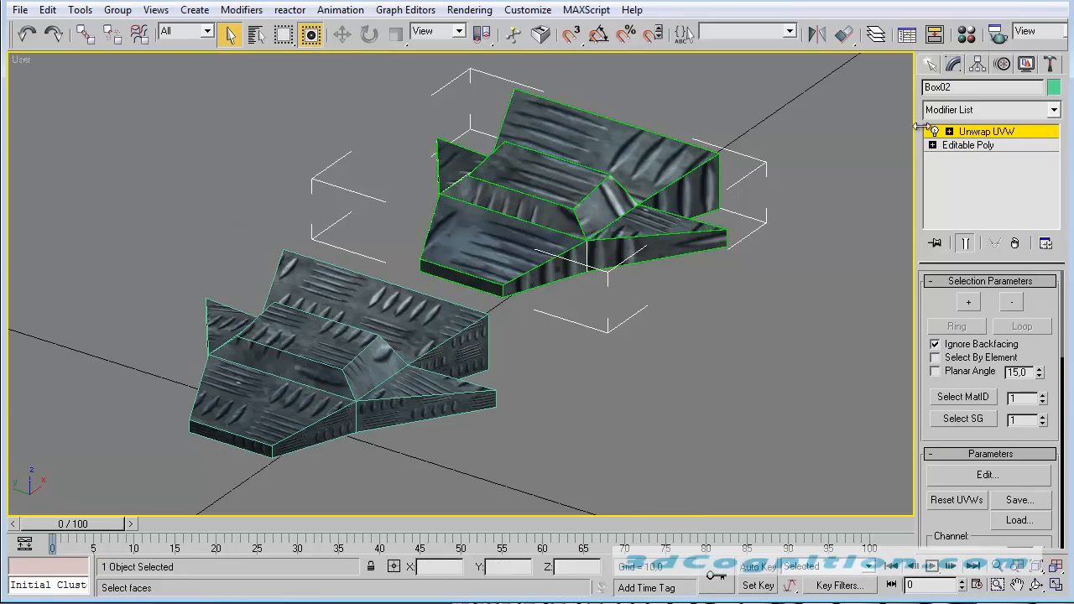
- In 3ds Max, leave the face selection level of Box02's Unwrap UVW modifier, visit Editable Poly with Hold/Yes, and return to Unwrap UVW
left_click(972, 136)
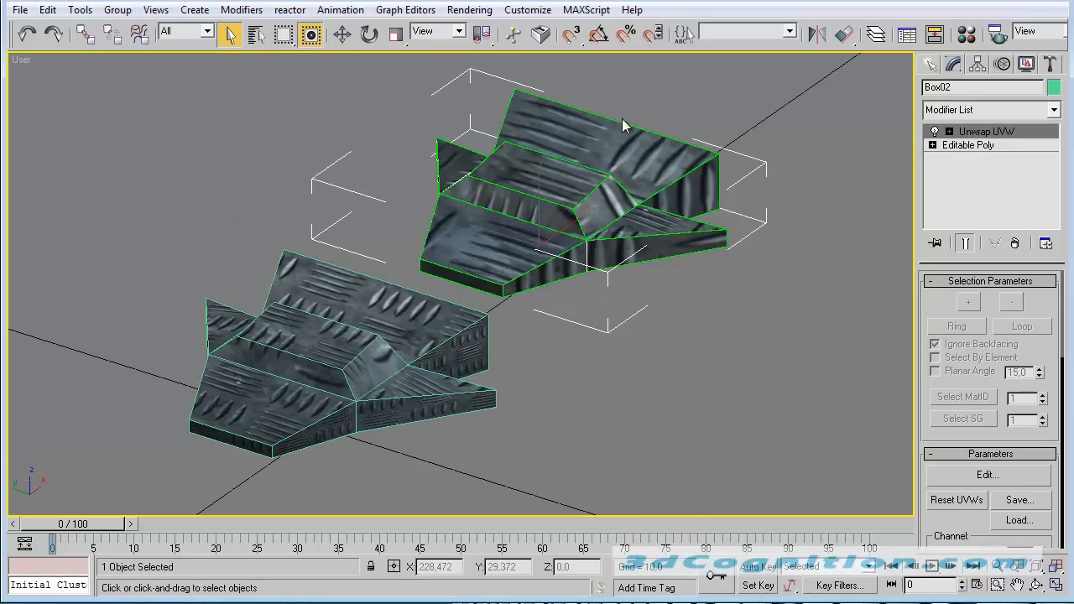
left_click(967, 144)
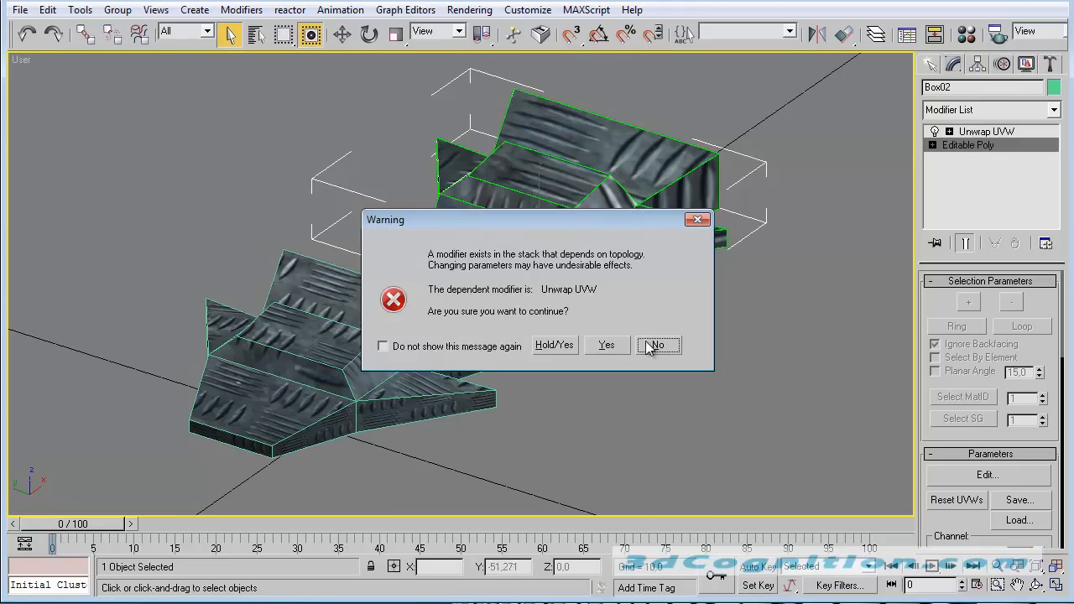
left_click(554, 346)
left_click(976, 131)
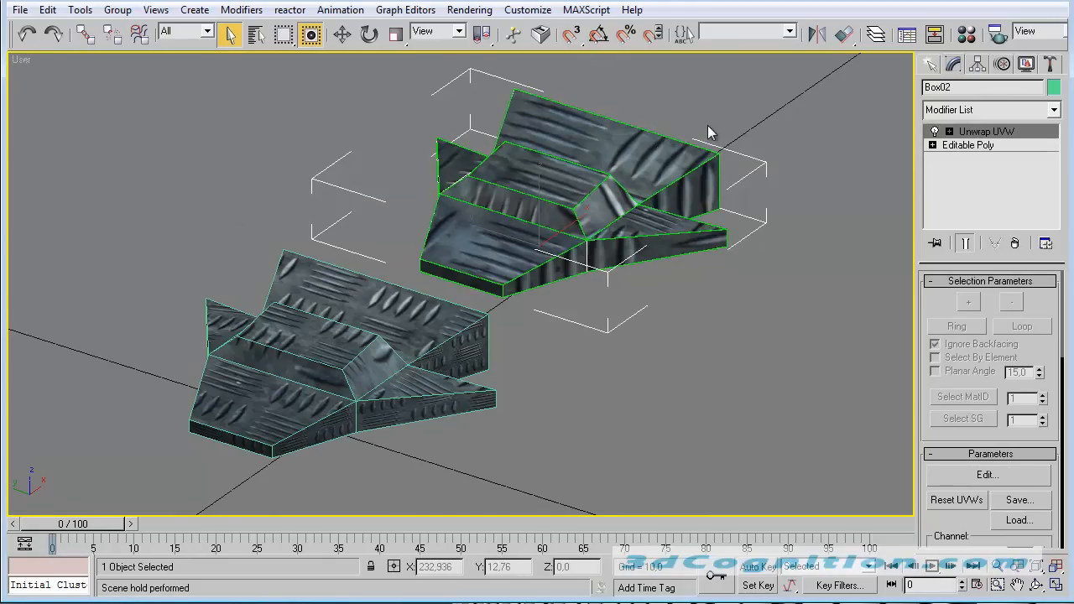
- Select the second sample slot in the Material Editor and name its material jet
key("m")
left_click(142, 81)
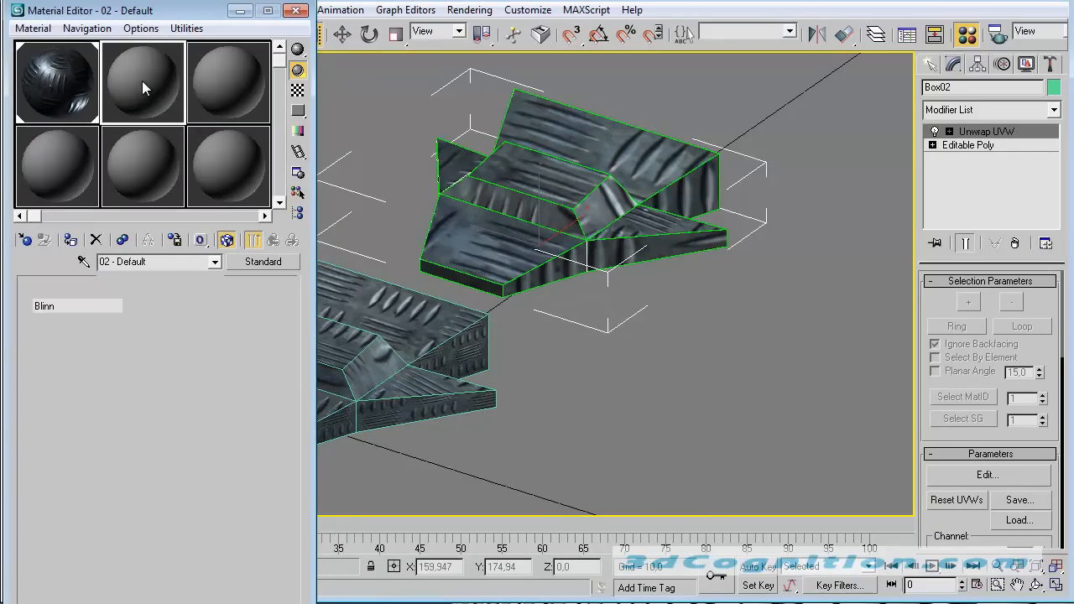
left_click_drag(160, 260, 87, 261)
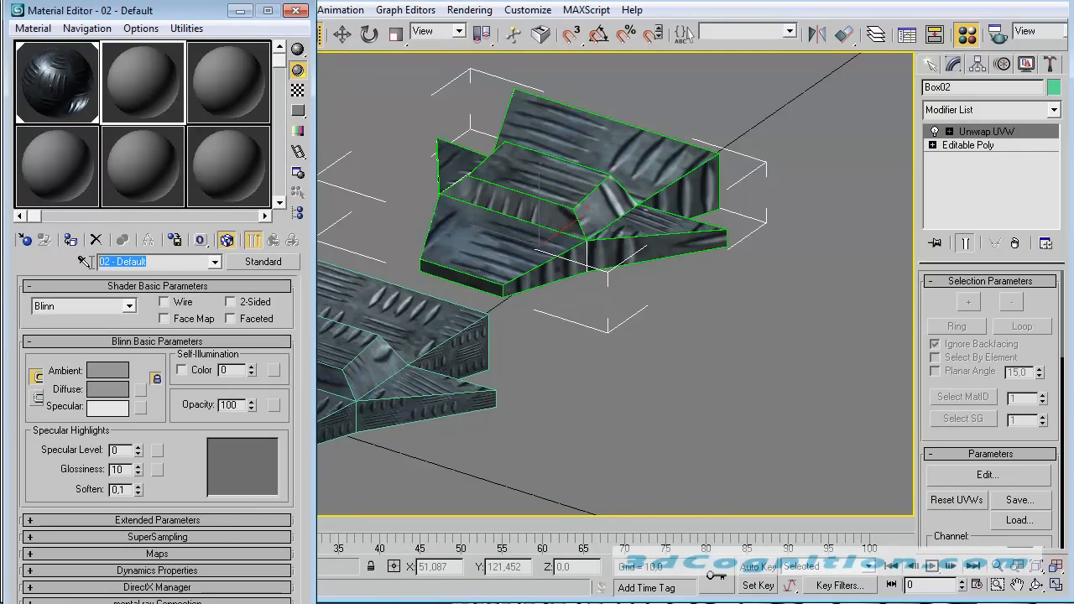
type("jet")
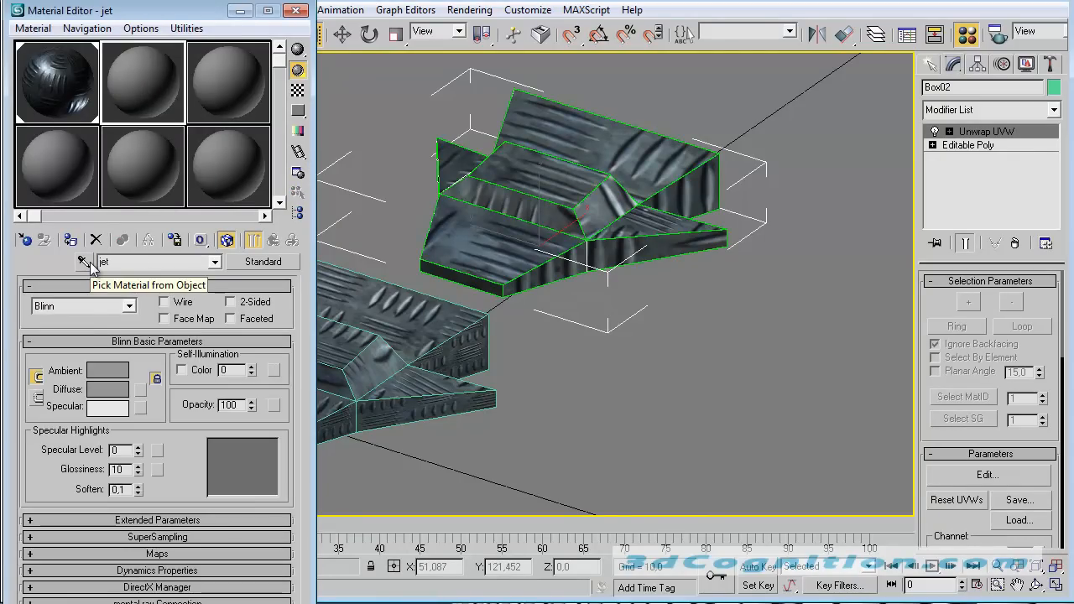
- Assign jet_texture.gif from D:\my3dsMax\Car_animation as a Bitmap map in the jet material's Diffuse channel
left_click(140, 391)
left_click(267, 70)
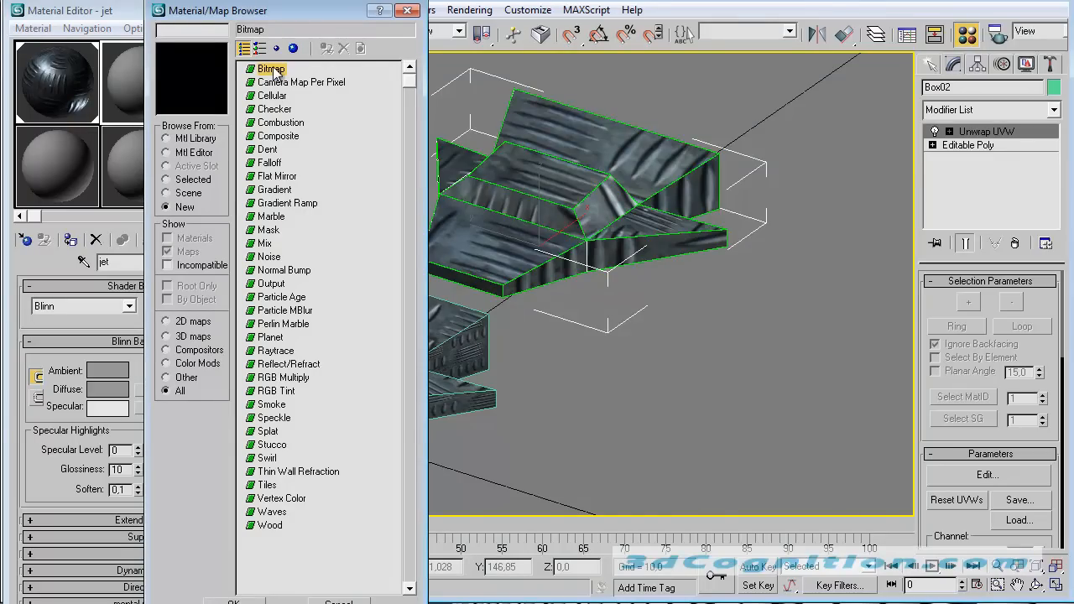
double_click(273, 71)
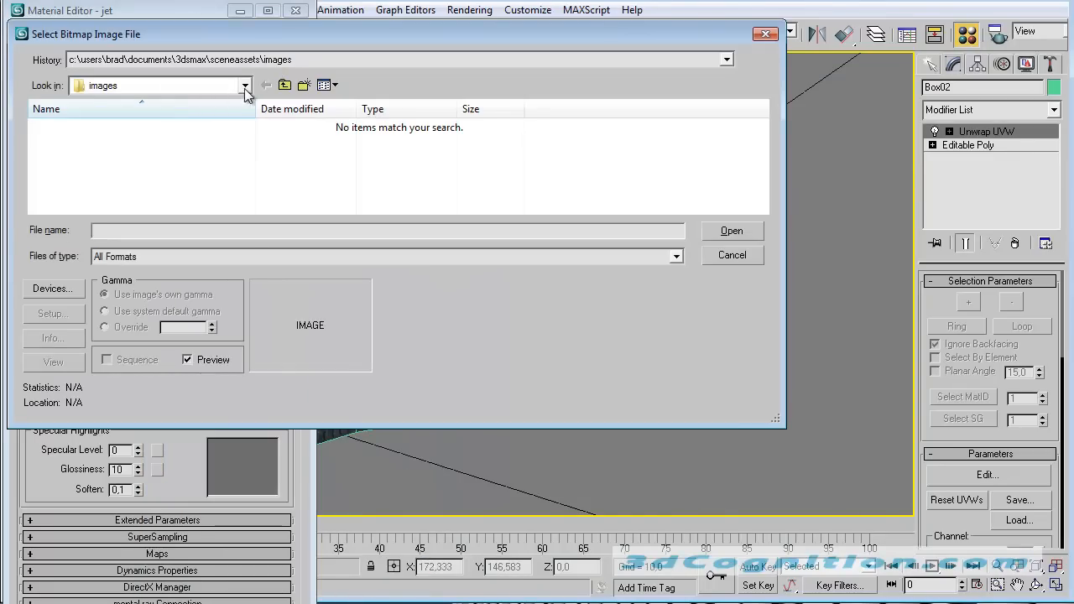
left_click(245, 86)
left_click(118, 231)
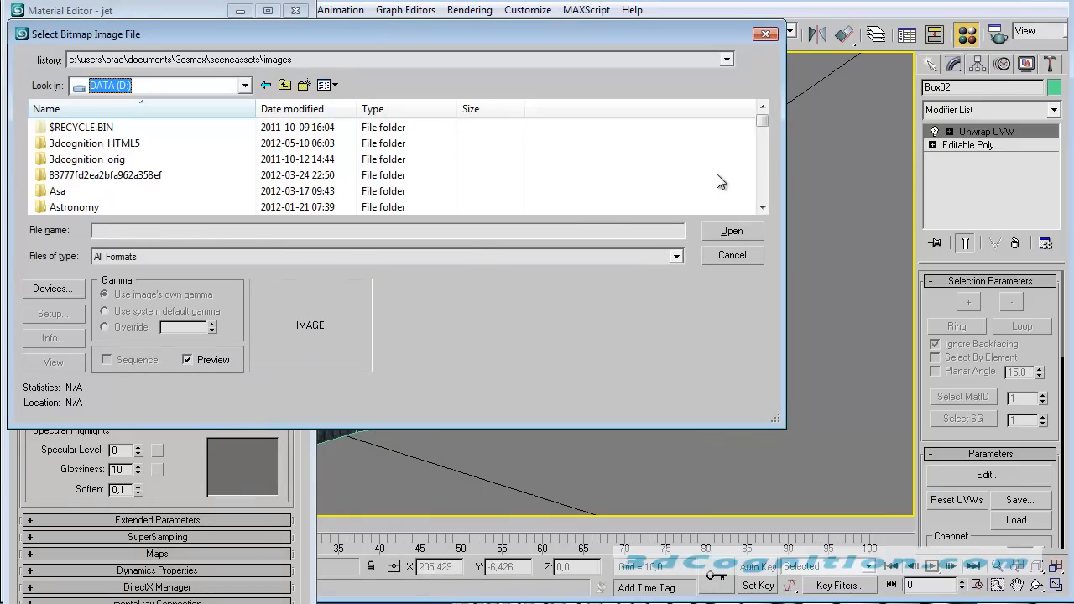
left_click_drag(762, 122, 764, 145)
double_click(89, 153)
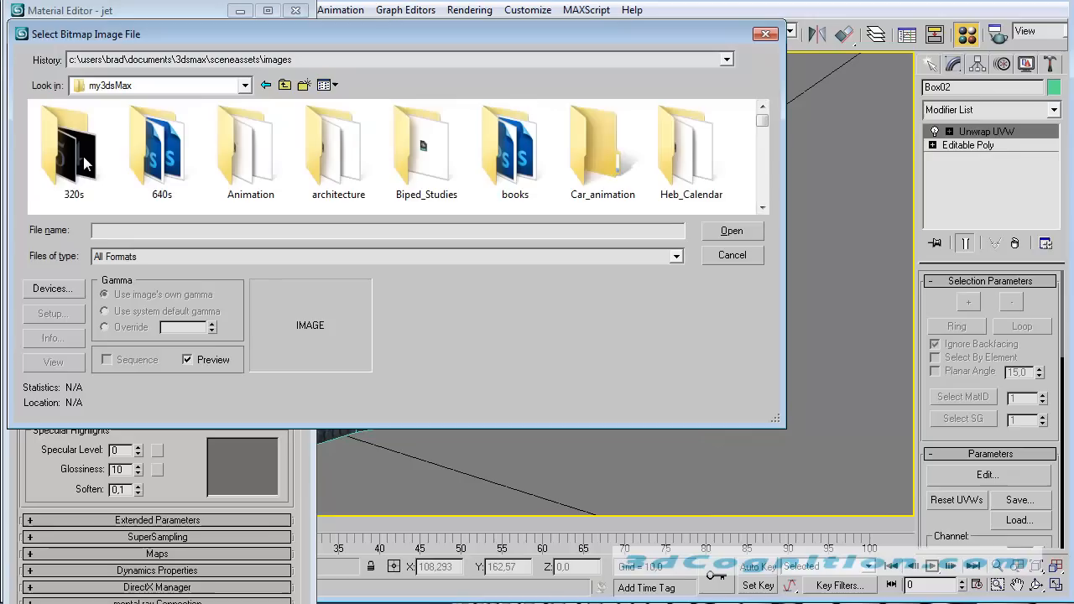
double_click(623, 172)
left_click(178, 164)
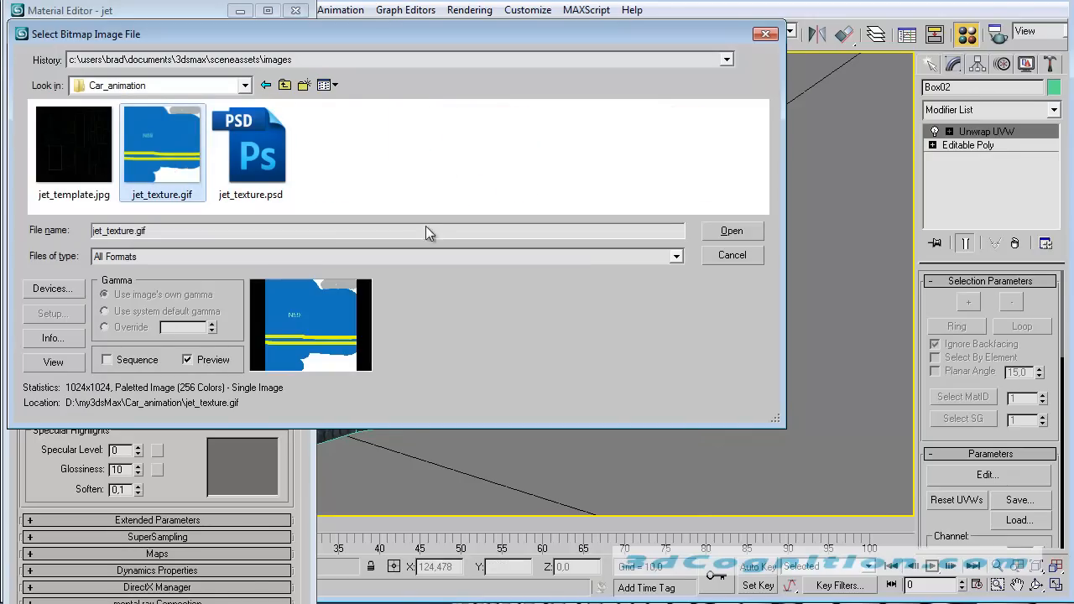
left_click(732, 233)
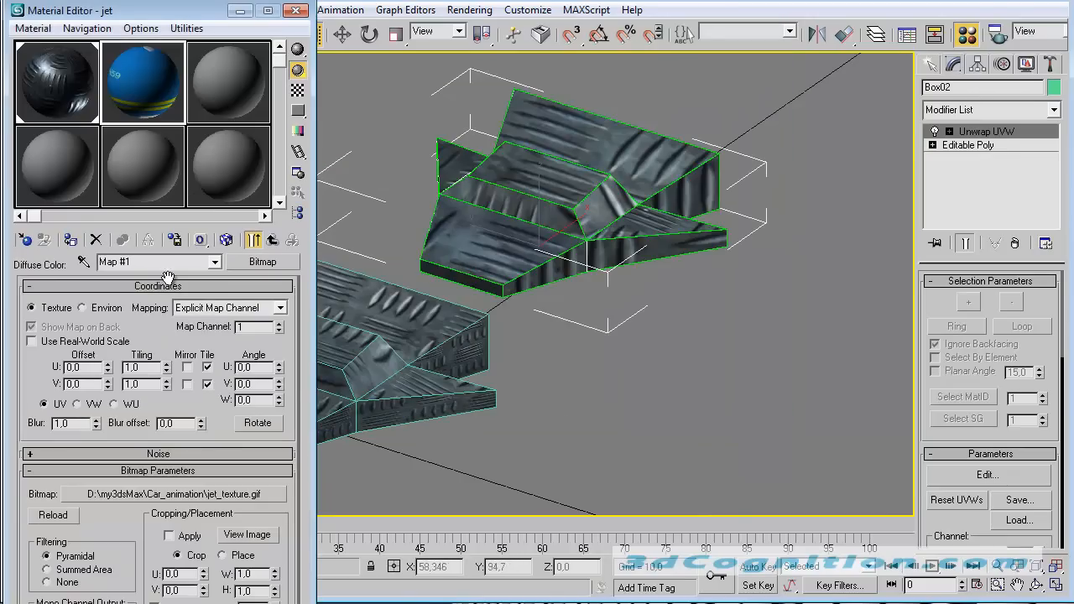
- Apply the jet material to Box02 with its map shown in the viewport, close the Material Editor and inspect the textured model
left_click(70, 240)
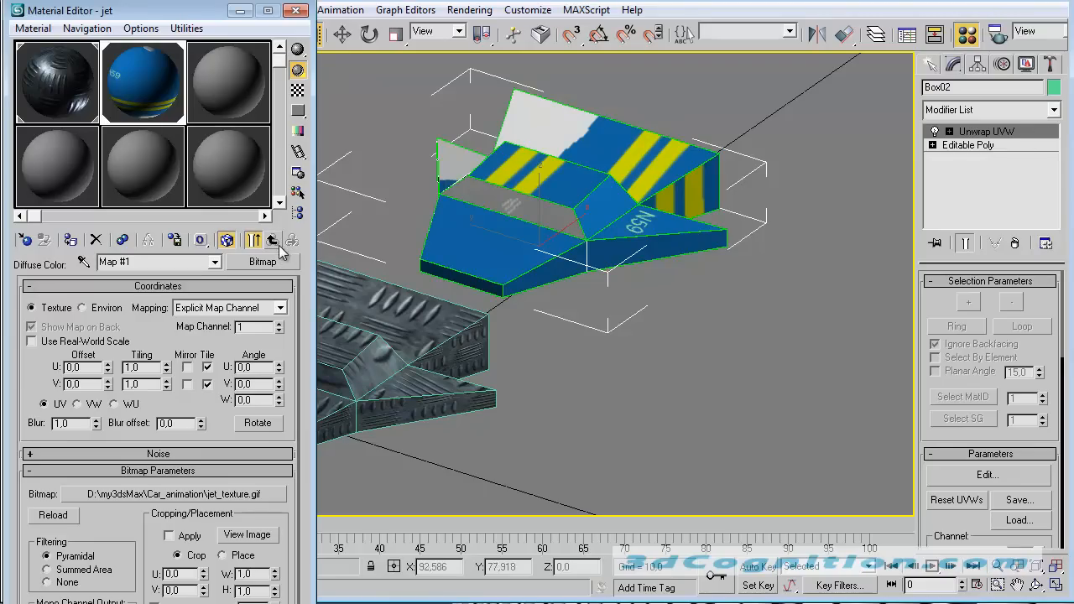
left_click(295, 11)
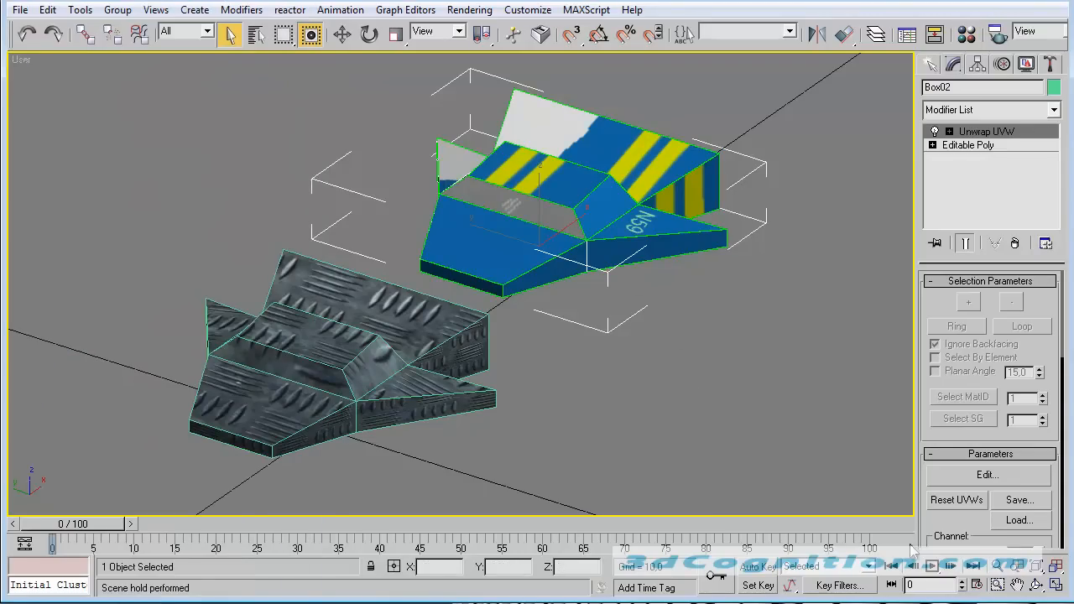
left_click(1037, 584)
left_click_drag(508, 273, 470, 237)
middle_click_drag(492, 227, 386, 316)
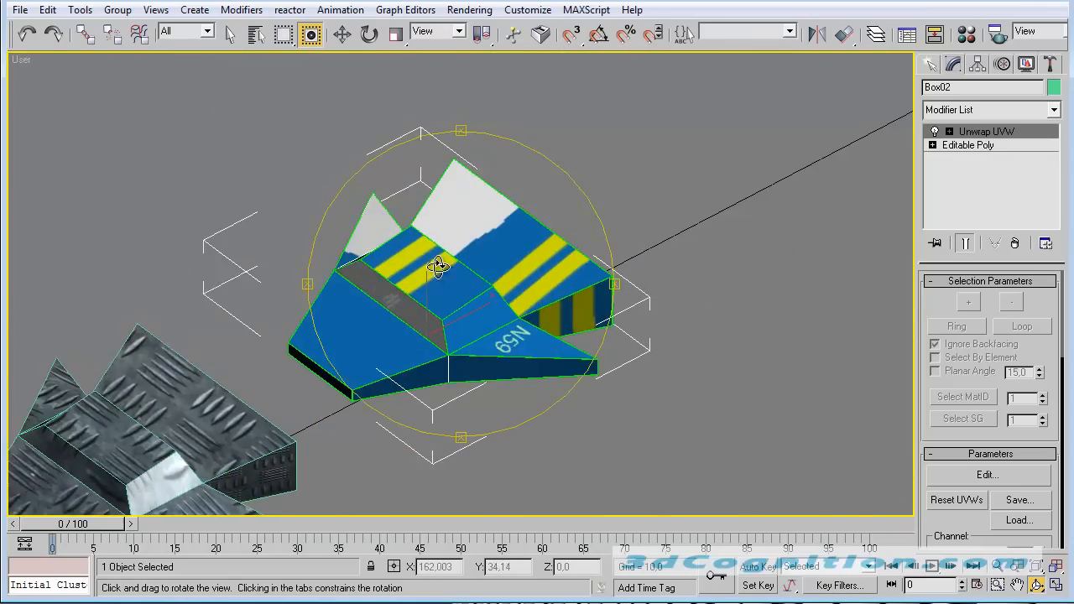
scroll(439, 268, "up", 4)
scroll(442, 266, "down", 4)
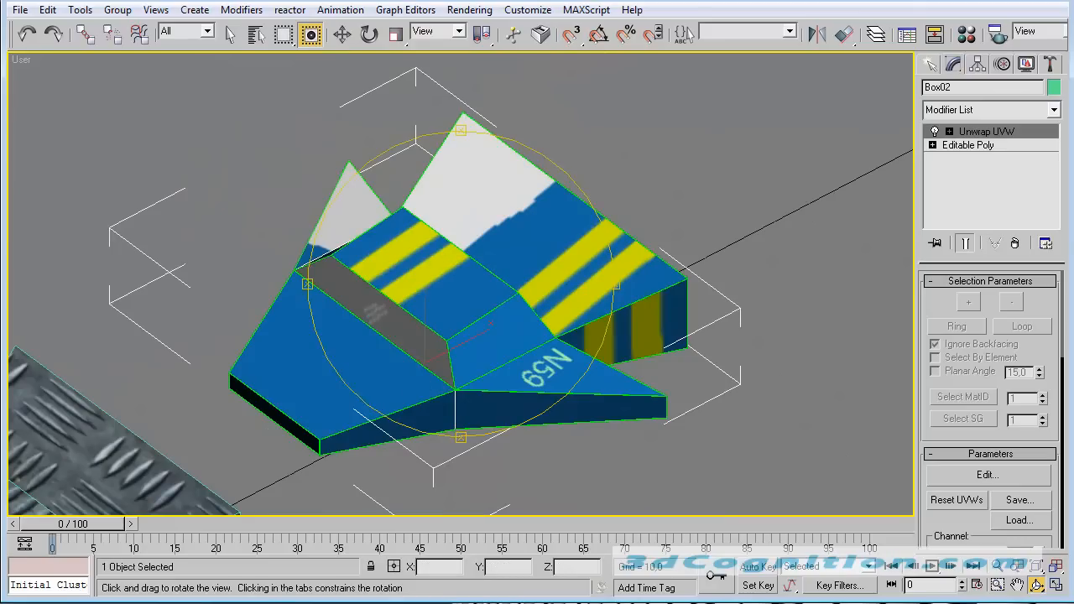
- In Photoshop, show the Layer 0 UV template, select Layer 1 and sample its blue as the foreground colour
key("alt+Tab")
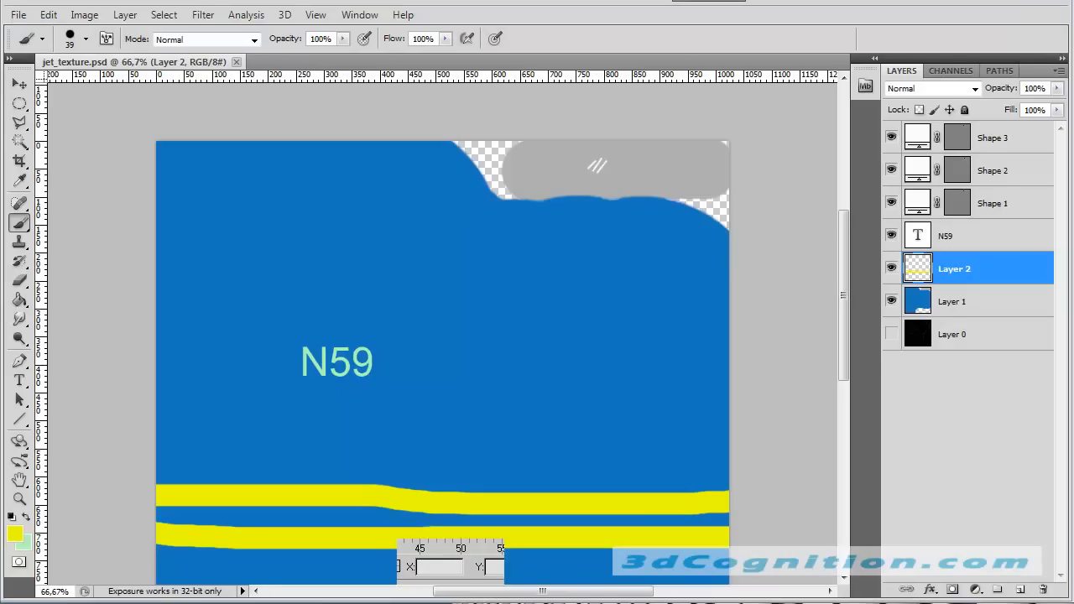
scroll(719, 295, "down", 6)
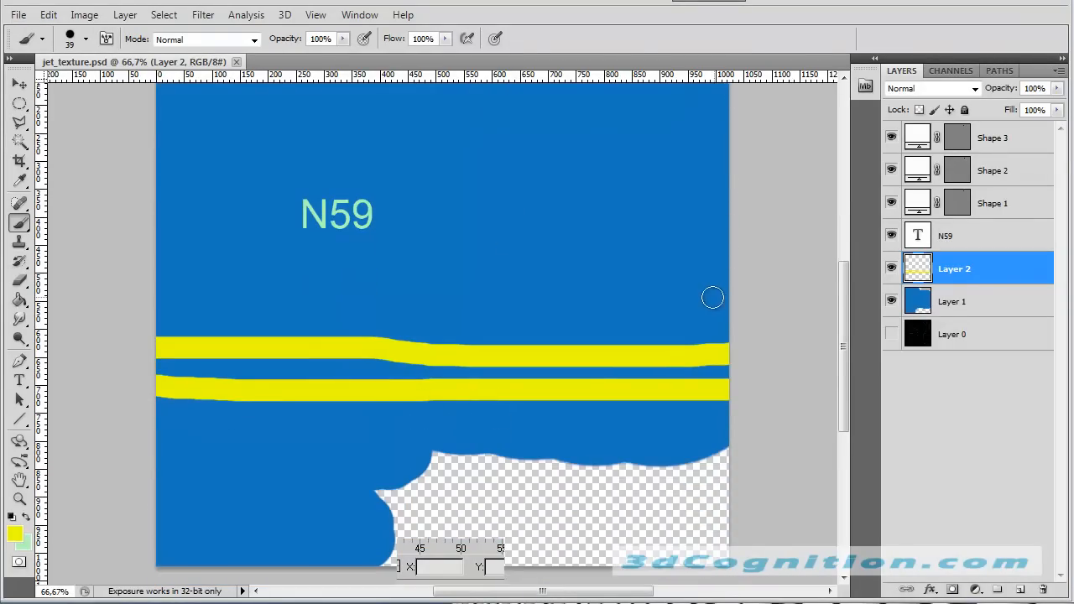
left_click(891, 335)
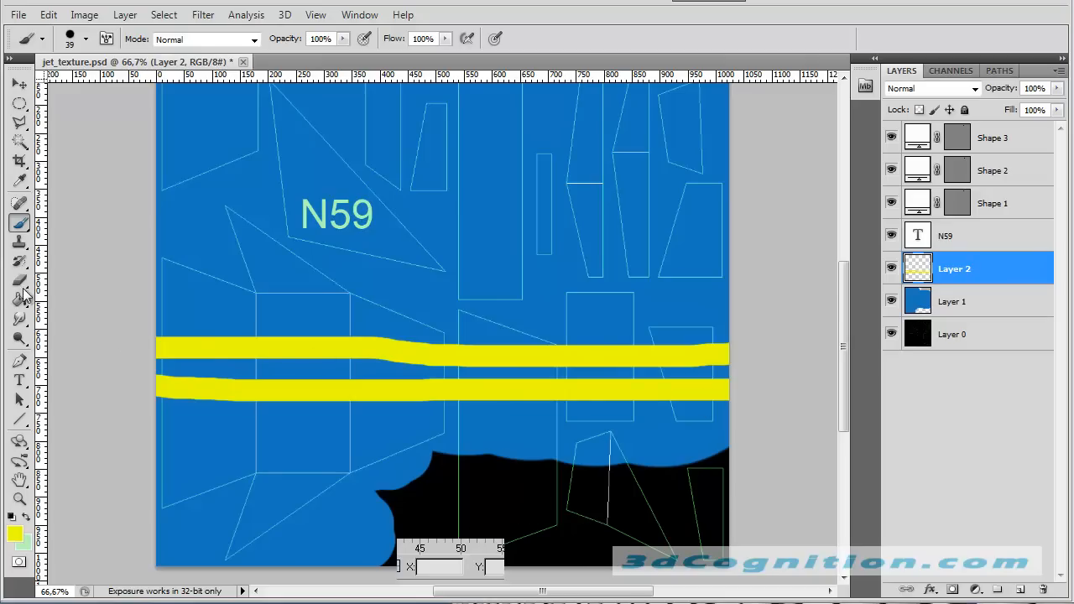
left_click(20, 181)
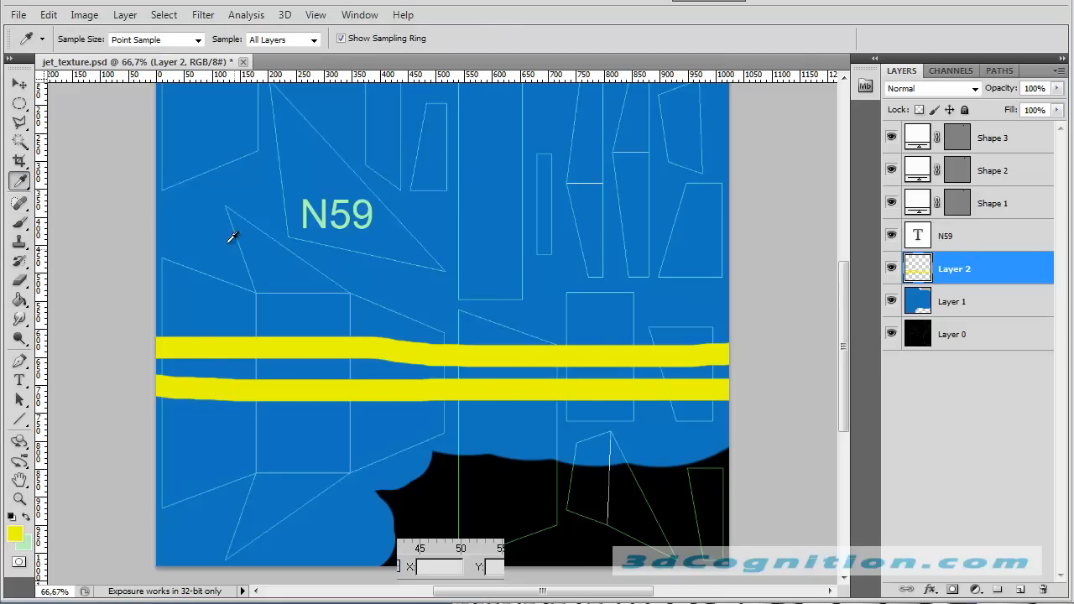
left_click(951, 302)
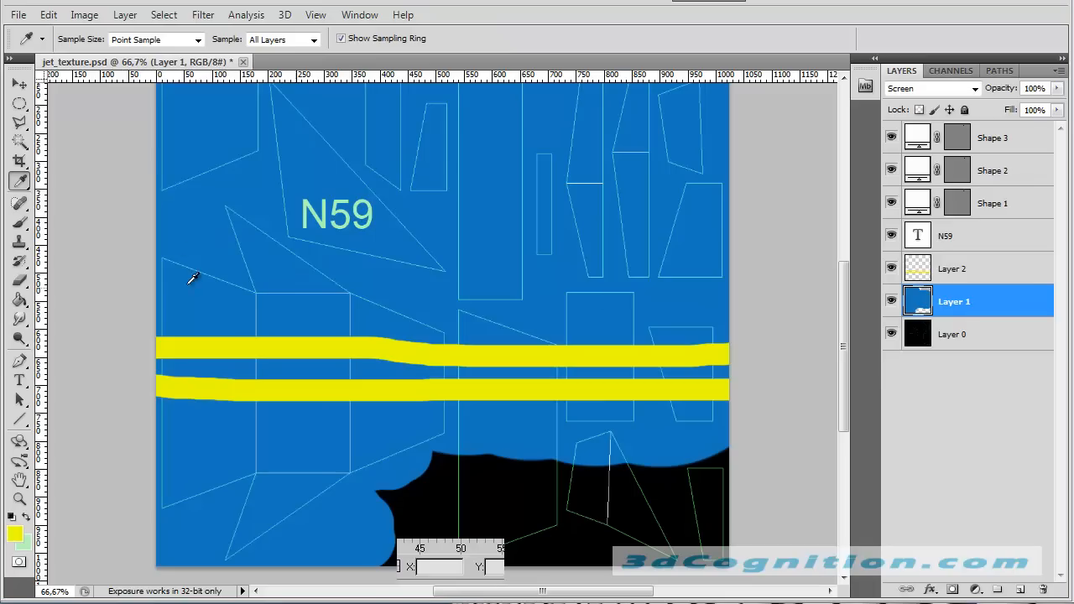
left_click(195, 227)
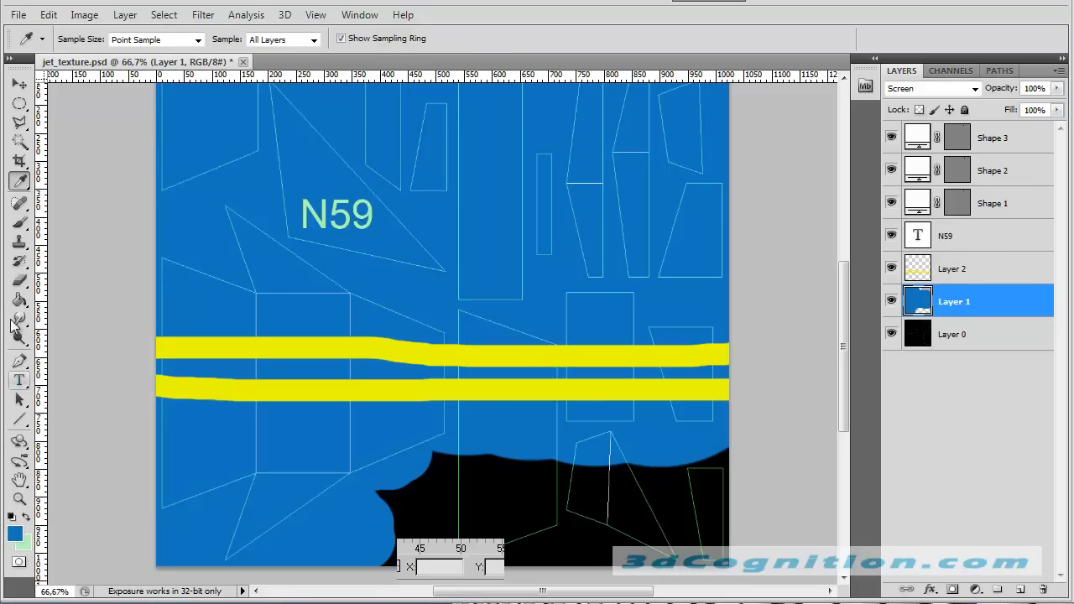
- Paint the unpainted lower area of Layer 1 blue with a 98 px brush
left_click(19, 223)
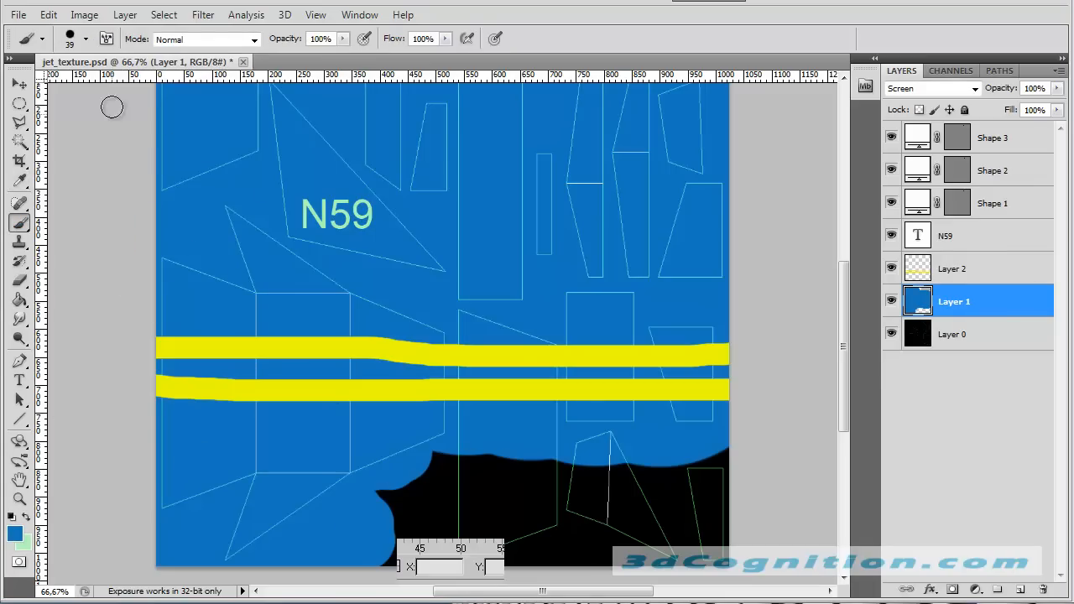
left_click(86, 39)
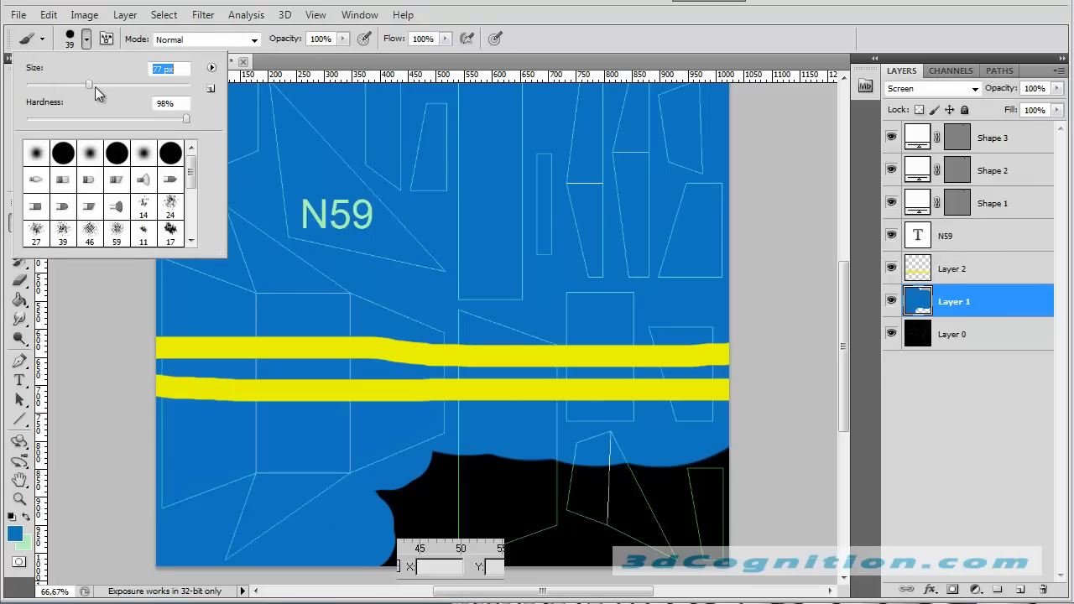
left_click_drag(94, 87, 111, 87)
mouse_move(418, 470)
left_mouse_down()
mouse_move(693, 462)
mouse_move(710, 485)
mouse_move(371, 511)
mouse_move(713, 542)
mouse_move(376, 558)
left_mouse_up()
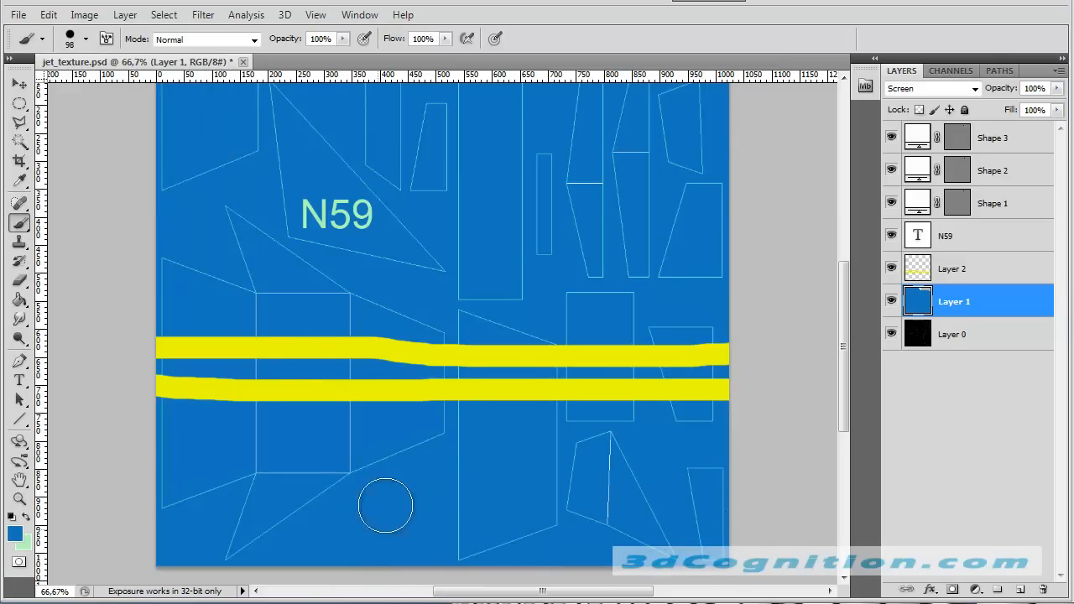
- Hide Layer 0 and save a CompuServe GIF copy over the existing jet_texture.gif, accepting the default conversion options with Normal row order
left_click(18, 15)
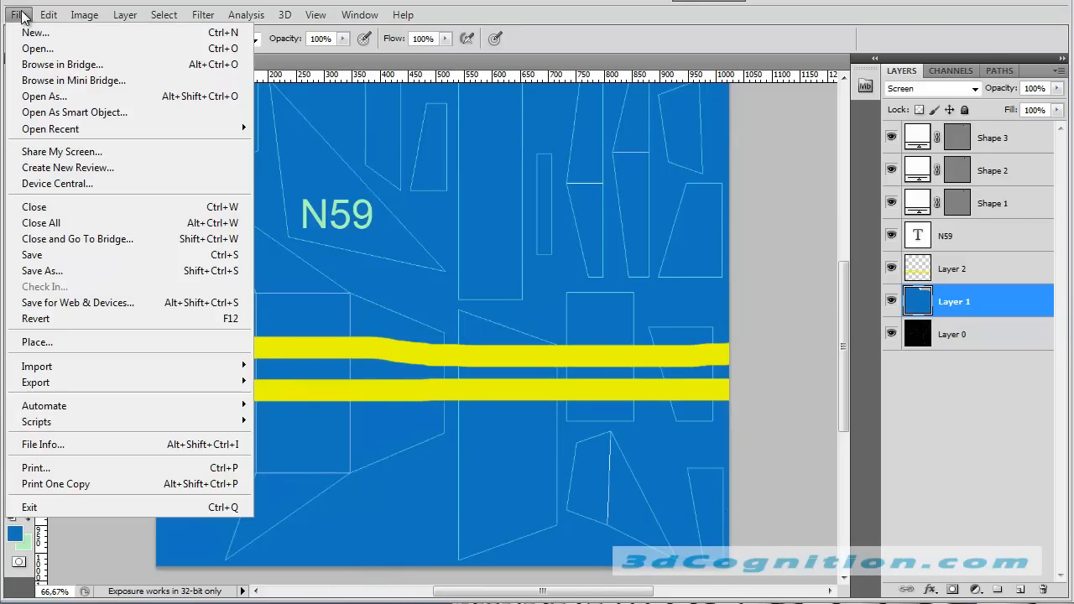
left_click(891, 336)
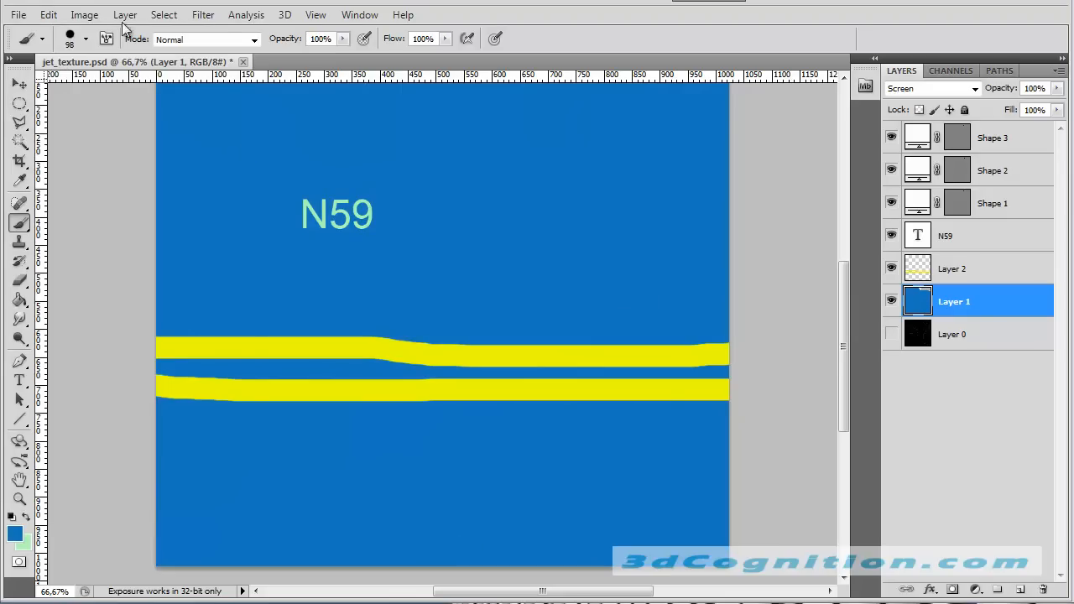
left_click(17, 14)
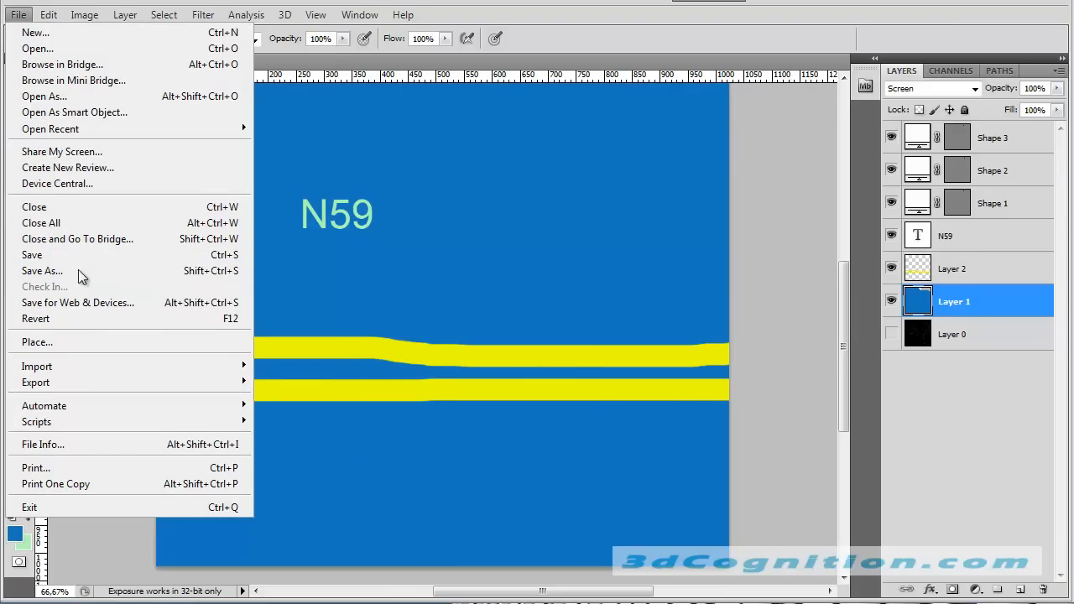
left_click(51, 270)
left_click(547, 416)
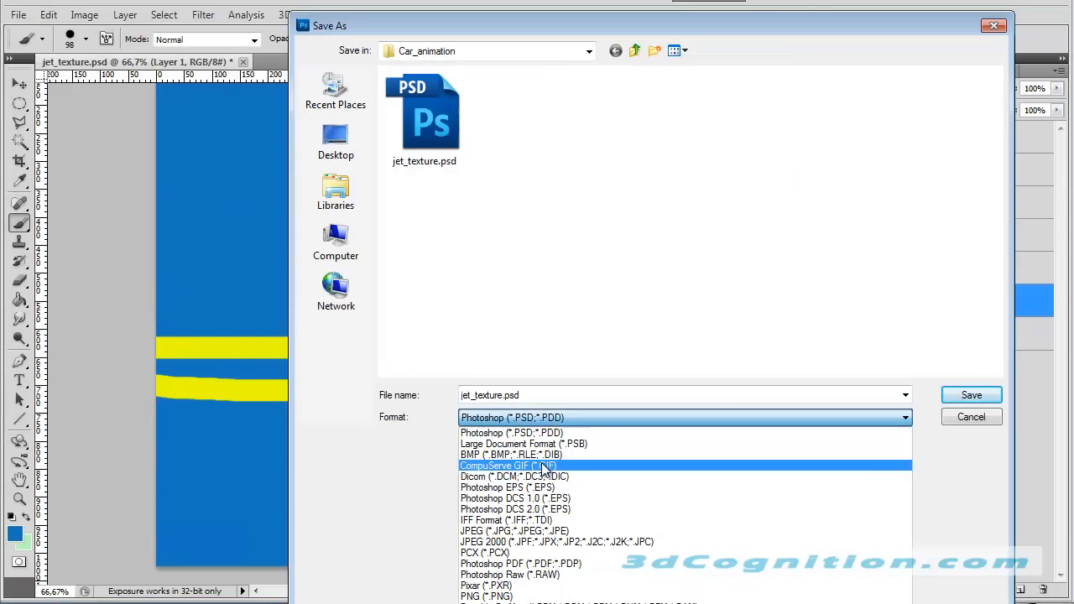
left_click(545, 466)
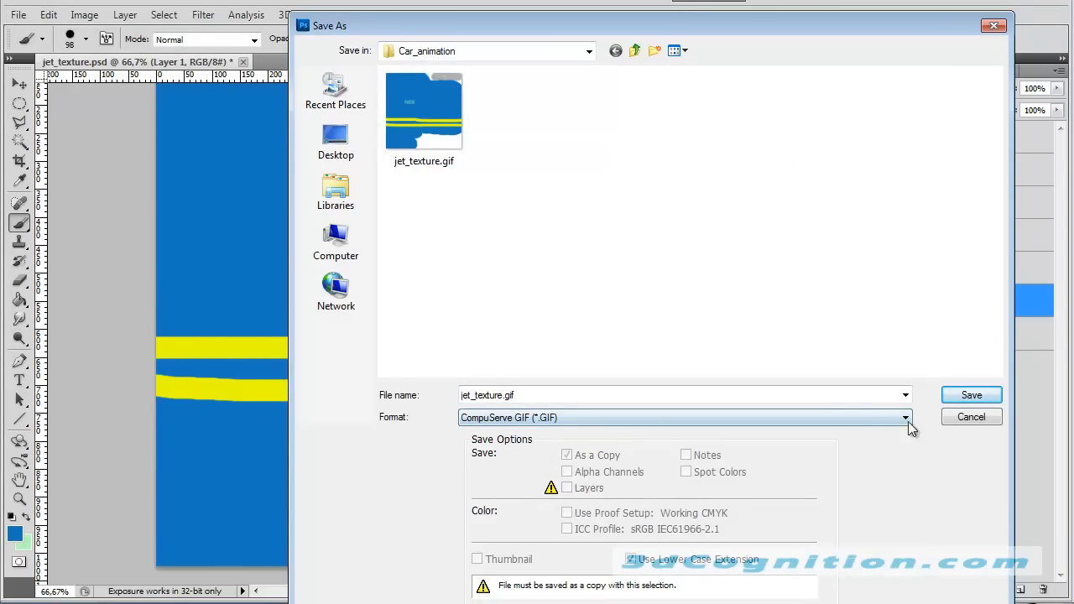
left_click(974, 396)
left_click(501, 232)
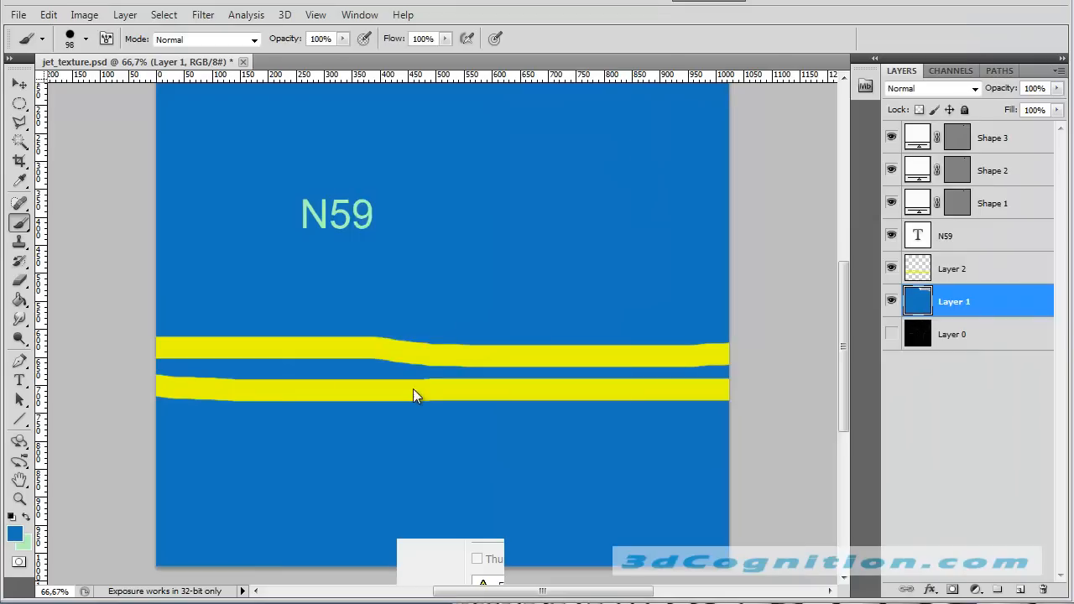
left_click(585, 199)
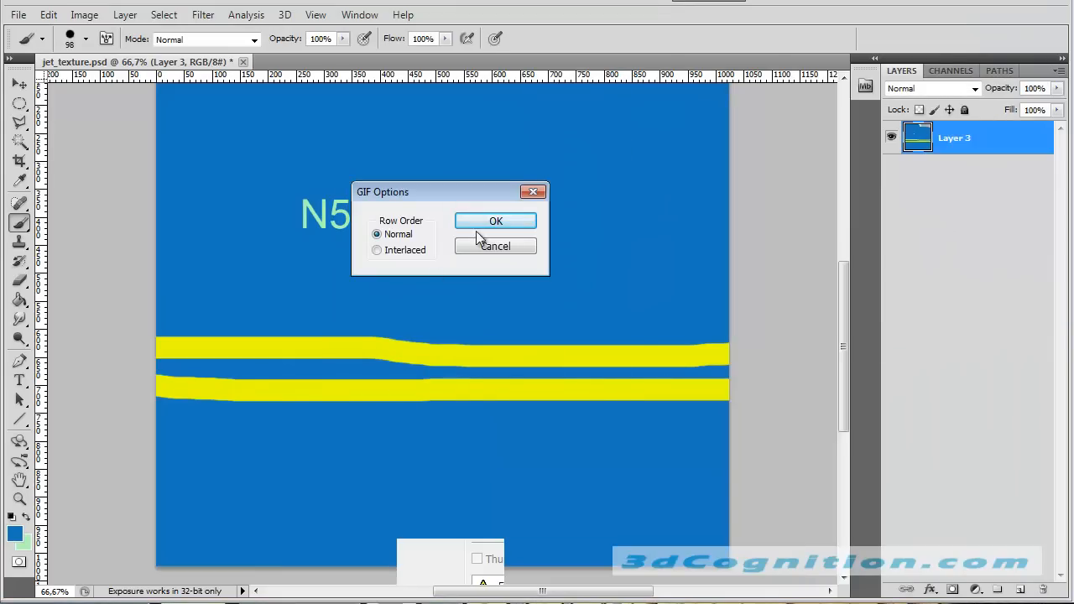
left_click(482, 220)
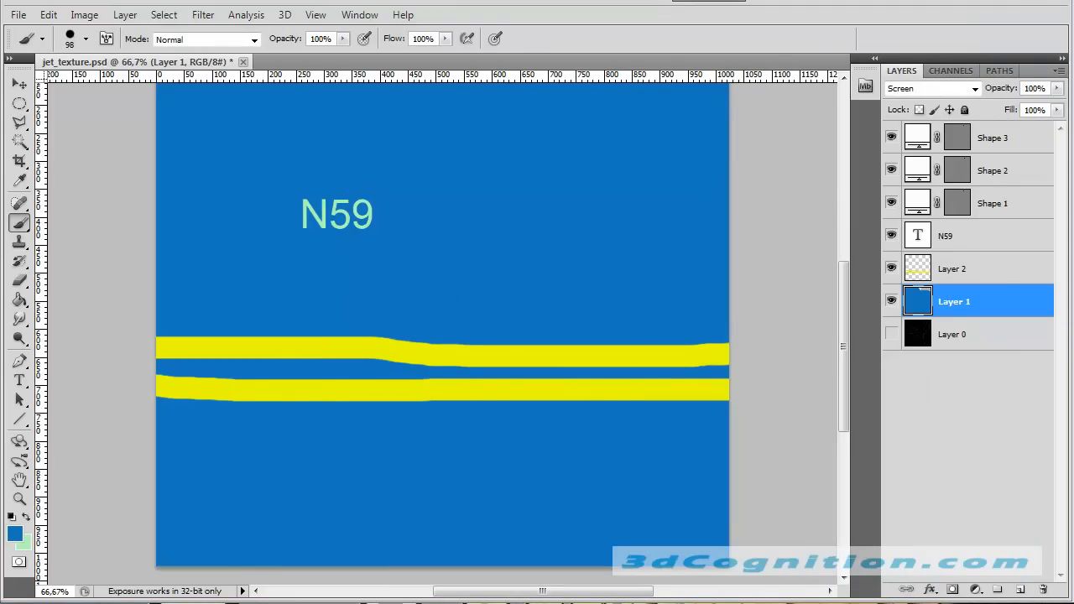
- Switch to 3ds Max and examine the updated texture on Box02 from another angle
key("alt+Tab")
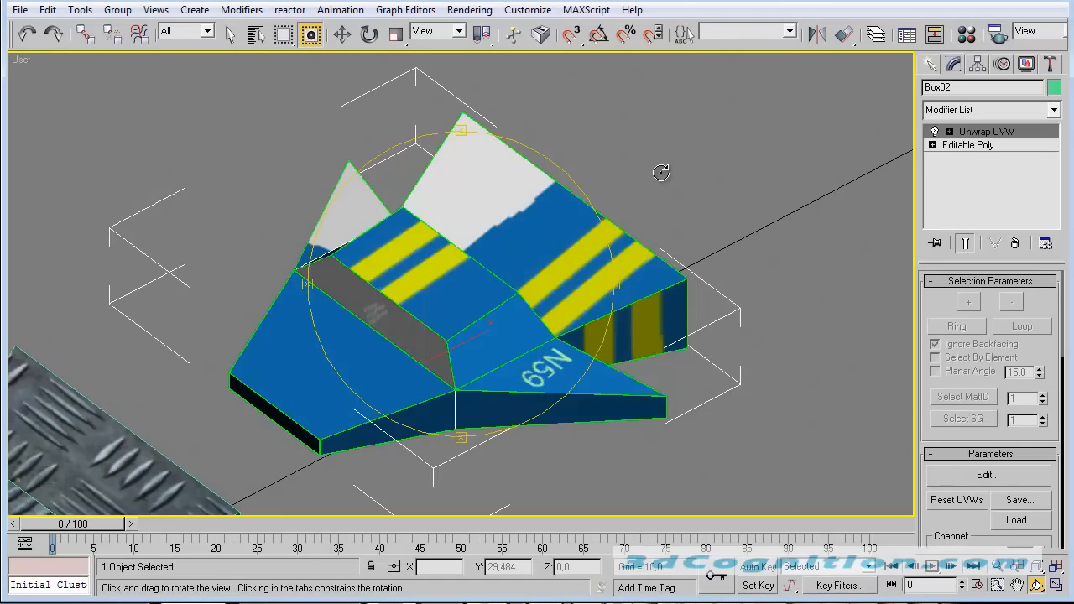
left_click_drag(557, 264, 494, 297)
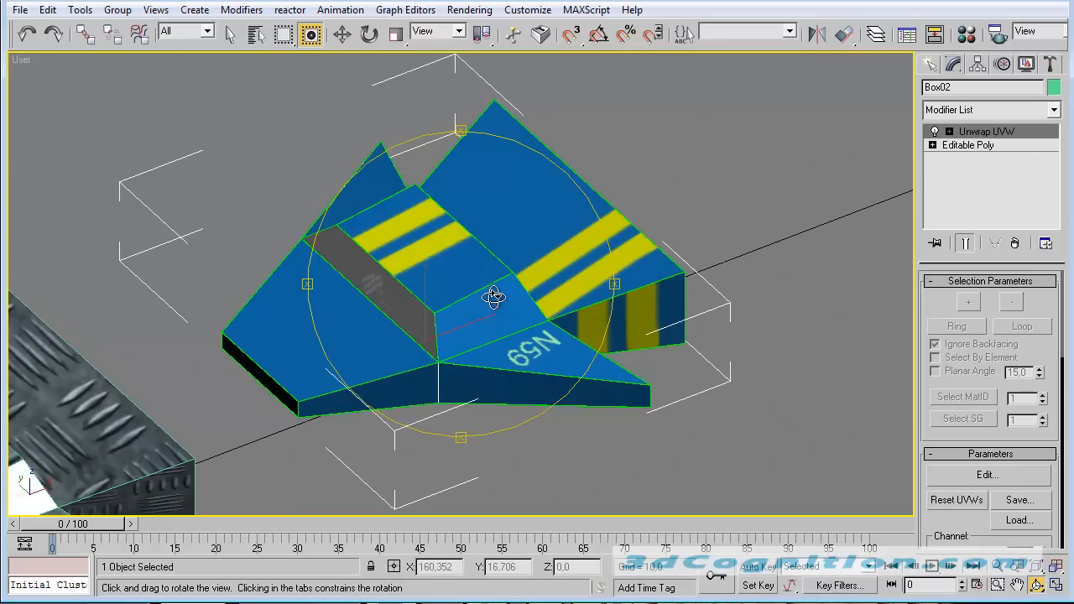
middle_click_drag(542, 256, 499, 274)
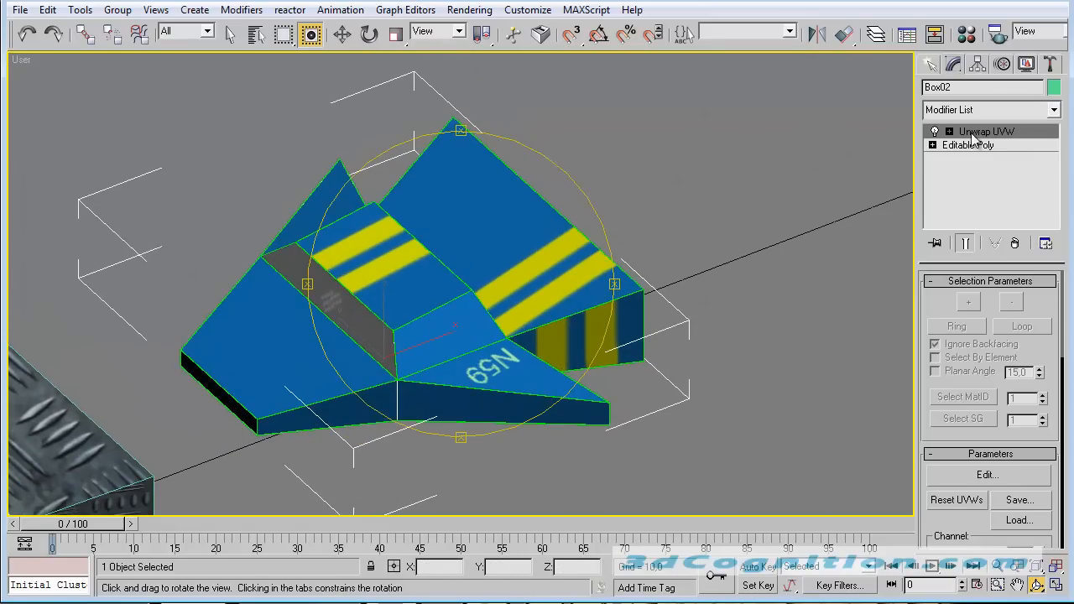